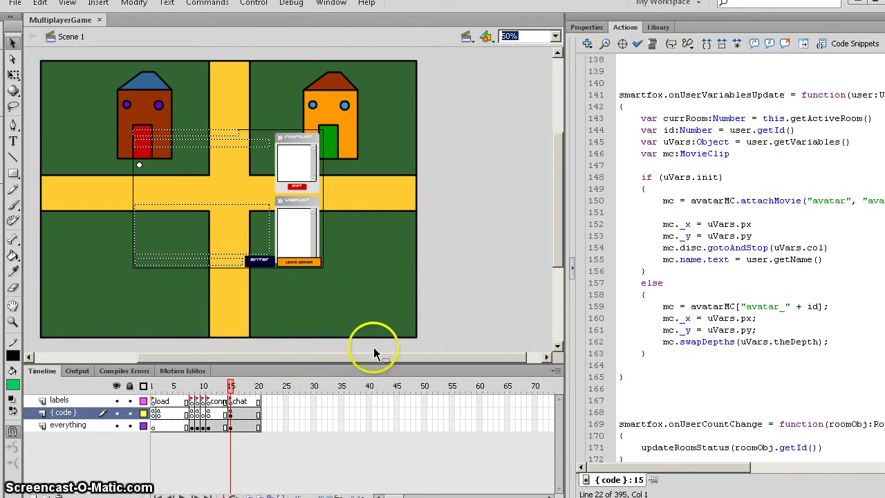
Select the town map artwork on the everything layer, undoing an accidental move.
drag(374, 357, 372, 364)
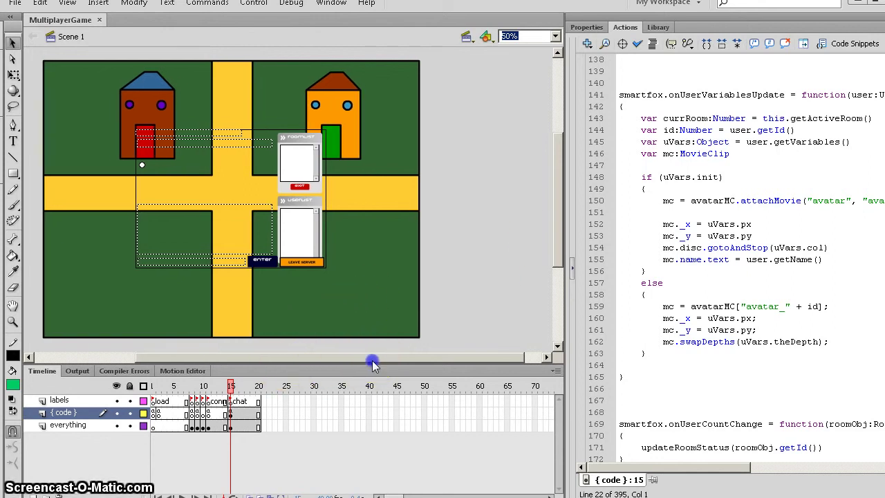
drag(372, 365, 371, 360)
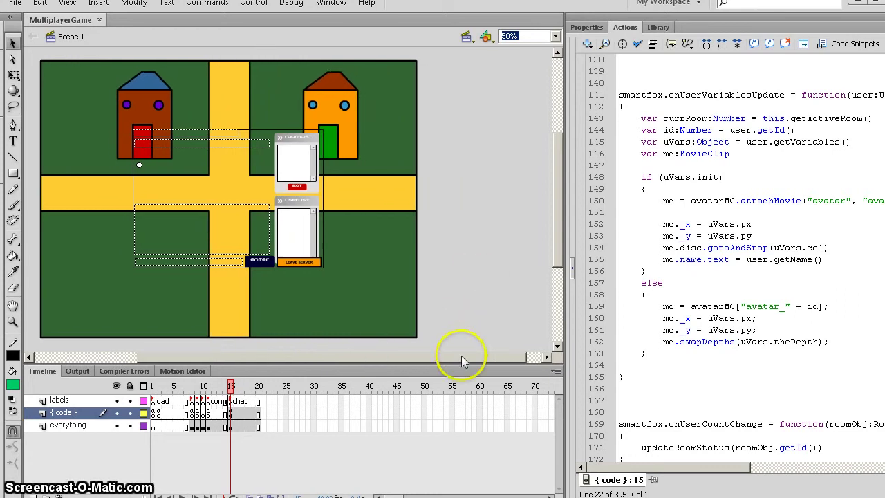
drag(371, 360, 466, 363)
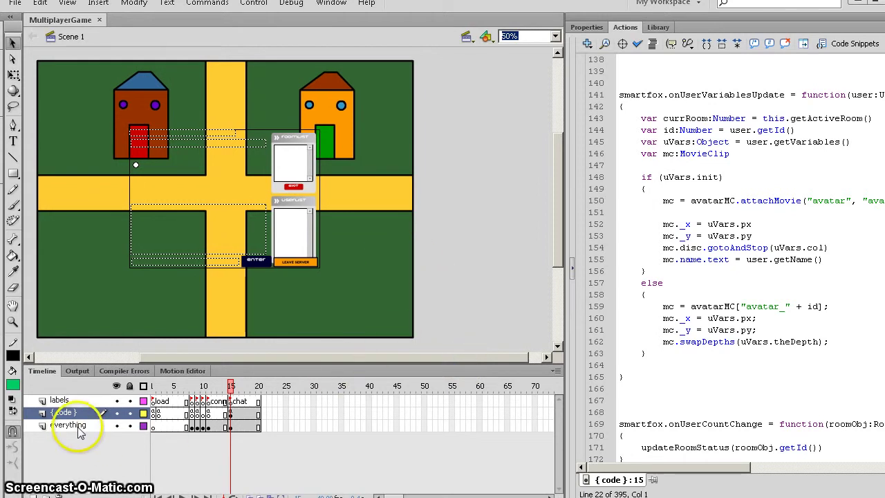
click(329, 267)
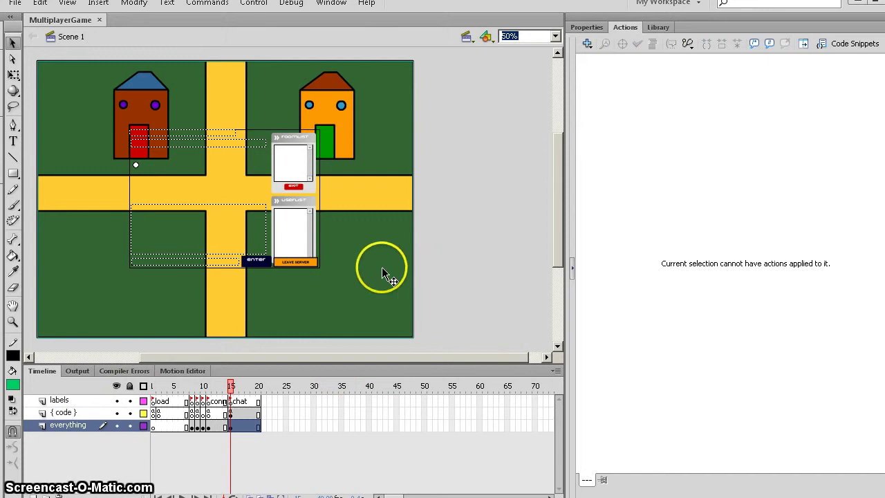
drag(315, 270, 446, 277)
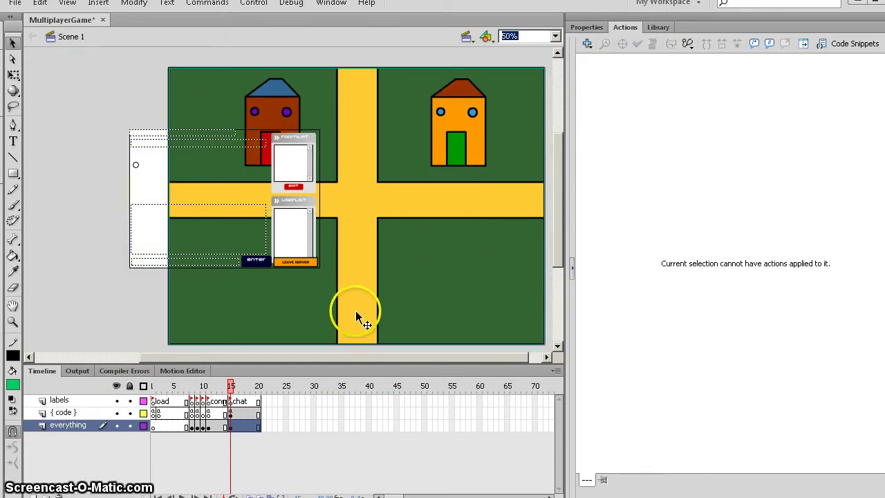
key(ctrl+z)
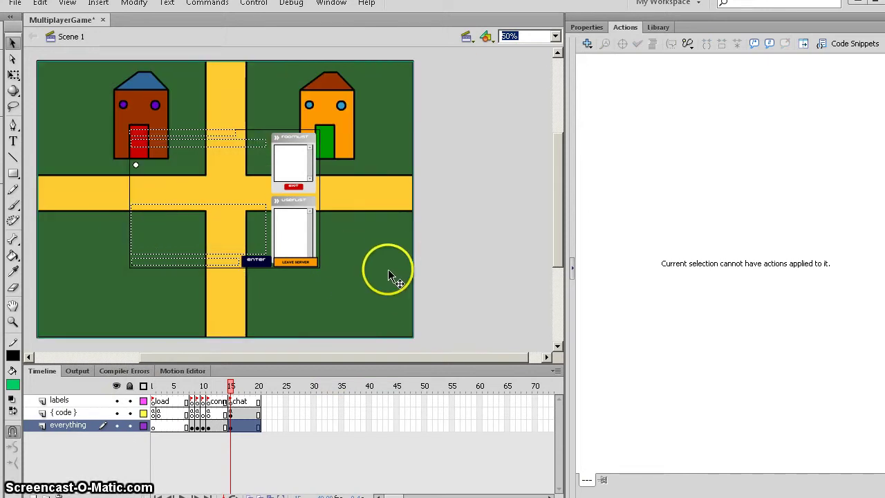
Convert the town map artwork into a Movie Clip symbol named 'maptypes'.
right_click(388, 269)
click(422, 251)
text(mapt)
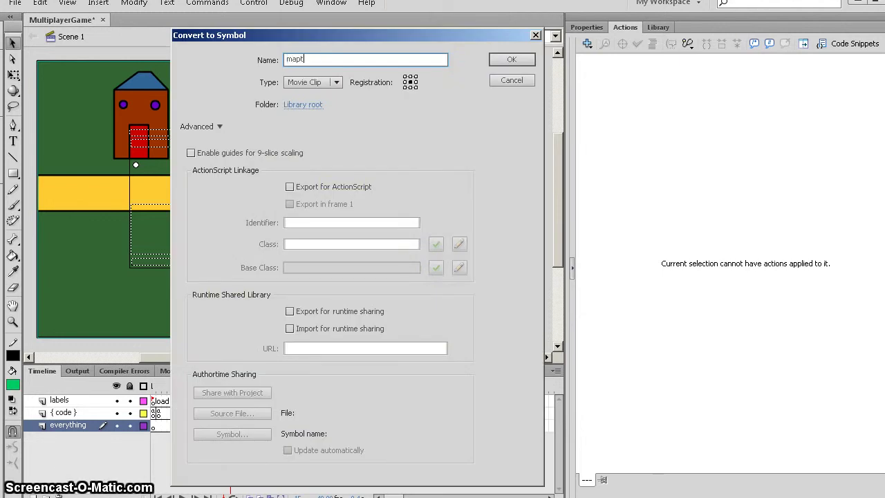
text(ypes)
click(514, 60)
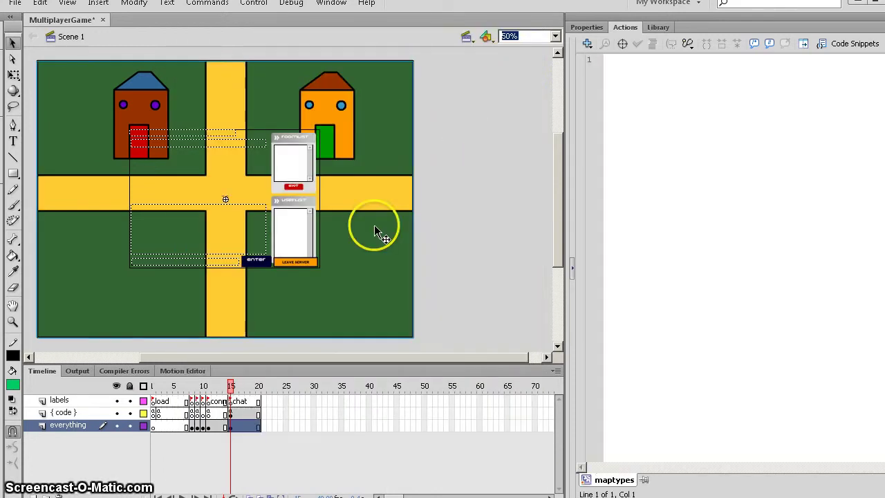
Inside the maptypes clip, give frame 1 a stop(); action.
double_click(315, 306)
click(154, 402)
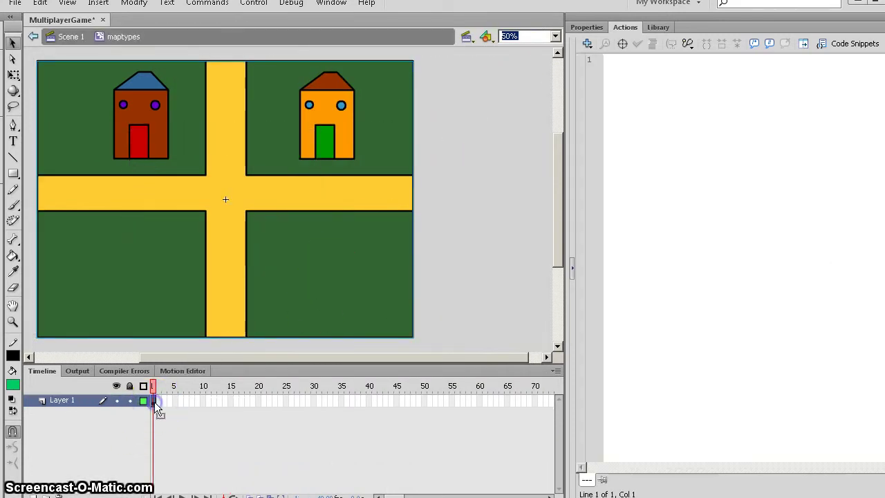
click(711, 221)
text(s)
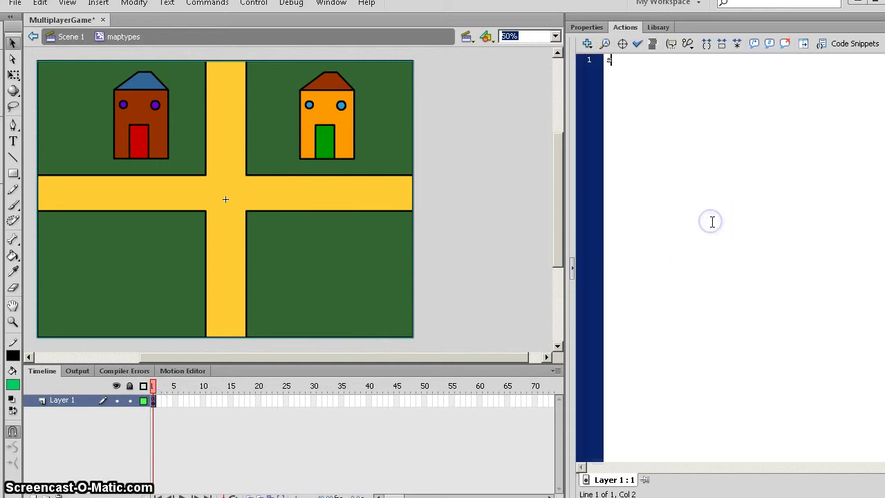
text(top();)
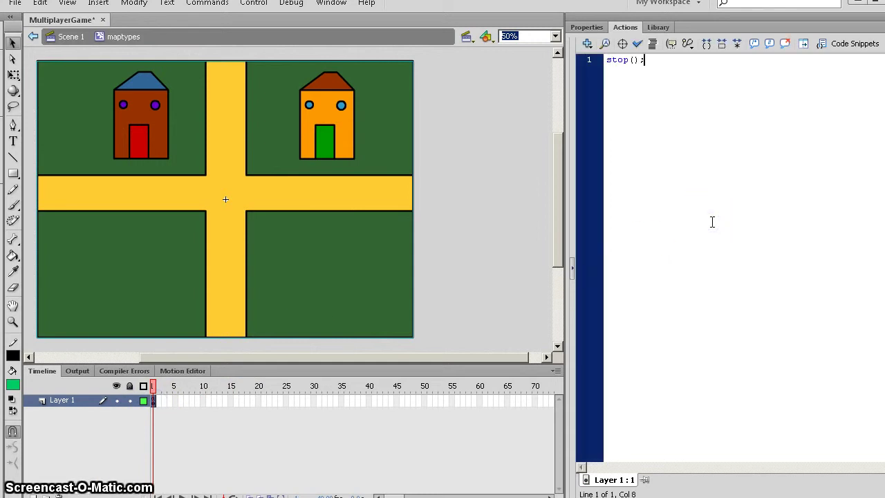
Insert a second keyframe in maptypes and give it a stop(); action.
click(158, 407)
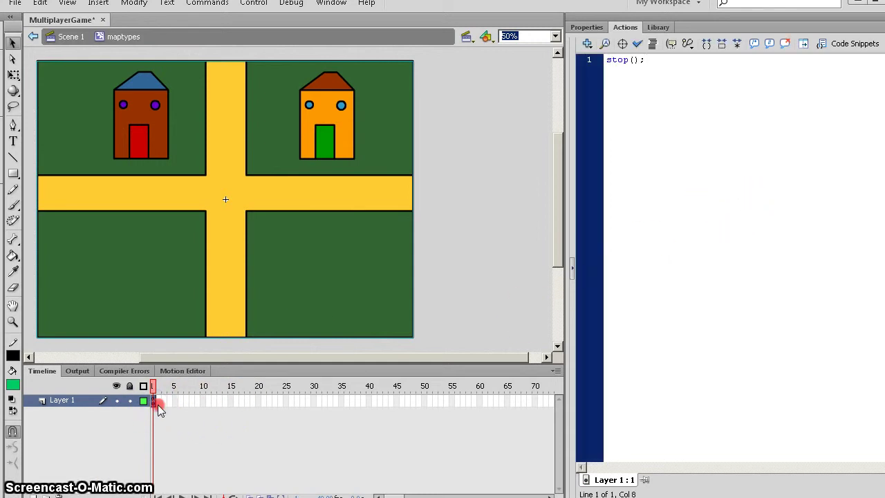
right_click(158, 406)
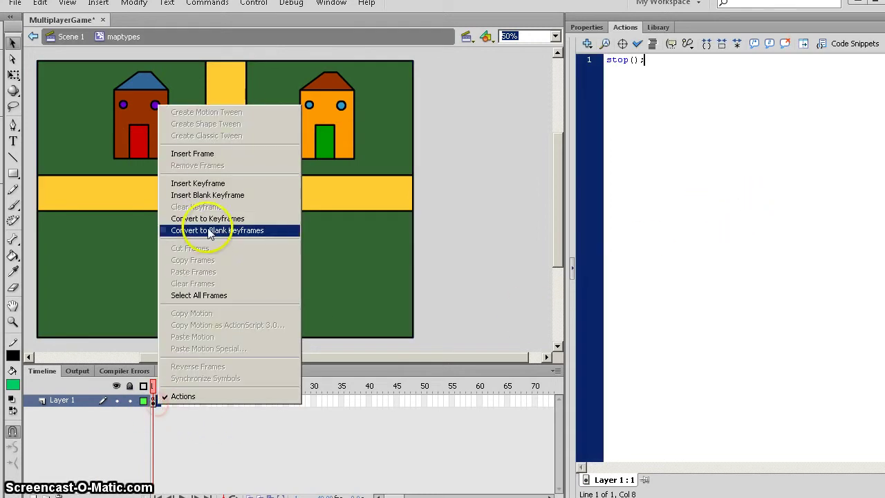
click(198, 184)
click(636, 75)
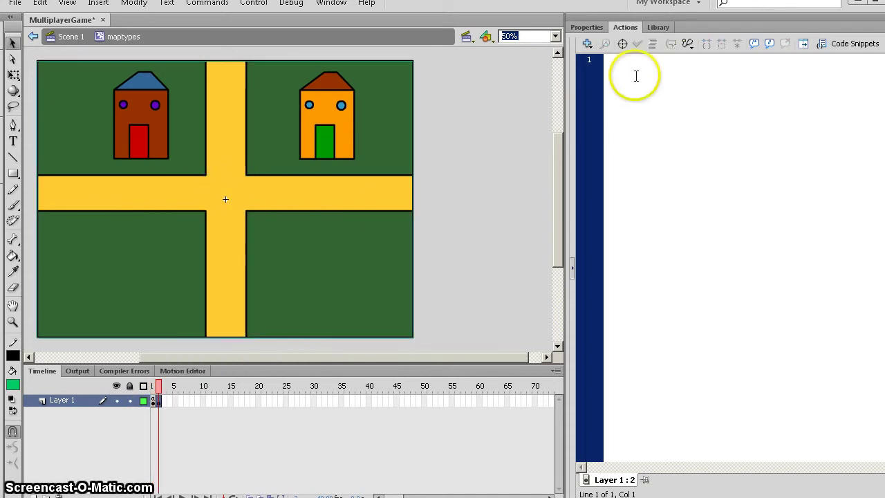
text(stop();)
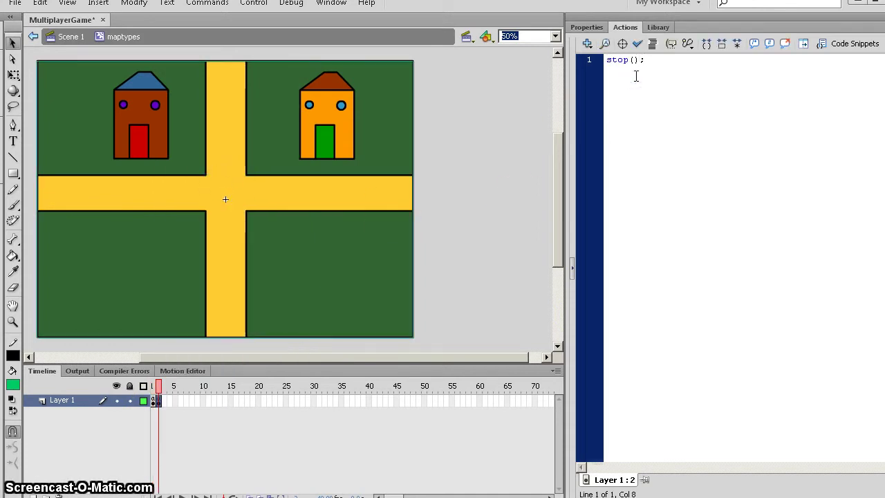
Step between maptypes frames 1 and 2 to preview the town and farm-area maps.
drag(366, 358, 334, 358)
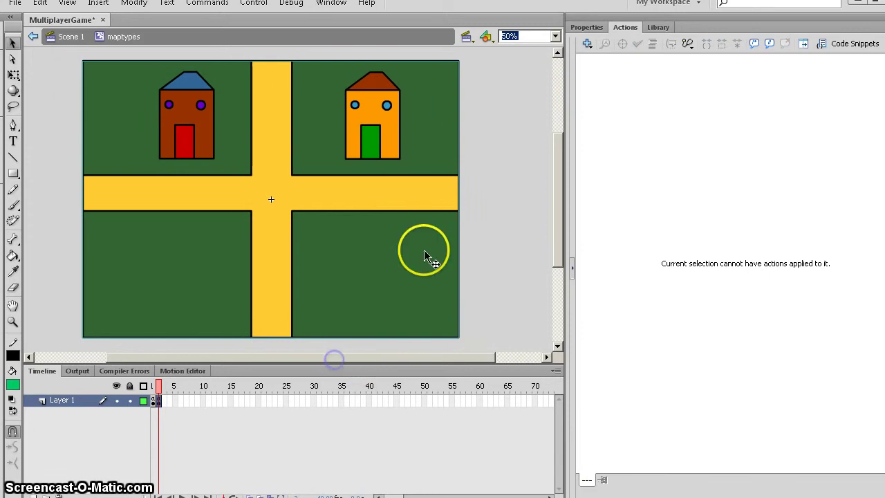
click(496, 211)
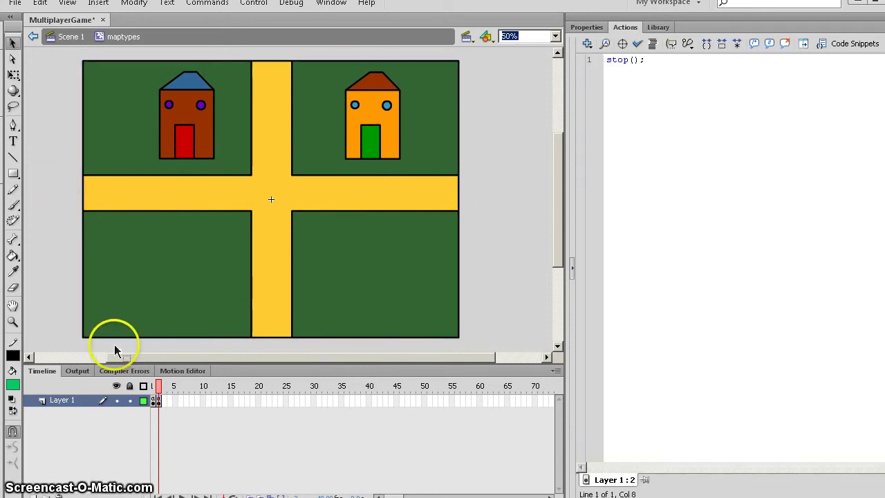
click(158, 387)
click(170, 285)
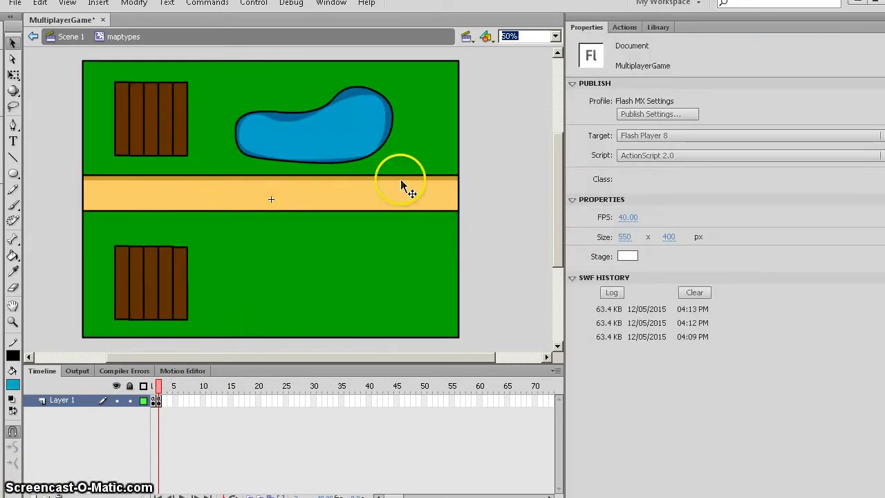
drag(158, 385, 159, 388)
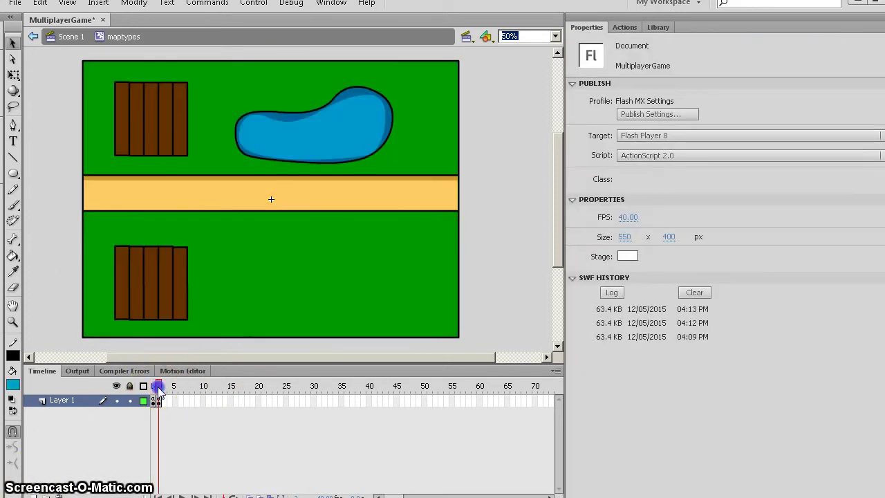
Add _global.mapName = 'defaultmap'; to frame 1 of the maptypes clip.
click(71, 37)
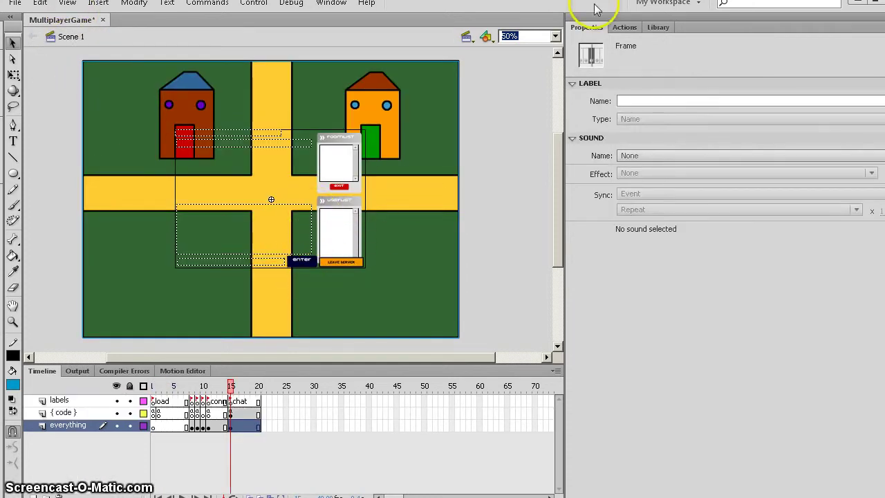
click(622, 27)
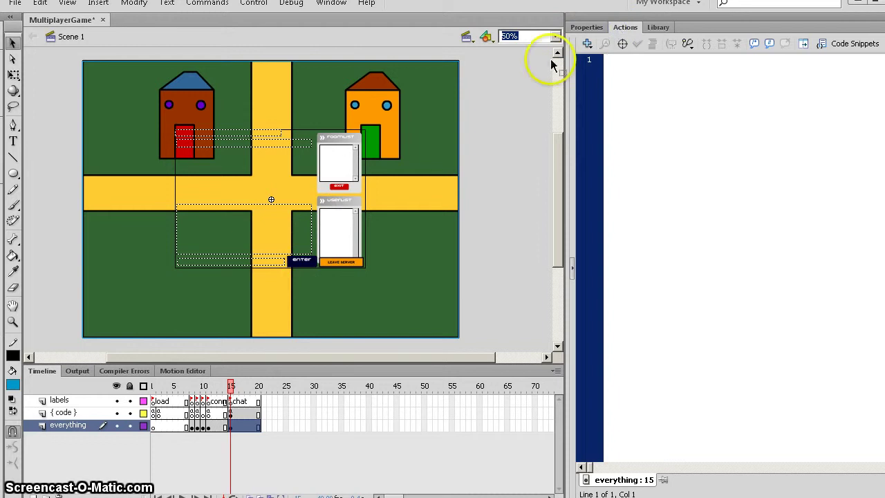
double_click(434, 154)
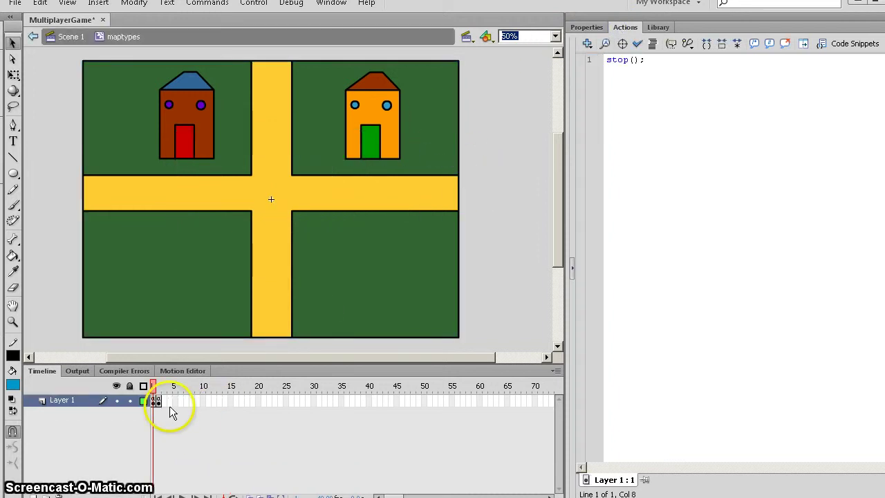
click(154, 403)
click(770, 85)
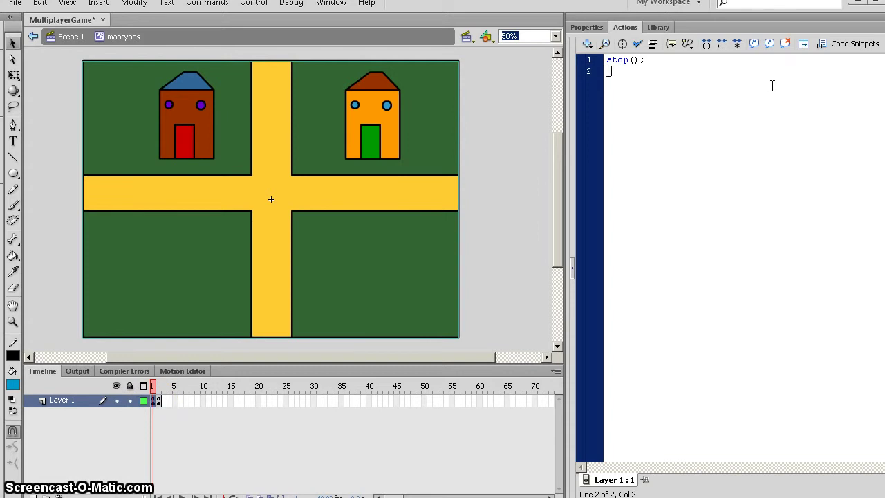
text(_global.mapName = 'la)
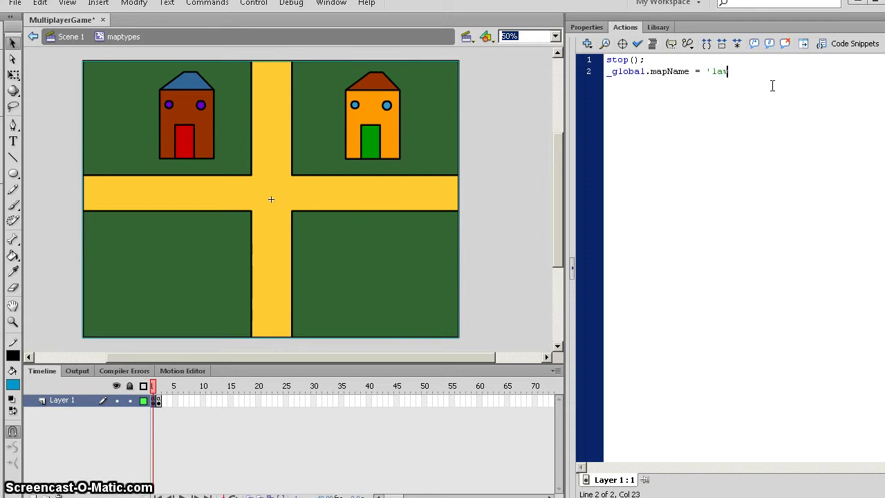
text(defaultmap)
text(;)
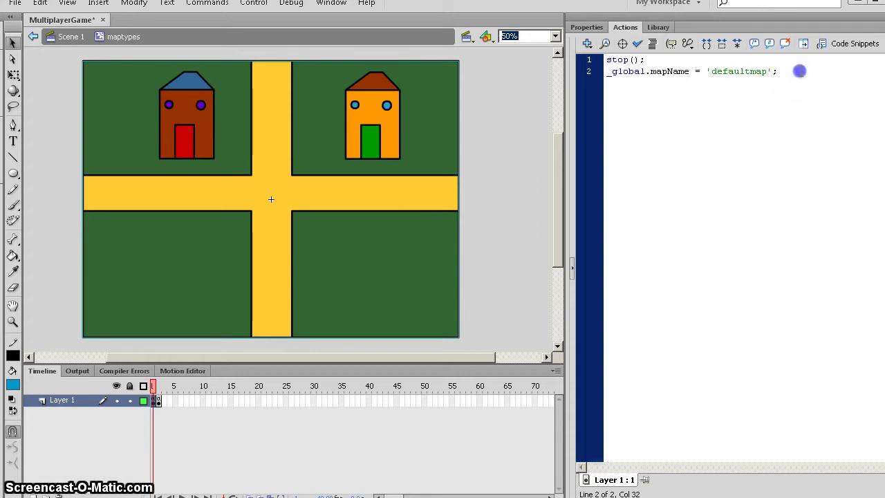
Copy the frame 1 script into frame 2, changing mapName to 'farmarea'.
key(ctrl+a)
key(ctrl+c)
click(158, 401)
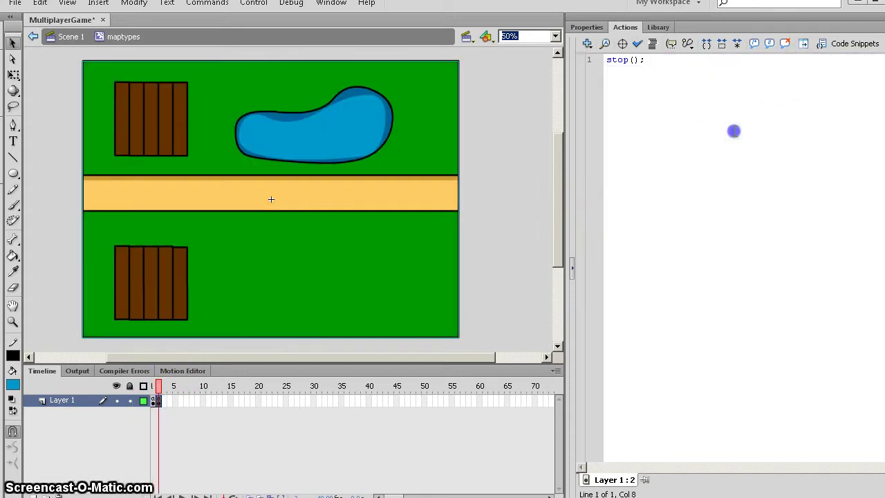
click(751, 59)
key(ctrl+a)
key(ctrl+v)
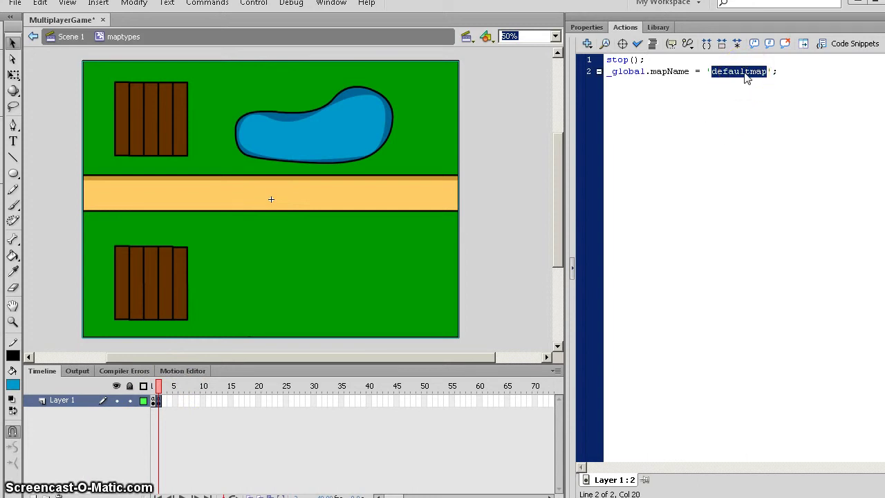
text(fe)
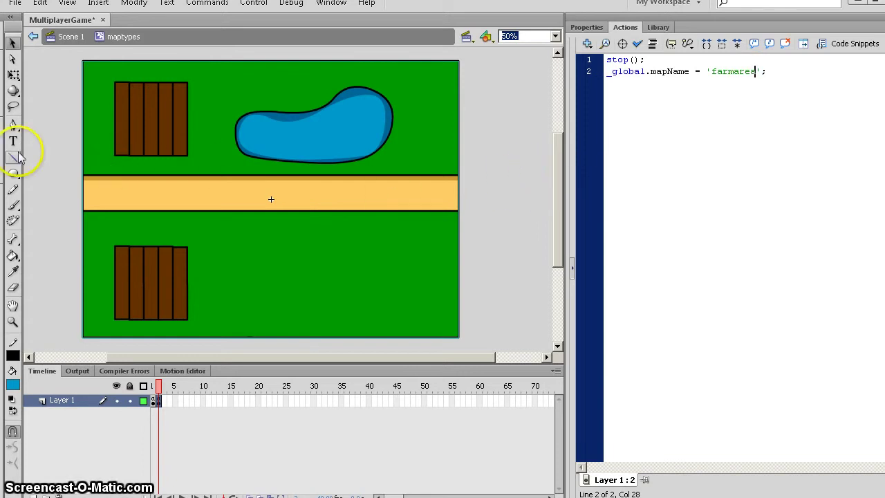
click(50, 150)
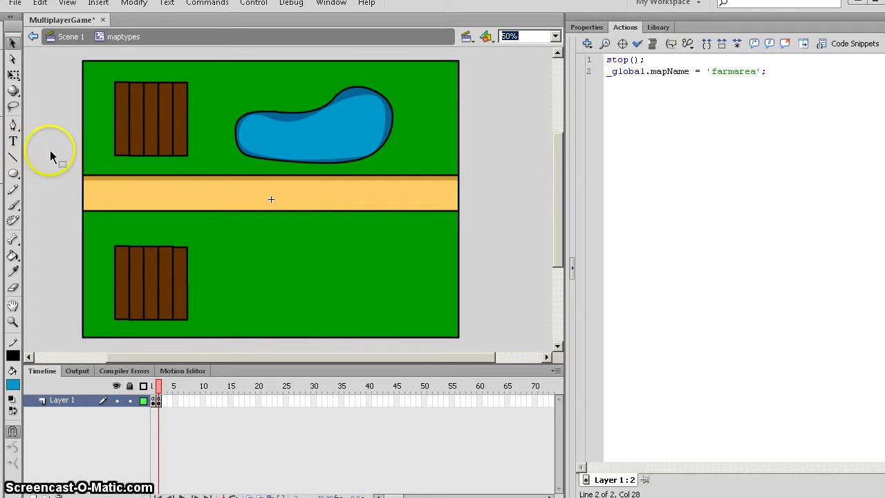
Copy the setUserVariables line from the main code script.
click(59, 38)
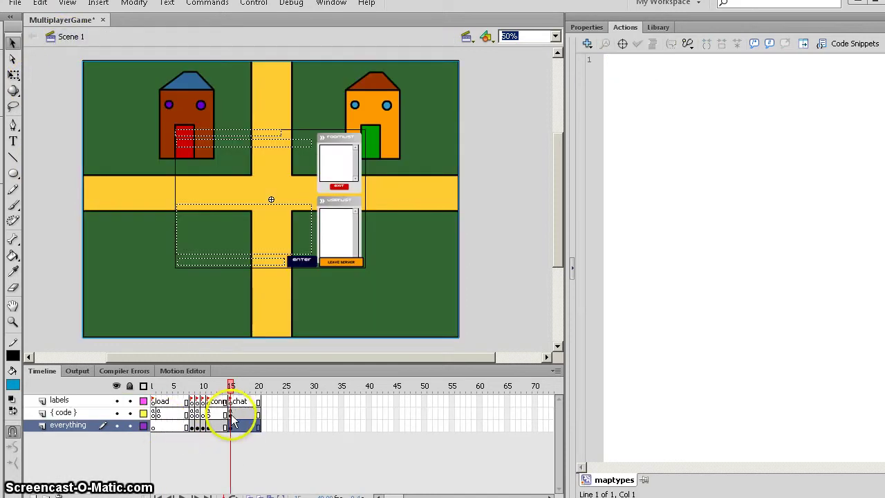
click(230, 413)
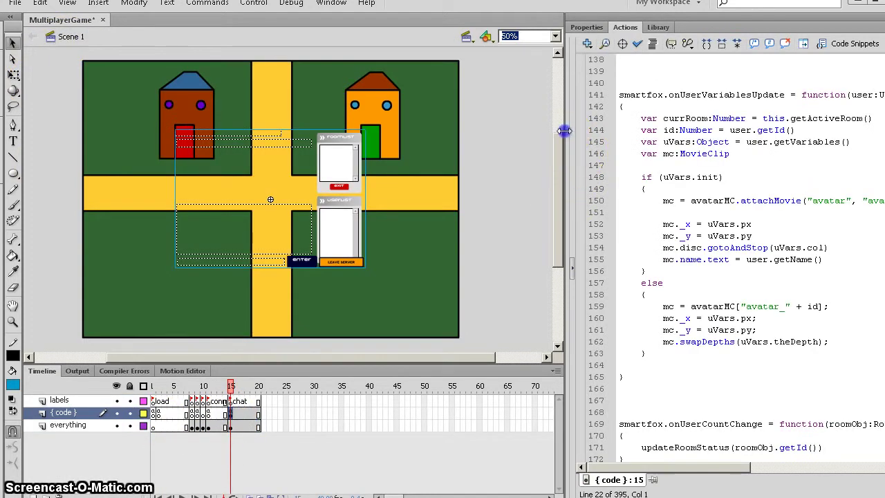
drag(564, 130, 290, 145)
click(586, 275)
scroll(585, 275, down, 7)
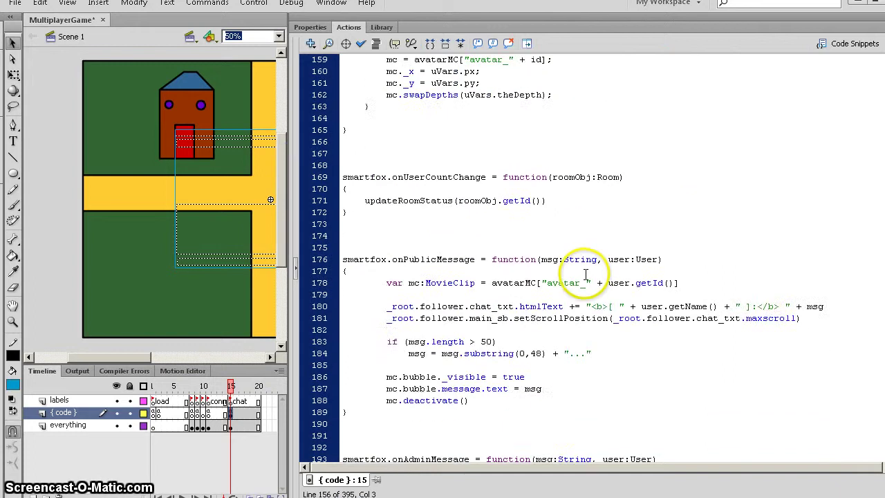
scroll(553, 290, down, 14)
scroll(508, 312, down, 2)
scroll(491, 283, down, 8)
scroll(470, 270, down, 7)
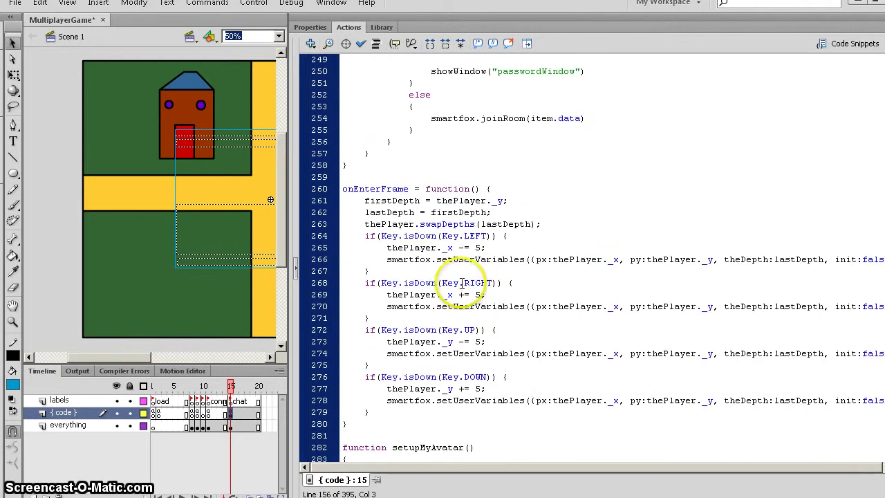
triple_click(457, 261)
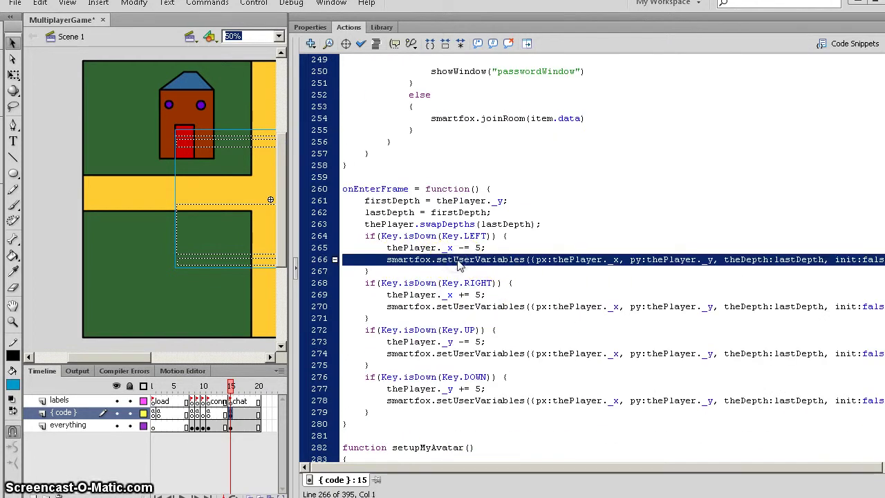
scroll(512, 221, up, 7)
scroll(477, 256, up, 16)
scroll(429, 269, up, 8)
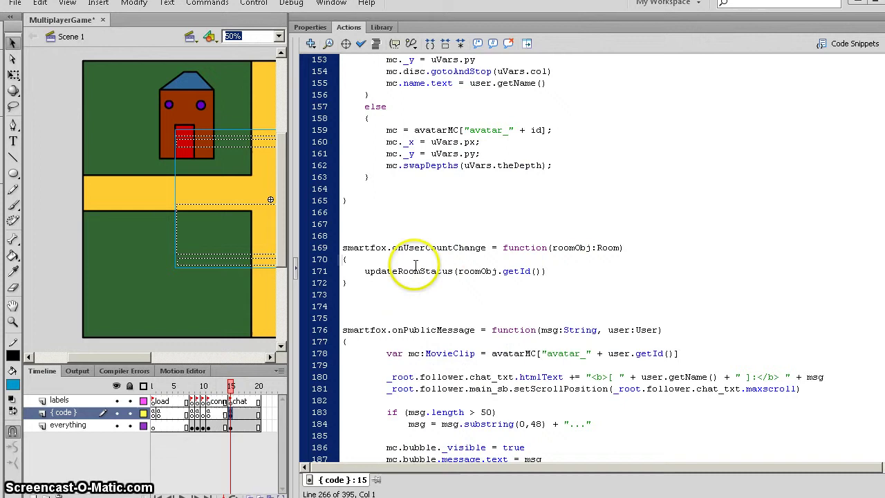
scroll(416, 266, up, 1)
drag(295, 163, 557, 163)
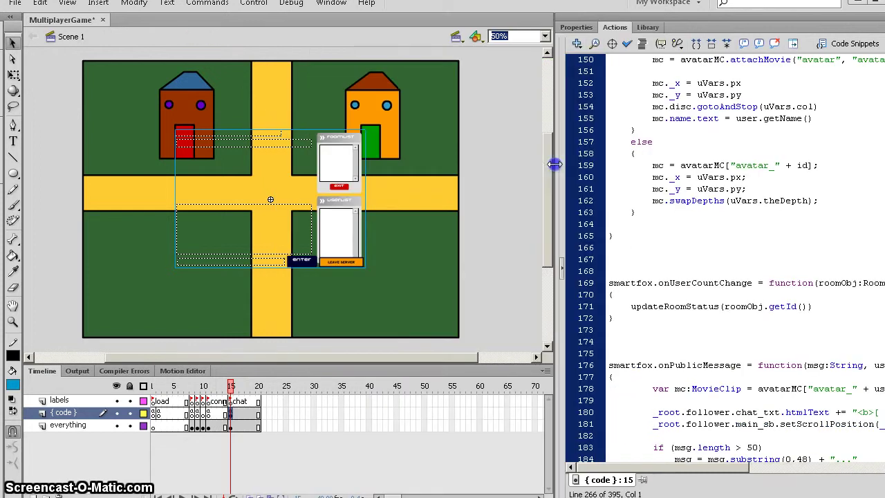
Paste the setUserVariables line below the mapName line in maptypes frame 1.
click(390, 310)
double_click(390, 310)
click(690, 71)
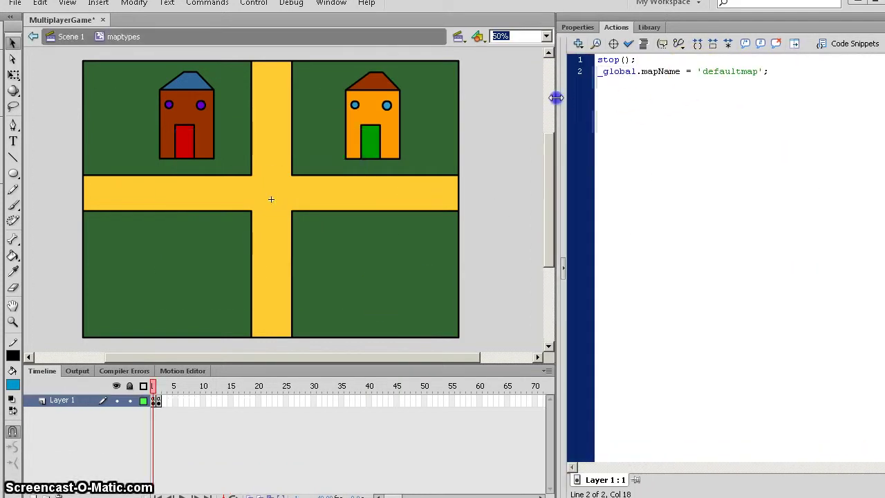
drag(556, 97, 384, 96)
click(617, 78)
key(Return)
key(ctrl+v)
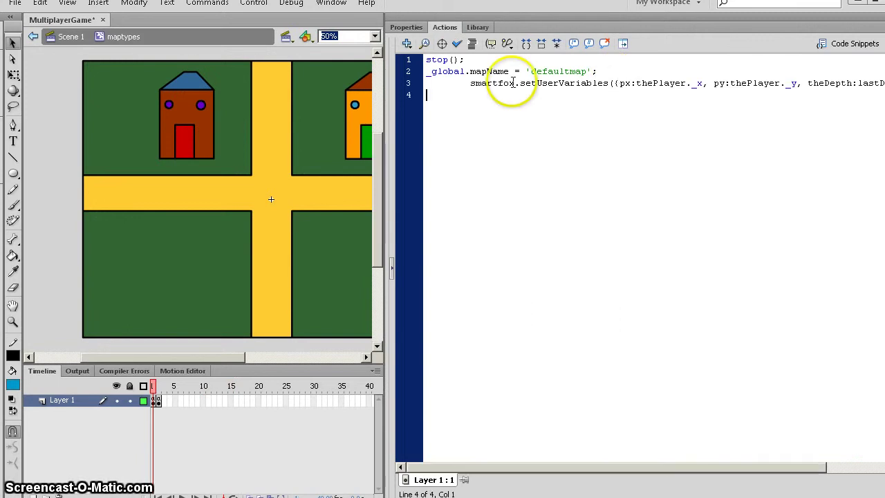
key(BackSpace)
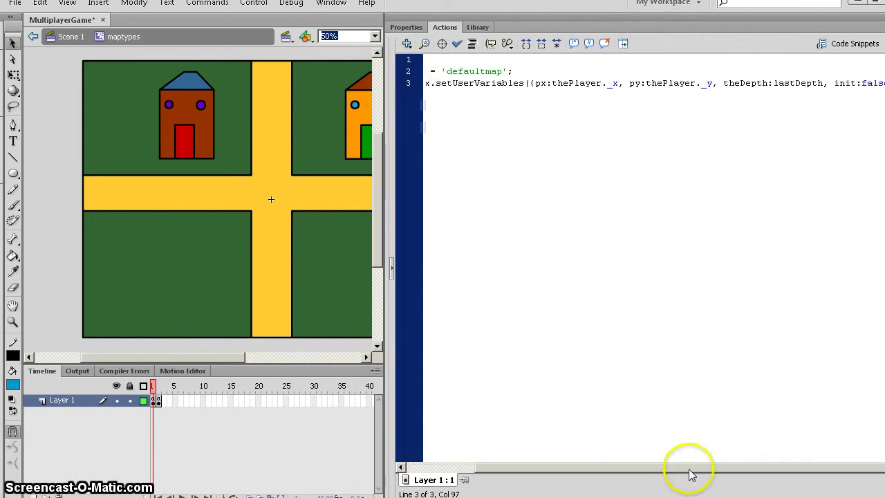
Outdent the pasted line and prefix smartfox with _root.
drag(690, 468, 567, 469)
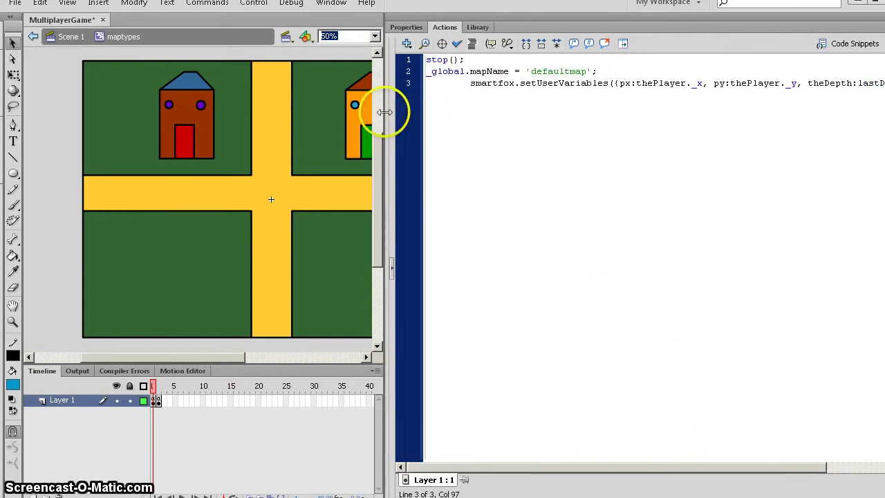
drag(392, 158, 299, 113)
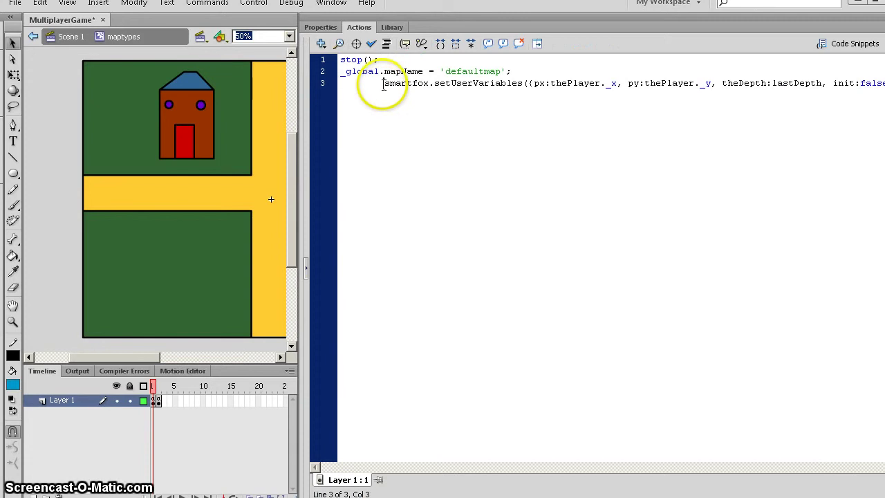
key(BackSpace)
text(_root.)
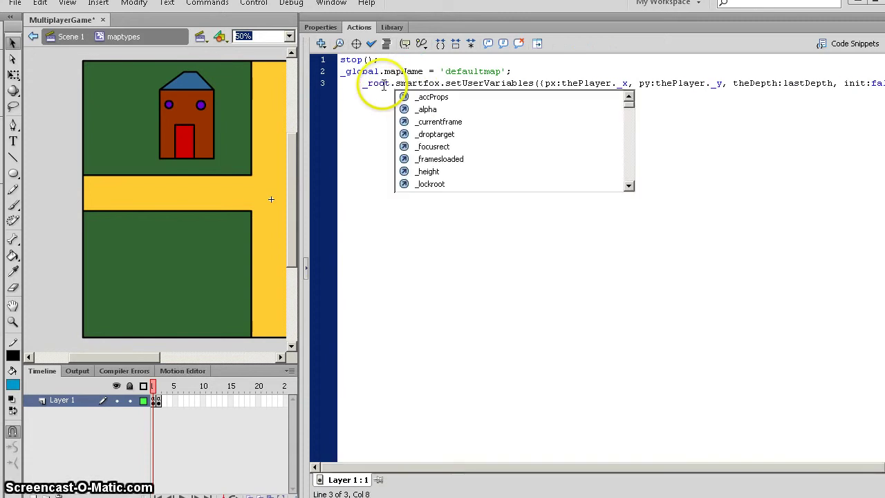
click(355, 84)
key(BackSpace)
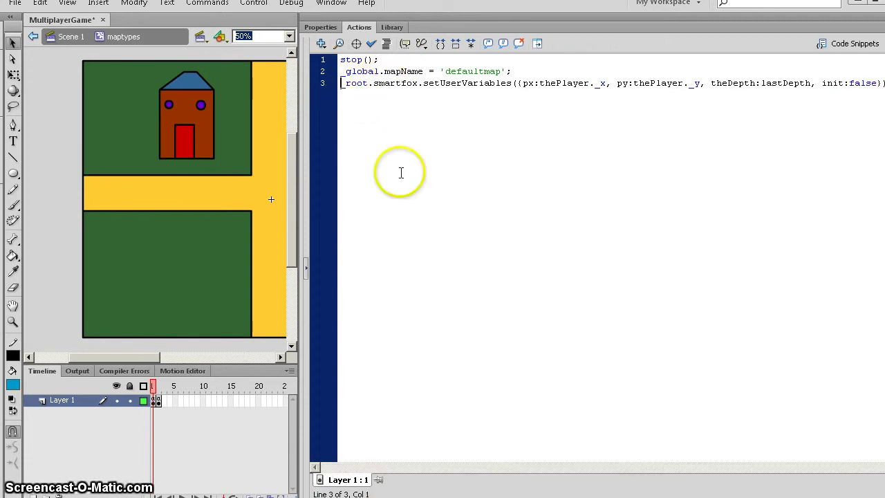
click(508, 298)
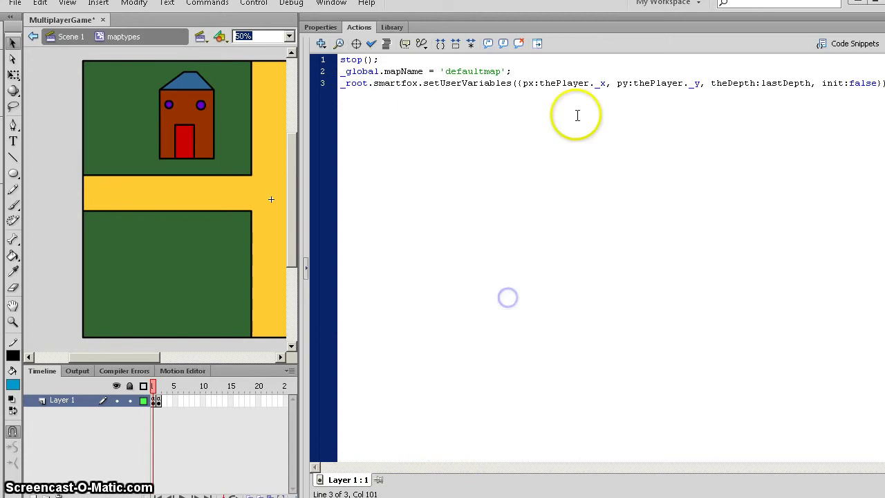
Prefix the px, py and theDepth values with _root. for thePlayer and lastDepth.
click(538, 83)
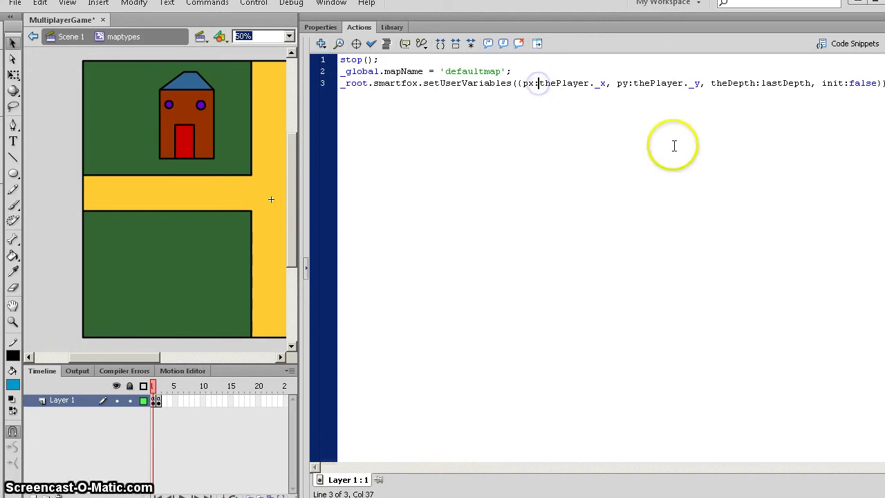
text(_root.)
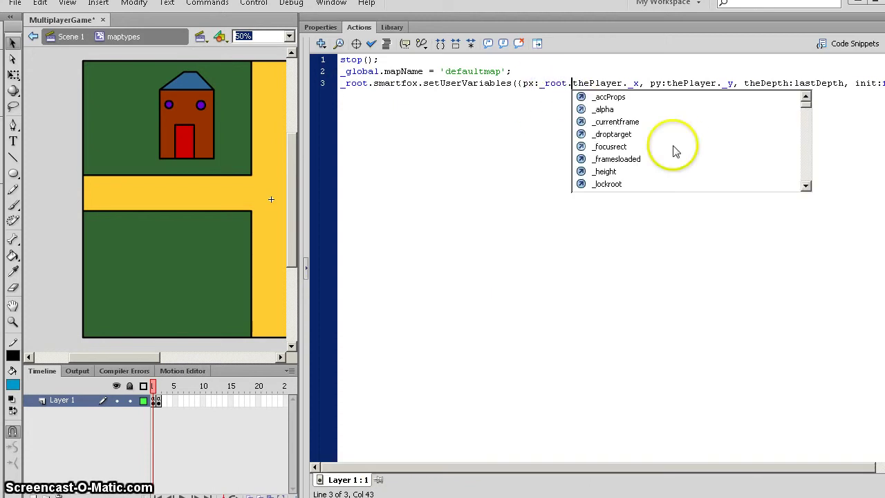
click(668, 83)
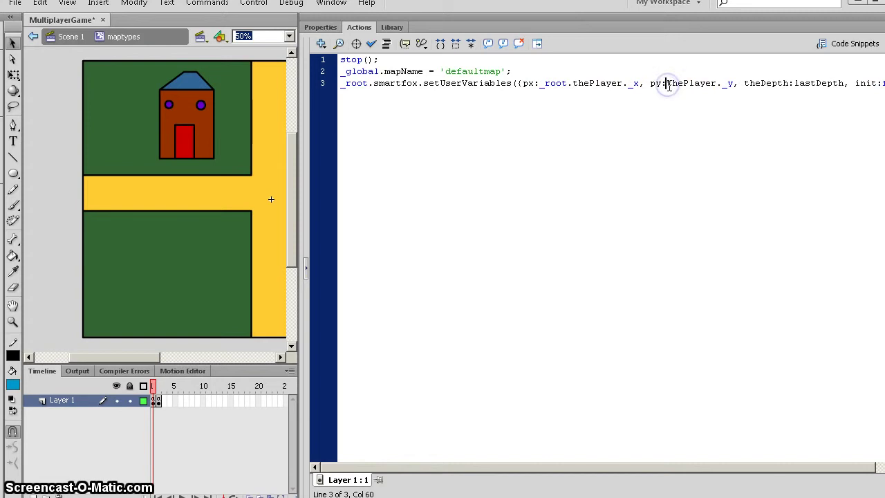
text(_r)
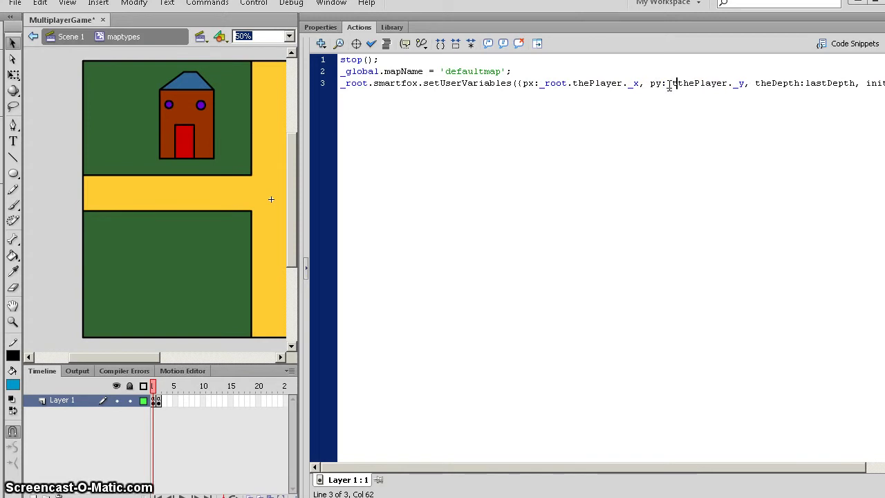
text(oot.)
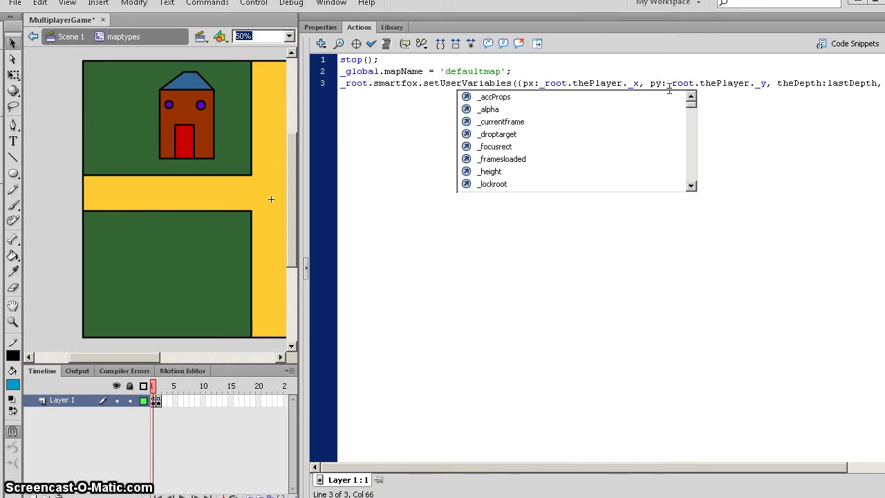
drag(766, 469, 809, 464)
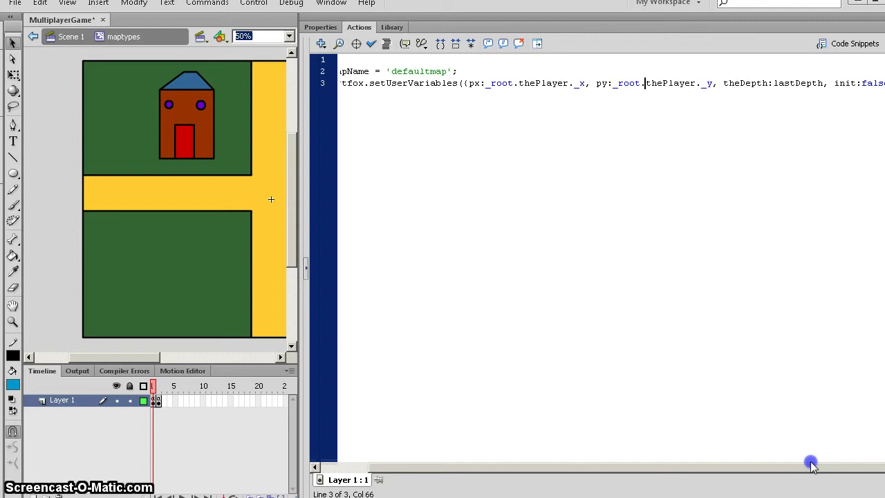
click(775, 83)
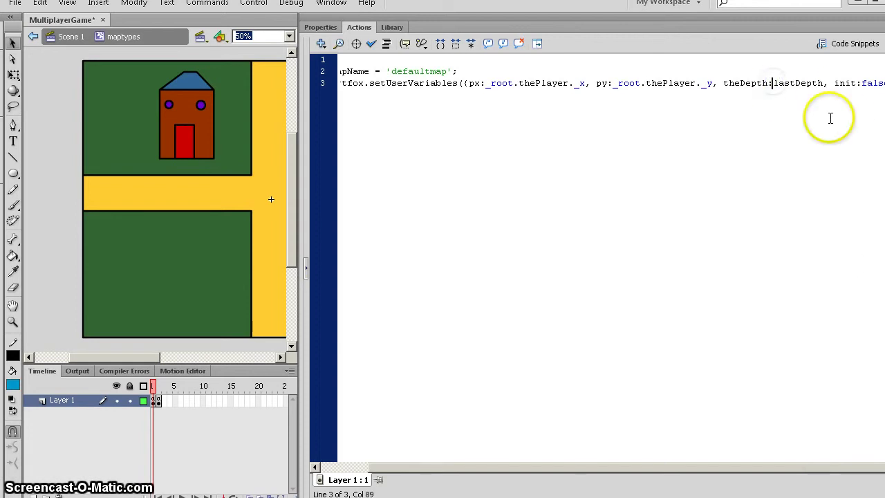
text(_root.)
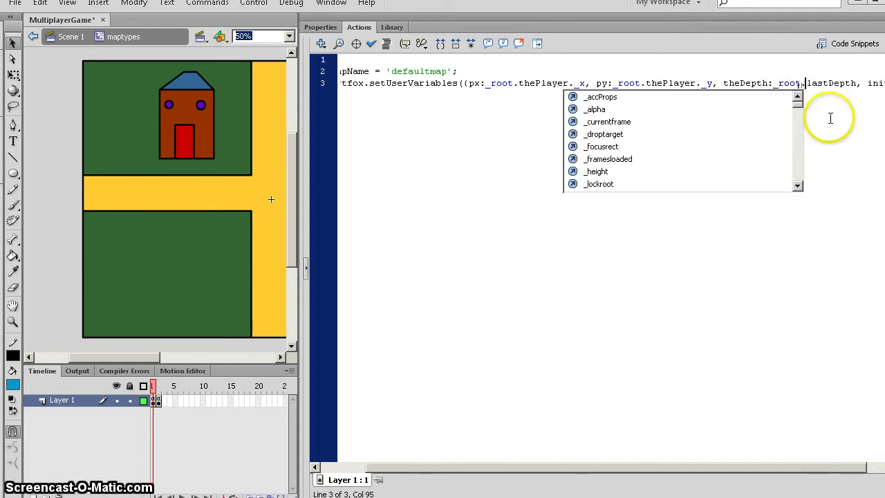
mouse_move(776, 470)
mouse_down()
mouse_move(848, 476)
mouse_move(599, 444)
mouse_up()
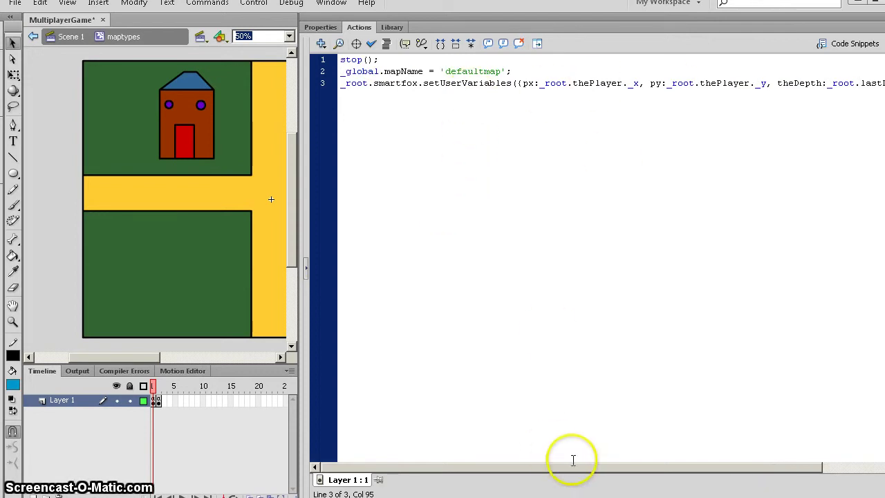
drag(573, 460, 573, 466)
click(861, 83)
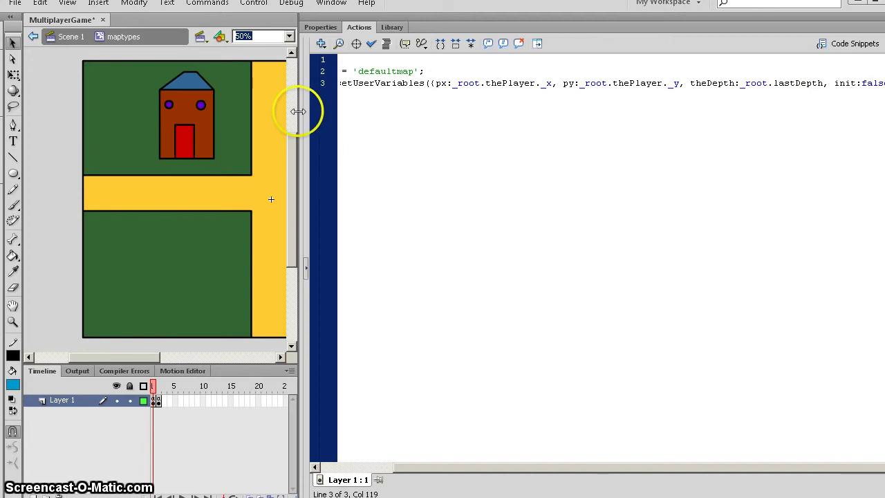
Add curMap:_global.mapName after init:false in the frame 1 setUserVariables call.
drag(298, 111, 142, 128)
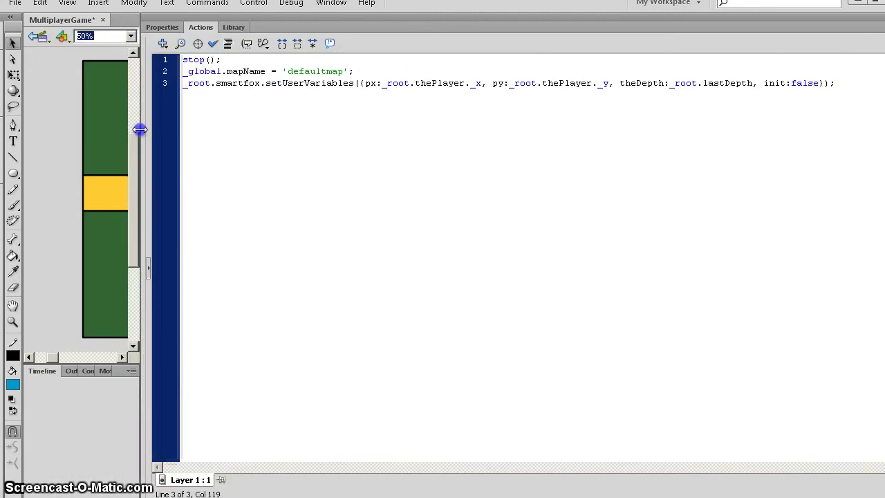
click(821, 83)
text(, curMap)
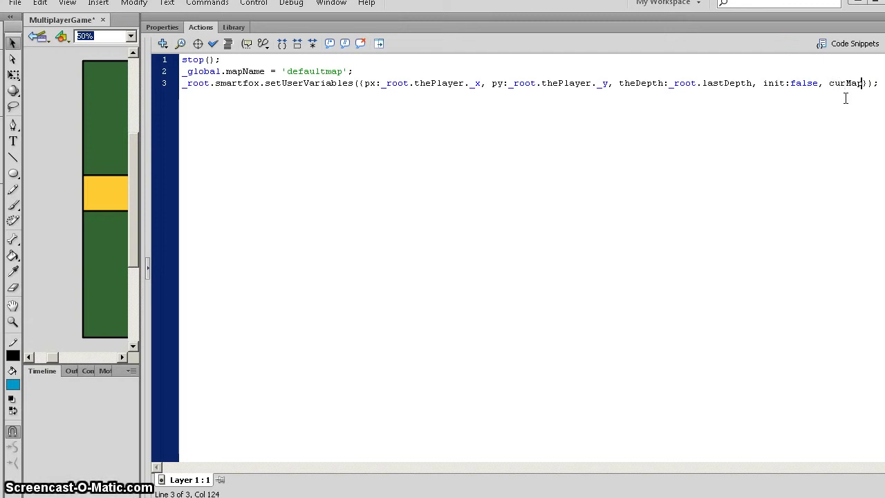
text(:)
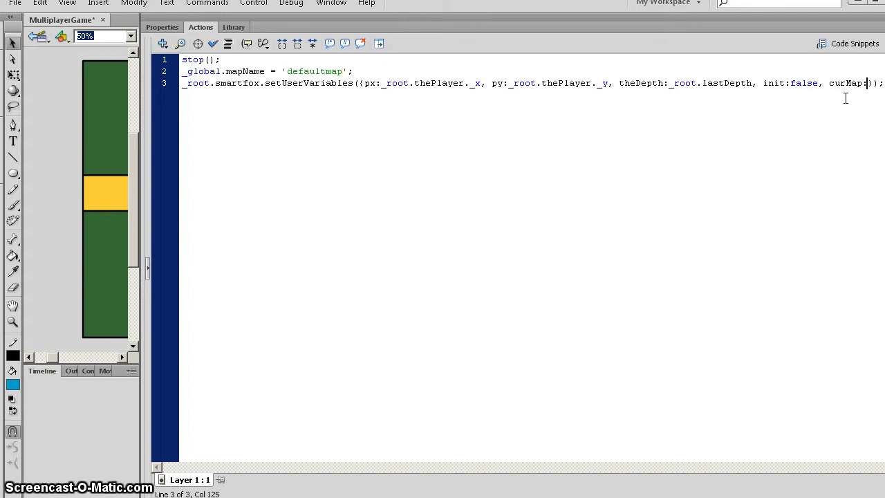
text(loba)
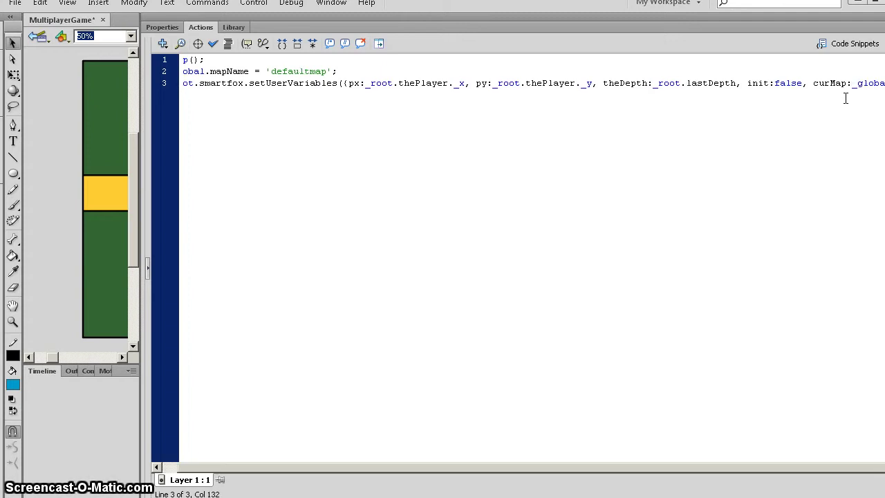
text(l.m)
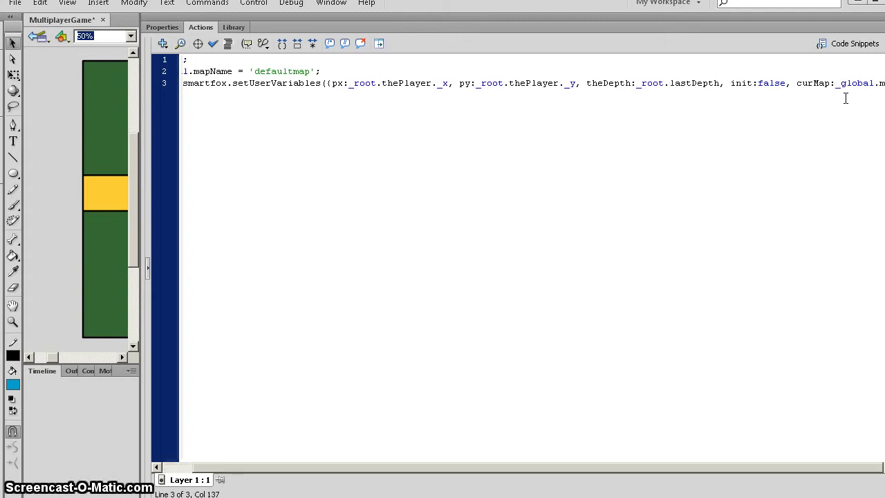
text(apNa)
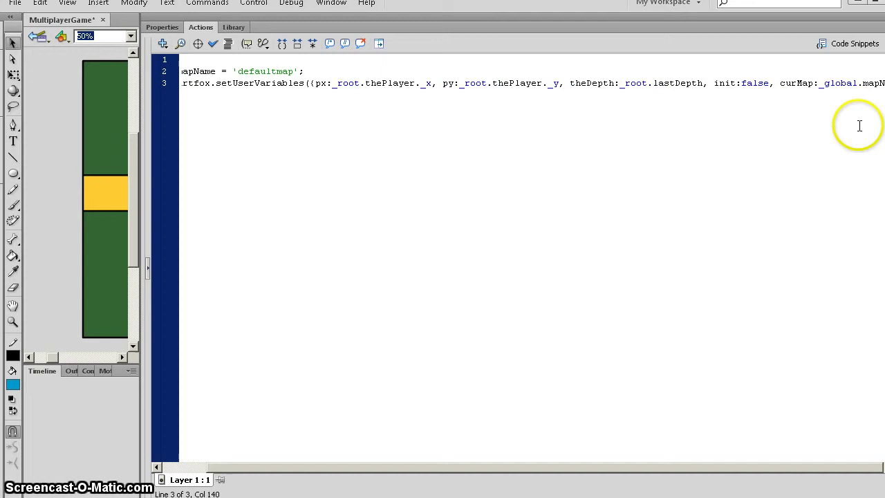
drag(726, 470, 759, 468)
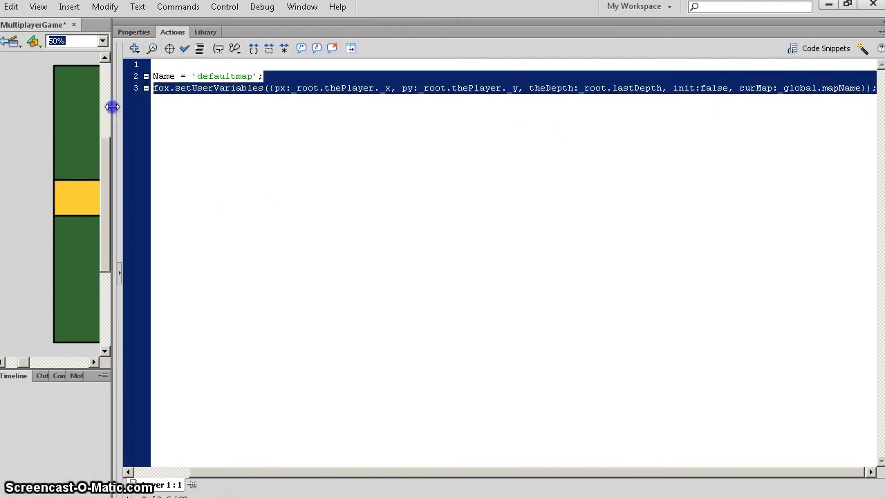
Paste the setUserVariables line below the mapName line in the farmarea frame.
drag(118, 142, 310, 143)
click(130, 405)
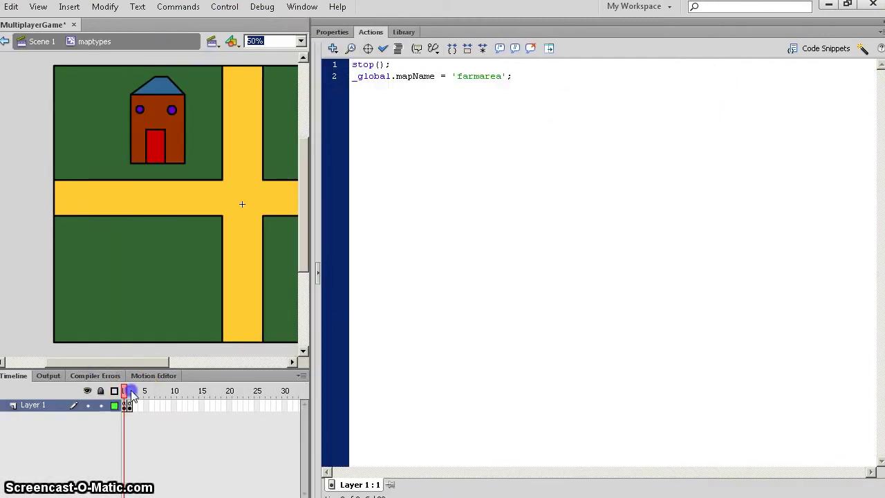
click(562, 92)
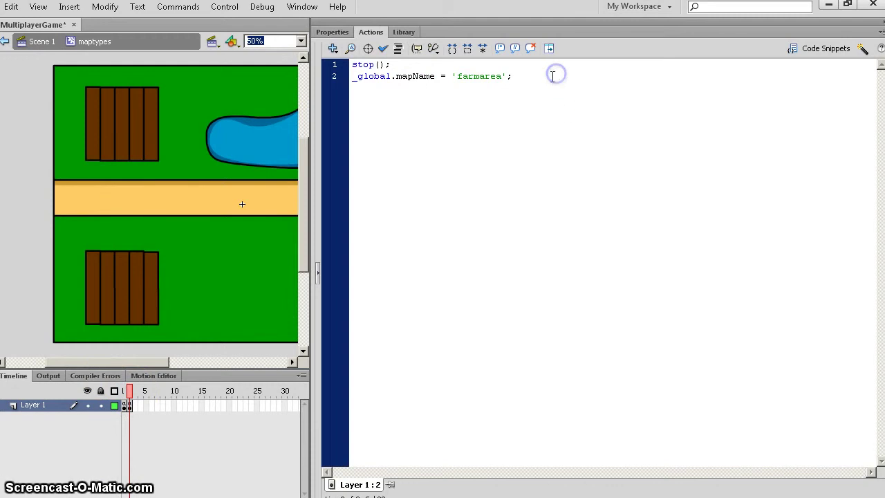
key(Return)
text(_root.smartfox.setUserVariables({px:_root.thePlayer._x, py:_root.thePlayer._y, theDepth:_root.lastDepth, init:false, curMap:_global.mapName});)
Resize the stage and script panels, then exit maptypes to Scene 1.
drag(553, 472, 357, 472)
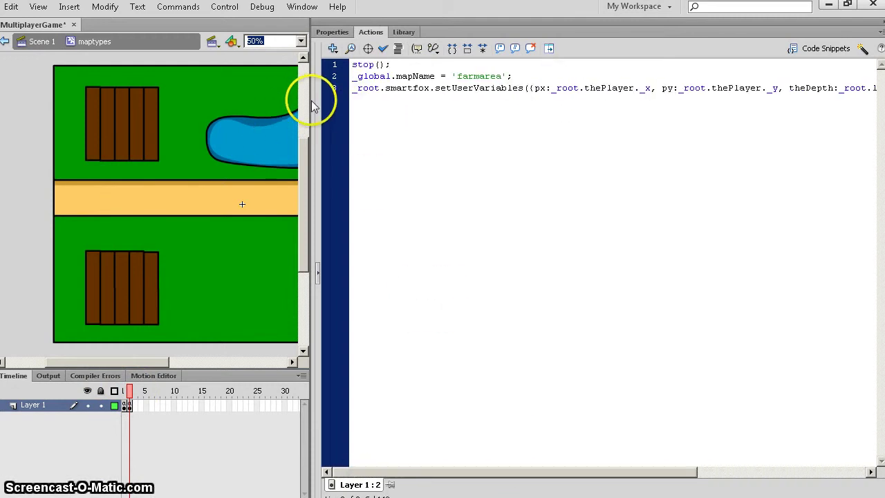
mouse_move(315, 107)
mouse_down()
mouse_move(488, 127)
mouse_move(82, 141)
mouse_up()
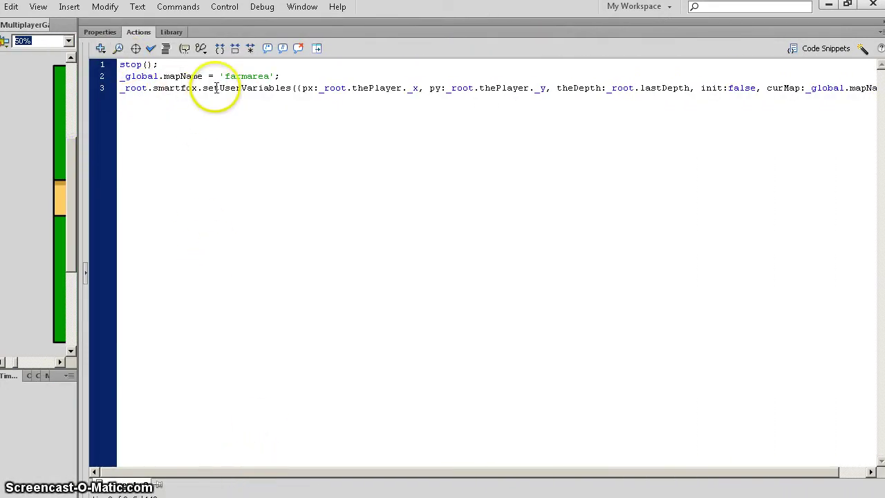
drag(293, 473, 423, 463)
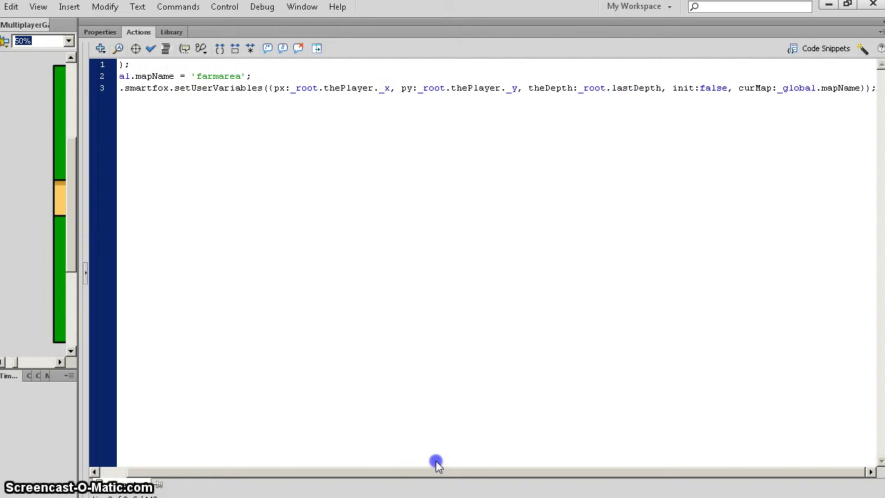
drag(354, 453, 282, 445)
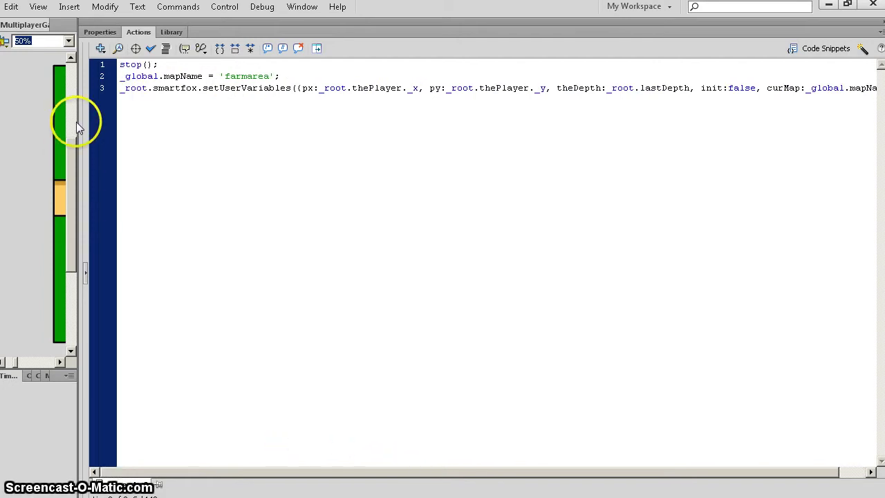
drag(78, 121, 506, 181)
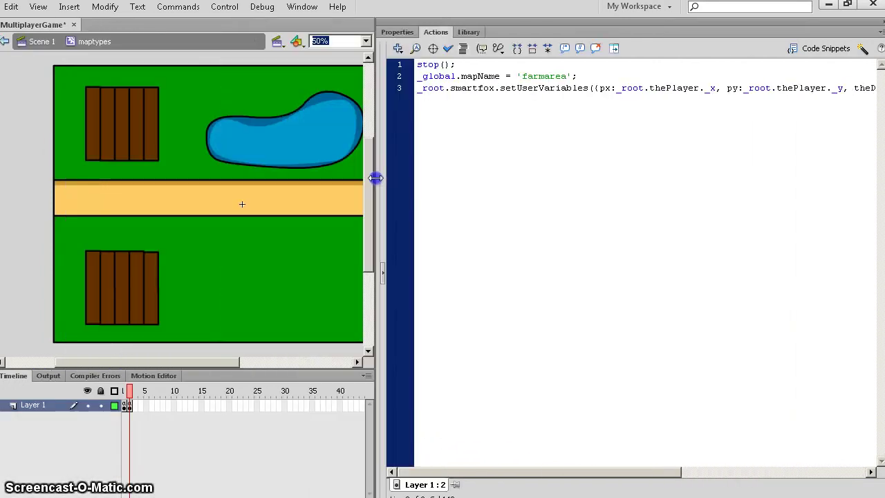
click(31, 43)
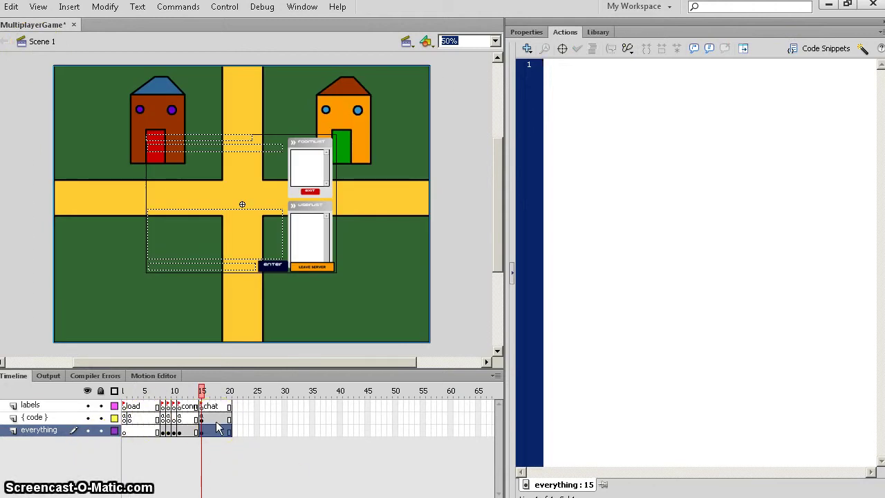
Show the frame 15 code script at the onUserVariablesUpdate else branch.
click(201, 418)
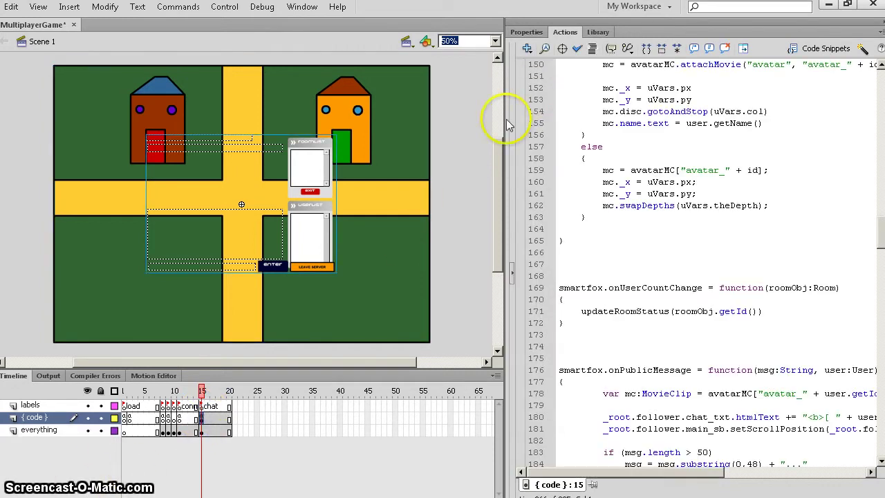
drag(504, 120, 225, 123)
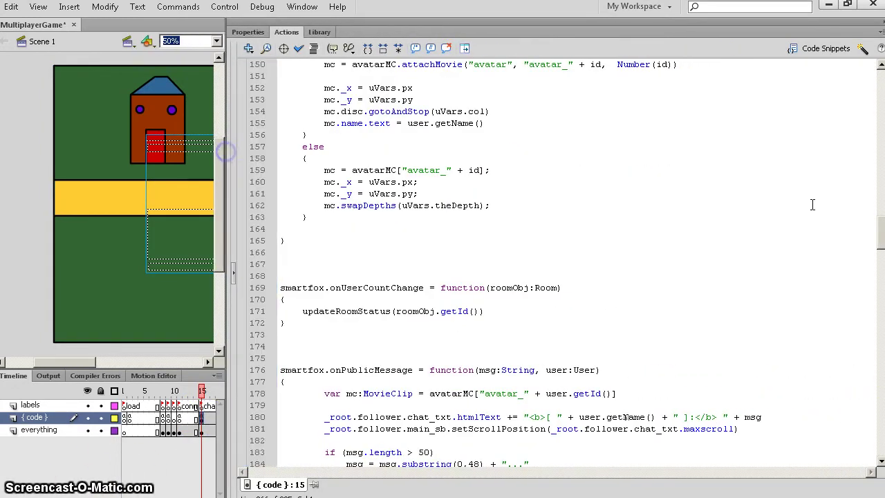
mouse_move(879, 232)
mouse_down()
mouse_move(868, 326)
mouse_move(858, 213)
mouse_up()
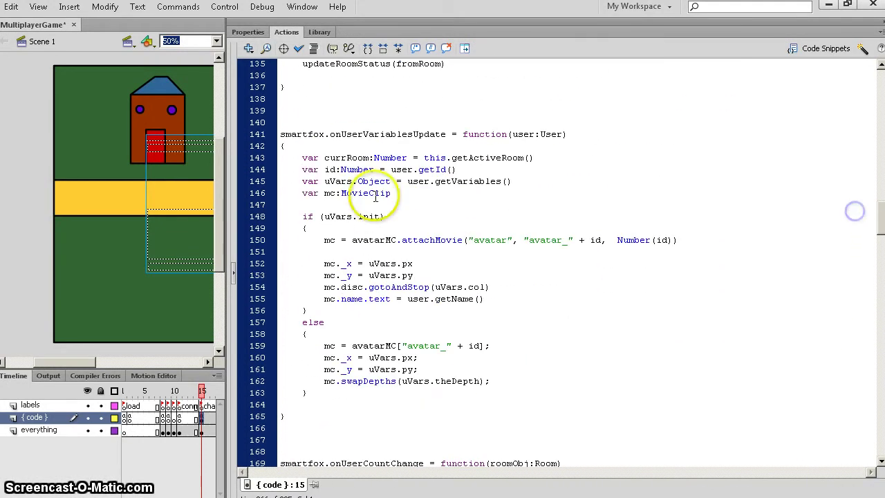
click(418, 151)
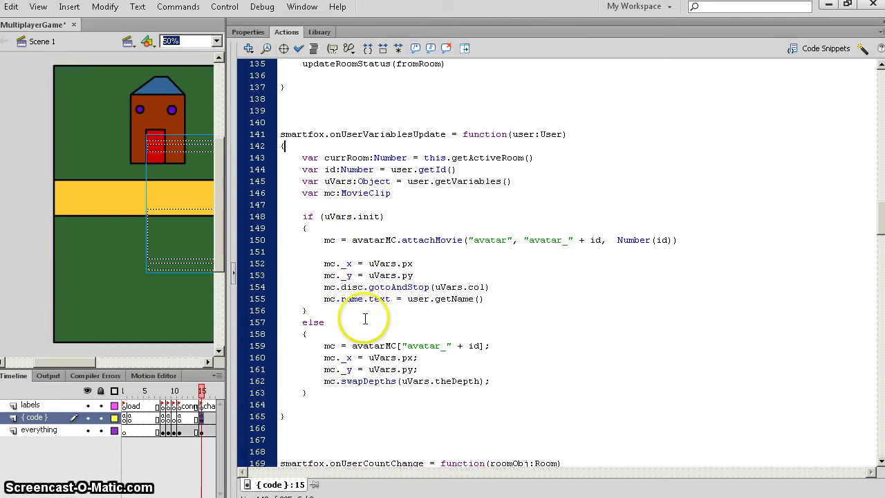
click(322, 322)
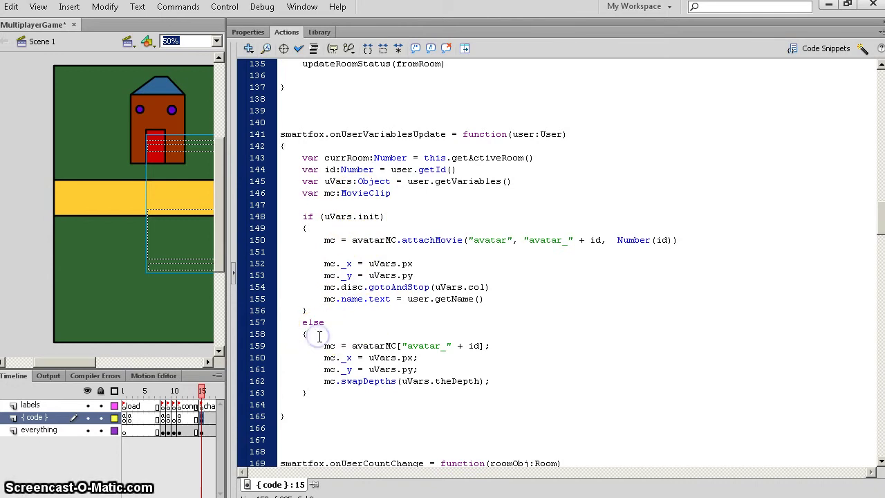
Begin an if(uVars.curMap==...) condition inside the else branch.
key(Return)
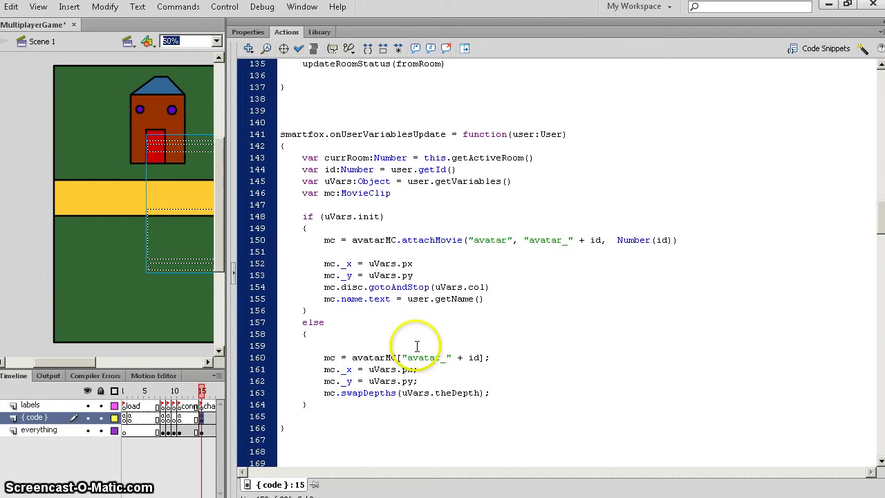
text(if(u)
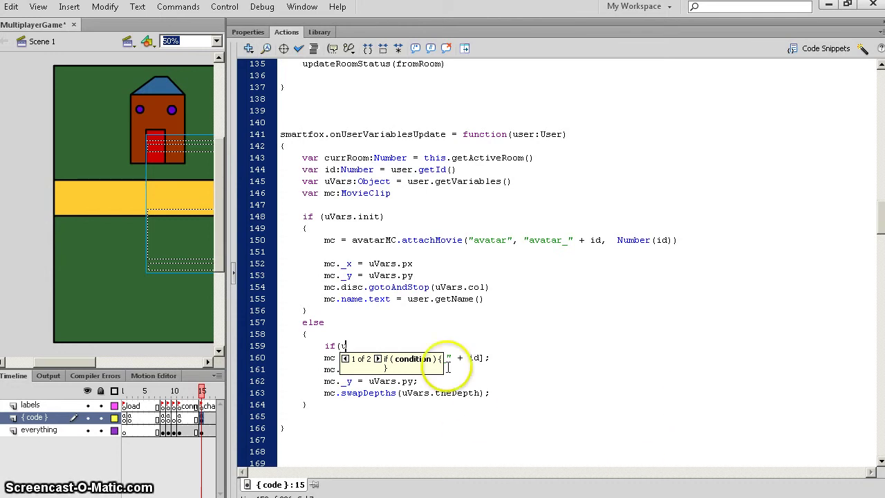
text(Vars.curNa)
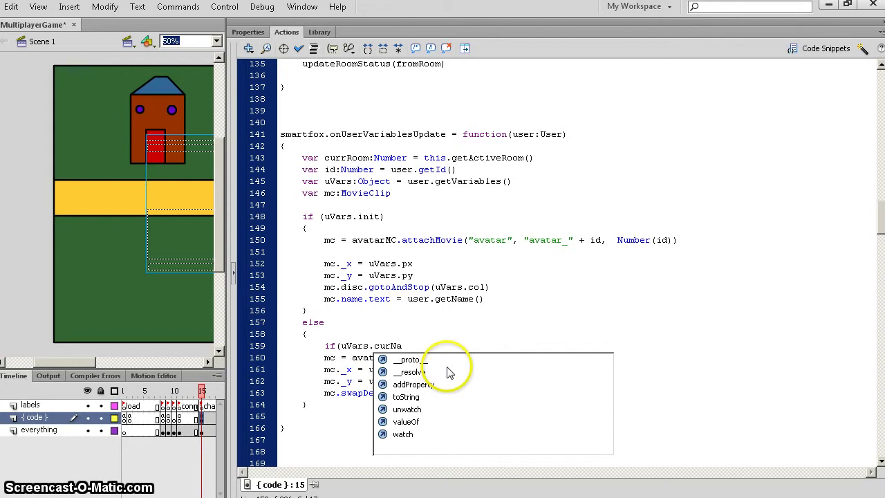
key(BackSpace)
key(BackSpace)
text(Map==_global.)
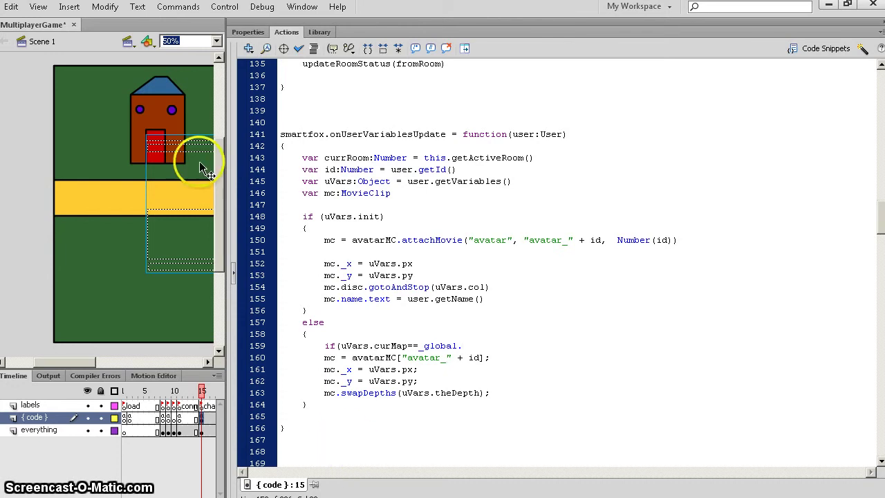
Check the mapName variable in maptypes, then return to the frame 15 script.
click(153, 305)
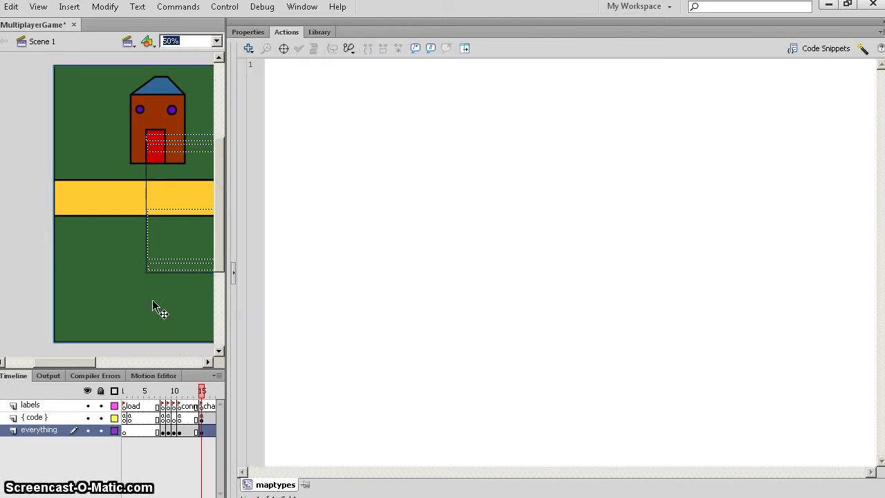
double_click(153, 302)
drag(338, 93, 274, 79)
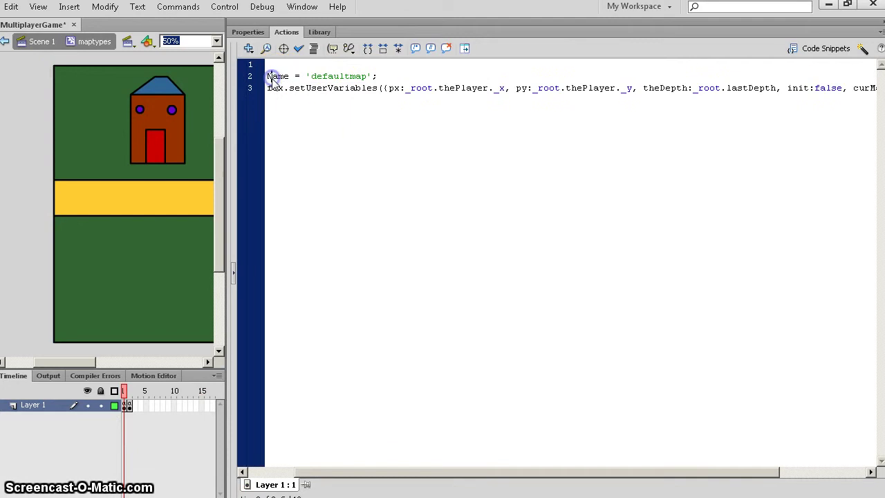
double_click(47, 133)
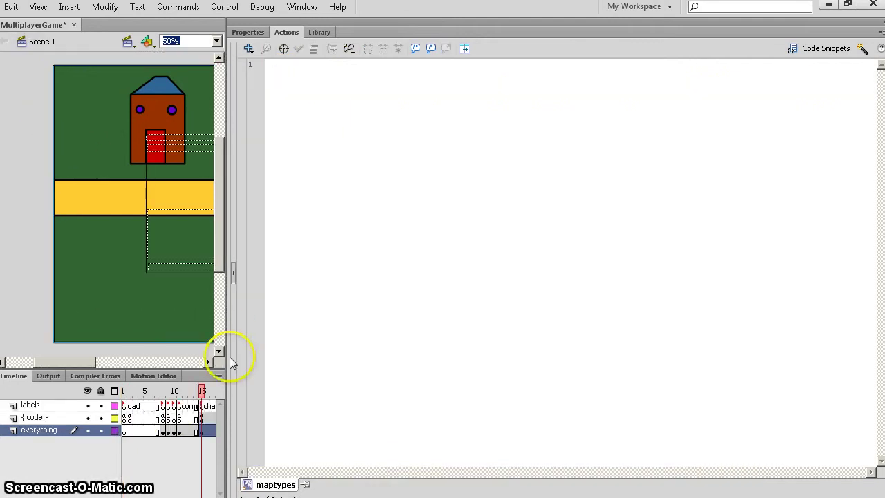
click(202, 419)
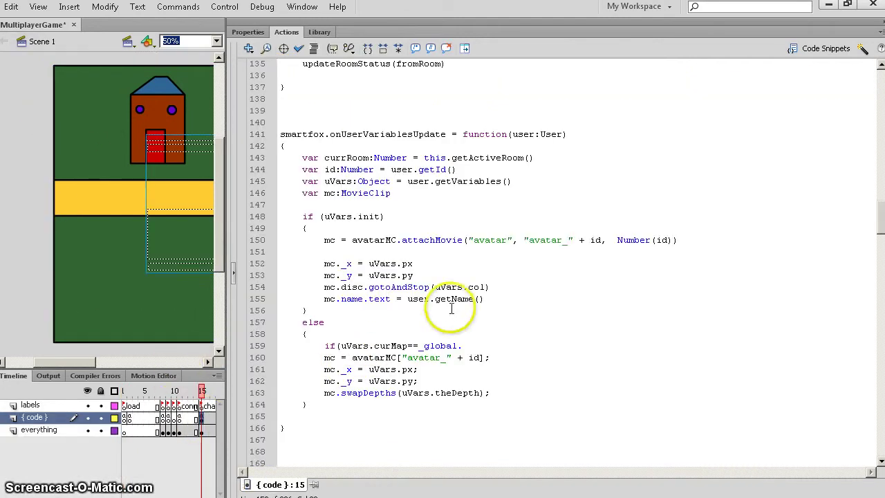
click(470, 346)
text(mapName) {)
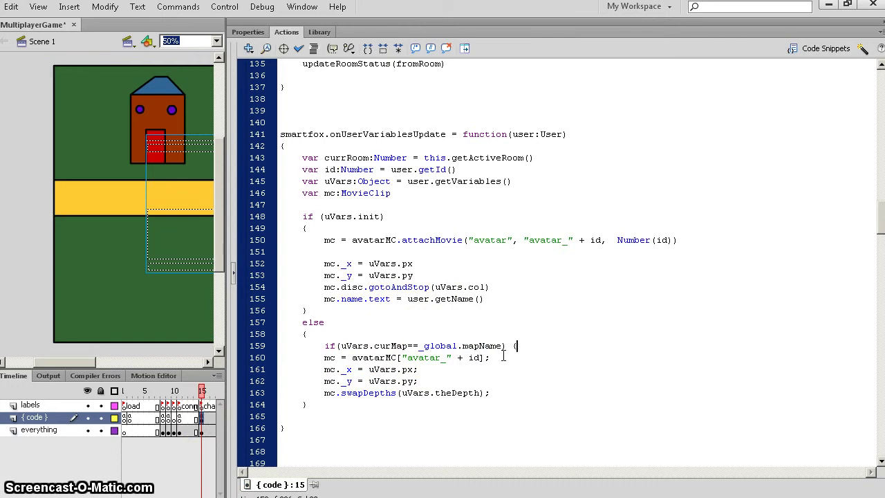
text({)
Move the position and swapDepths lines inside the if block and add an empty else.
key(Return)
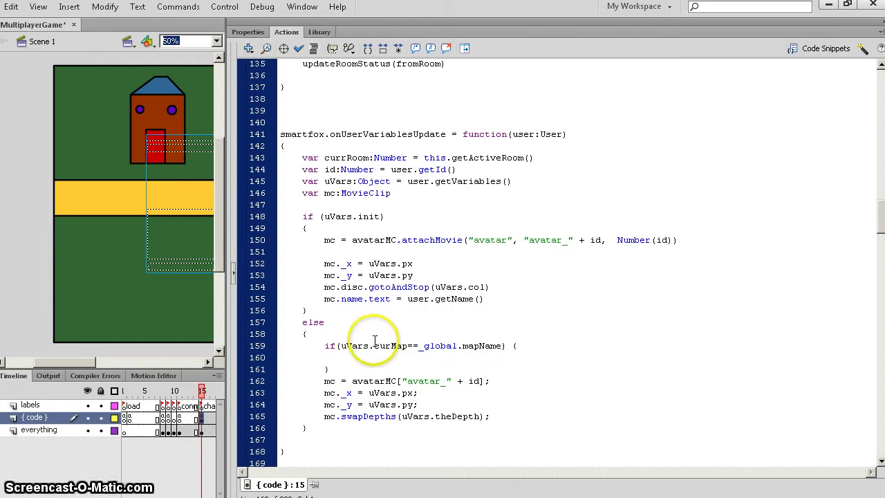
click(359, 367)
text(else {)
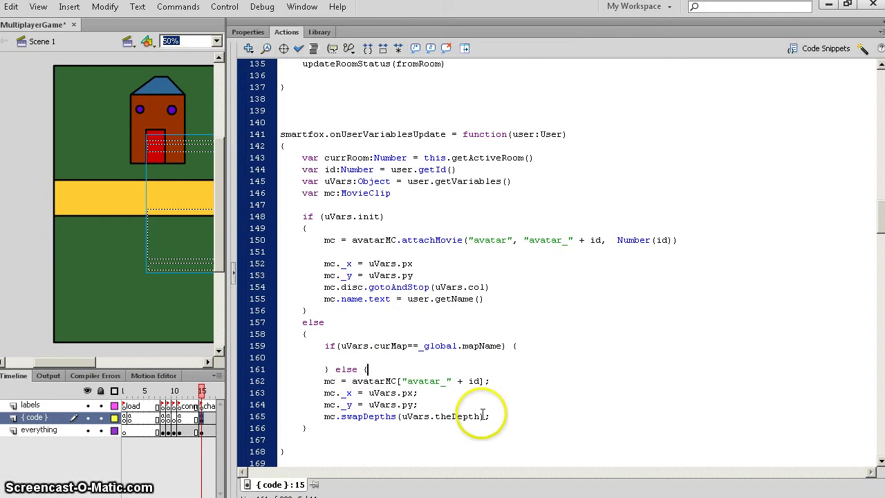
click(509, 413)
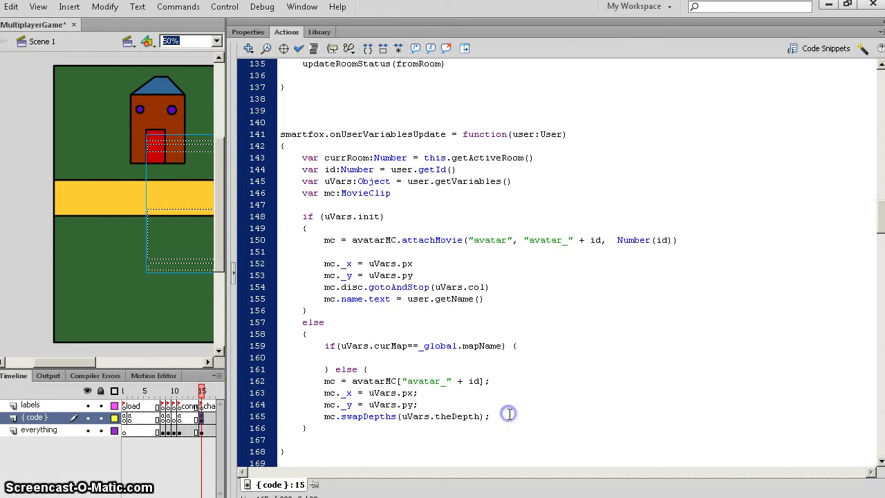
mouse_move(509, 414)
mouse_down()
mouse_move(510, 376)
mouse_move(532, 356)
mouse_up()
key(BackSpace)
key(ctrl+v)
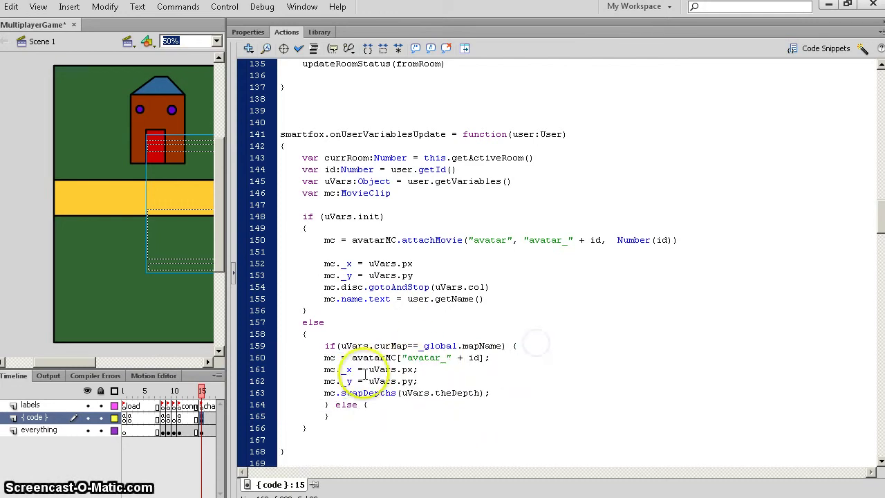
click(383, 406)
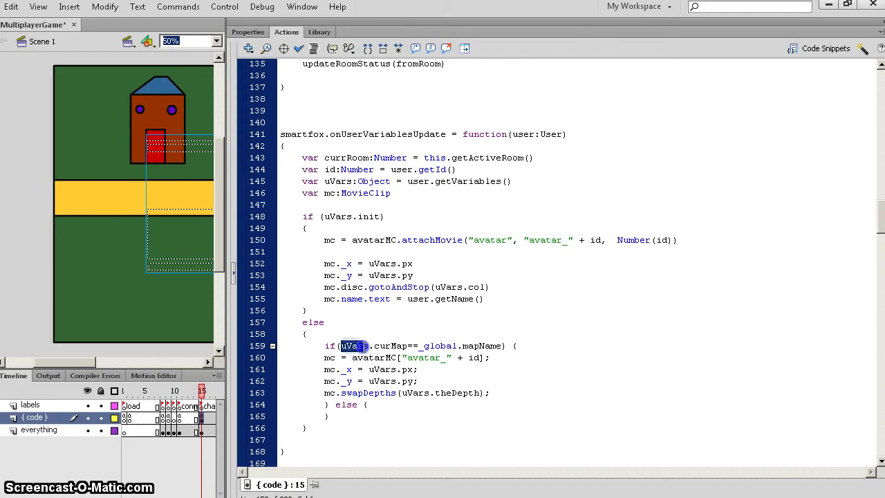
double_click(363, 343)
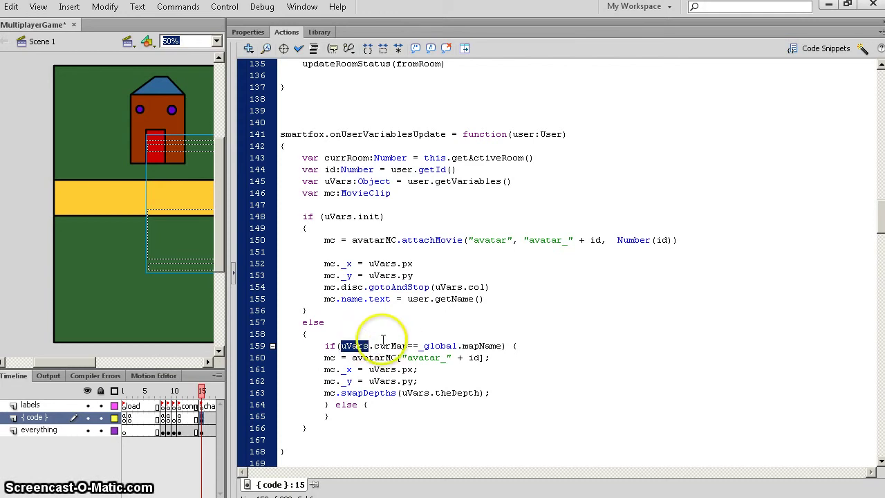
drag(374, 348, 486, 345)
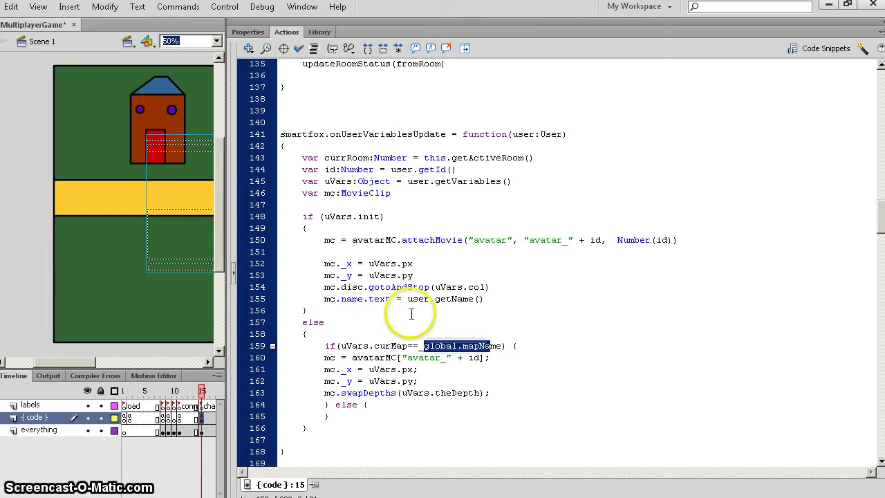
Add mc._visible = false; inside the else branch.
click(404, 404)
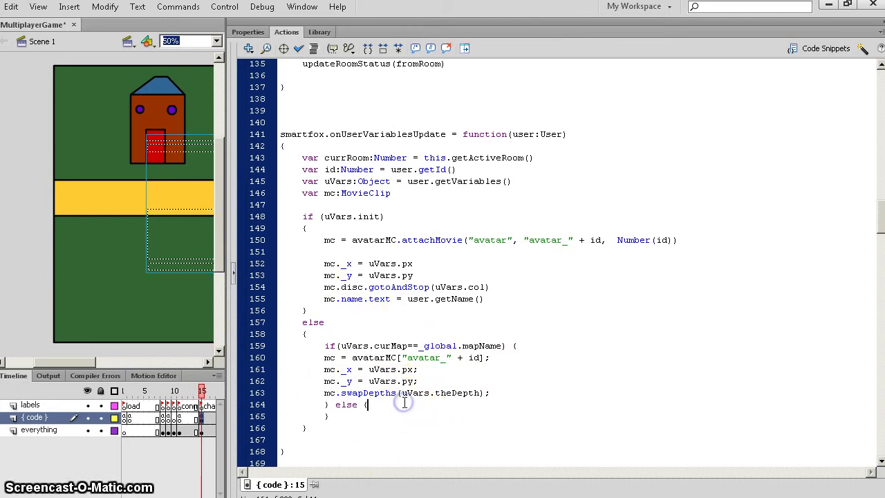
key(Down)
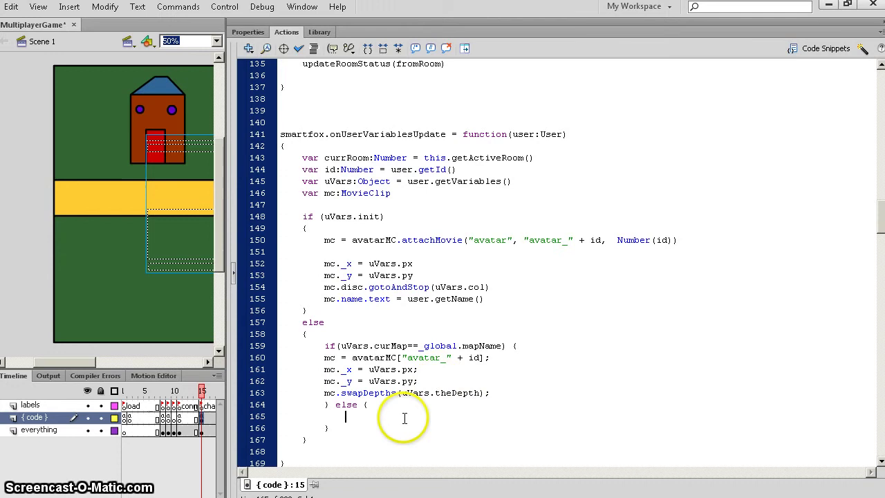
text(mc.)
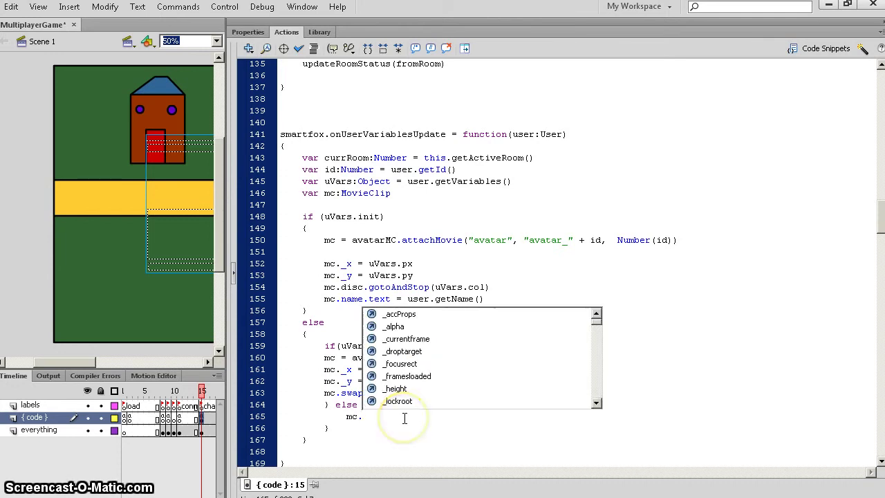
text(_vi)
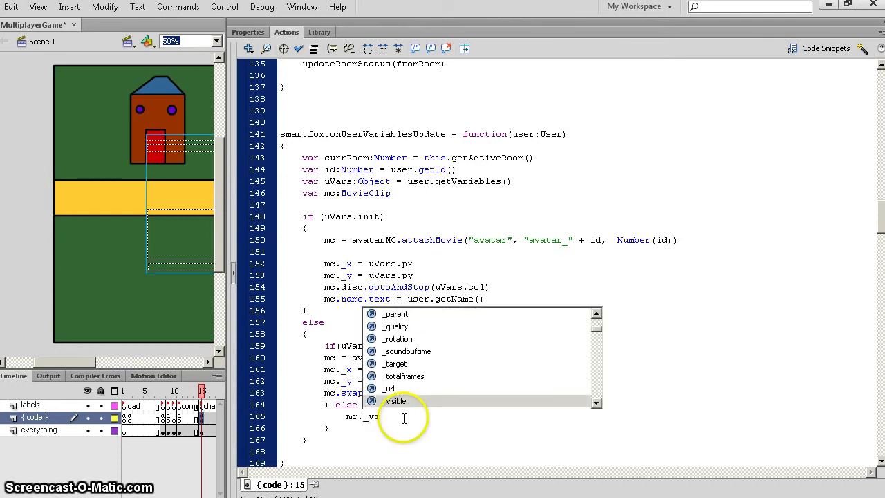
key(Return)
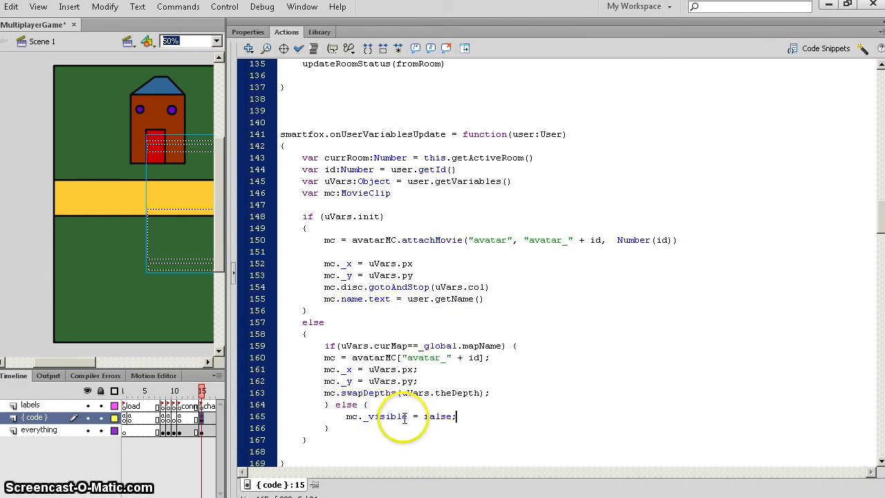
Copy the hiding line into the map-match branch, changing false to true.
drag(464, 417, 468, 406)
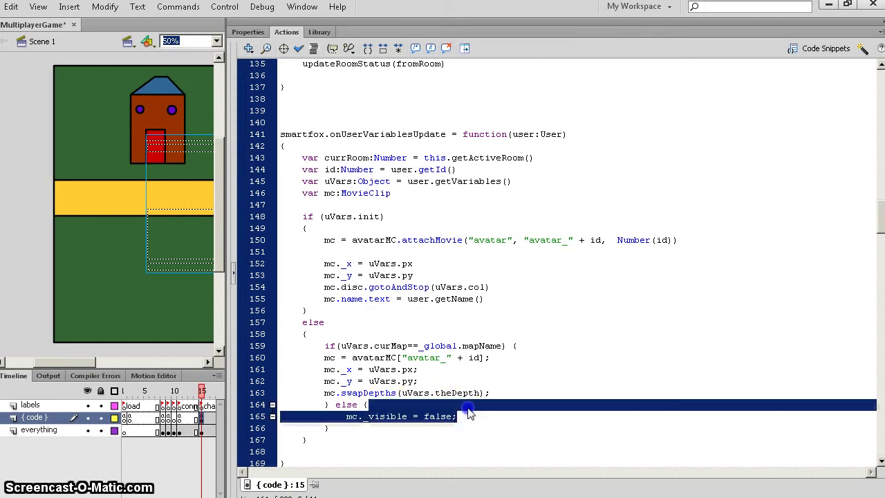
key(ctrl+c)
click(530, 345)
key(ctrl+v)
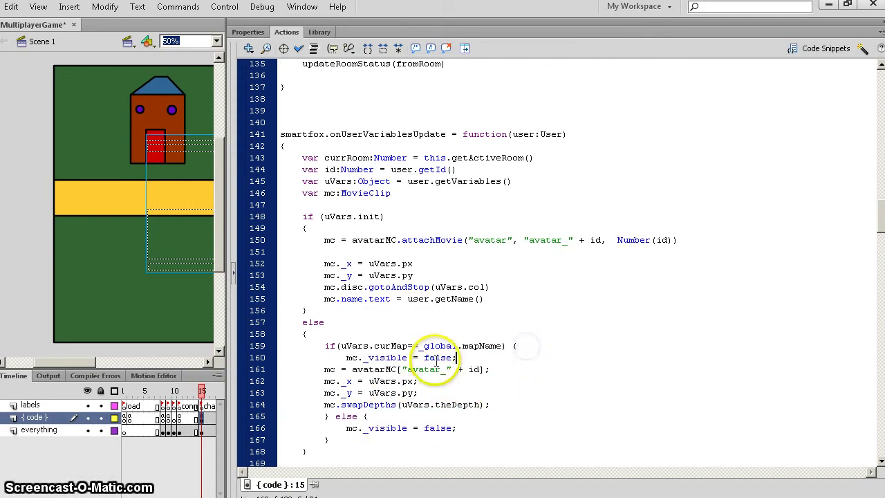
double_click(435, 357)
text(tru)
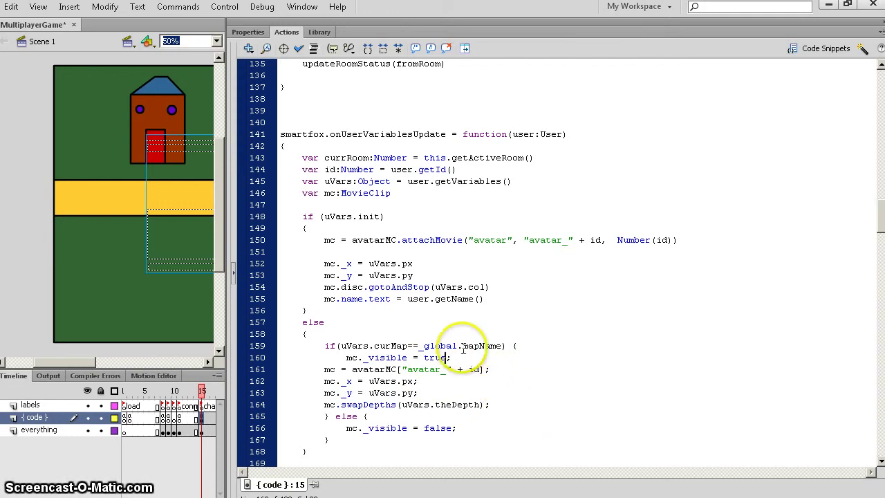
Widen the stage and Tab-indent lines 161–164 into the map-match block.
drag(231, 123, 380, 132)
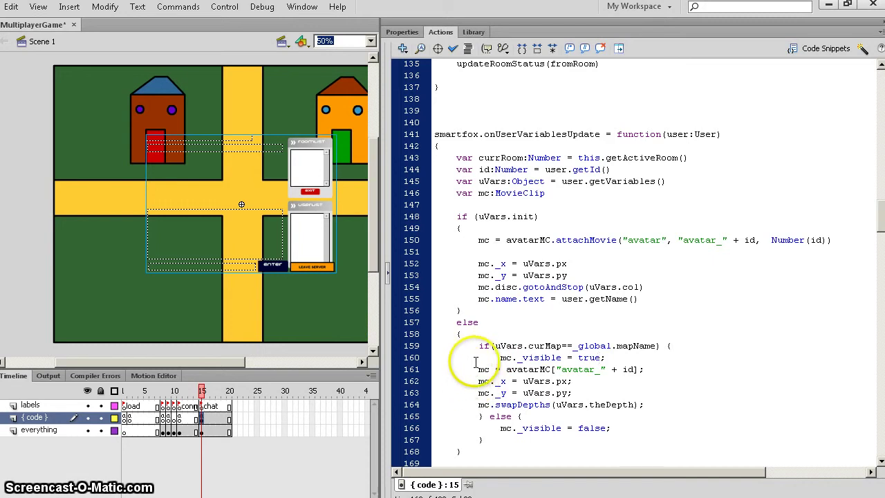
drag(476, 370, 474, 405)
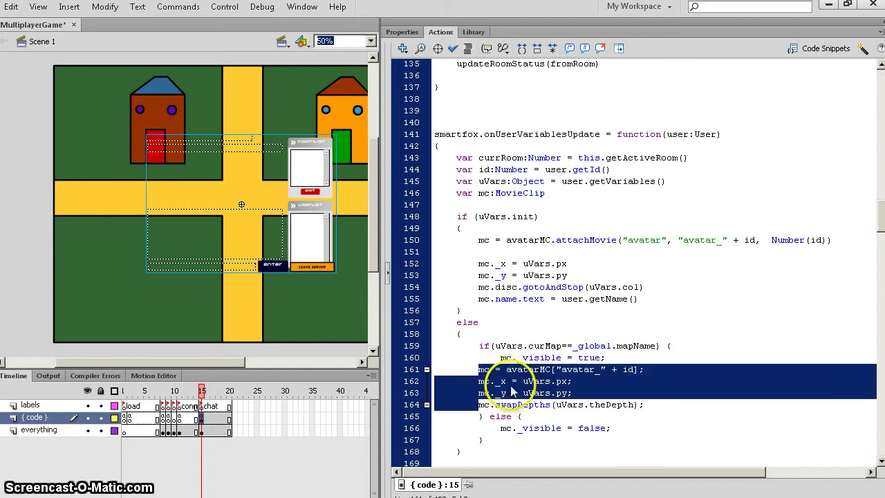
key(Tab)
scroll(512, 360, down, 3)
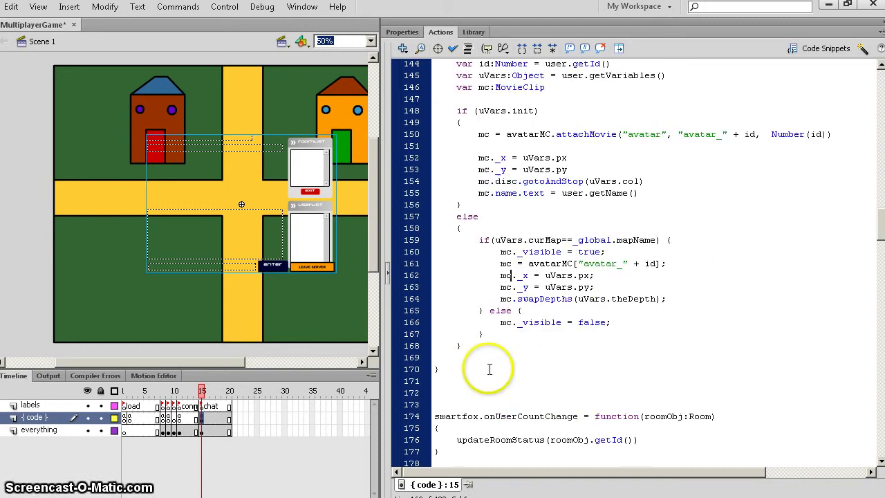
Join '} else {' and 'if (uVars.init) {' so each opening brace shares its line.
drag(455, 228, 488, 217)
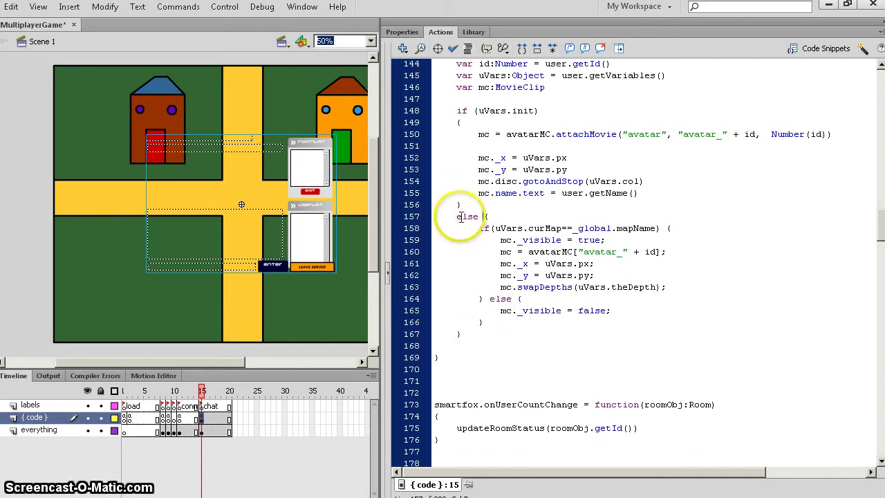
drag(457, 217, 461, 205)
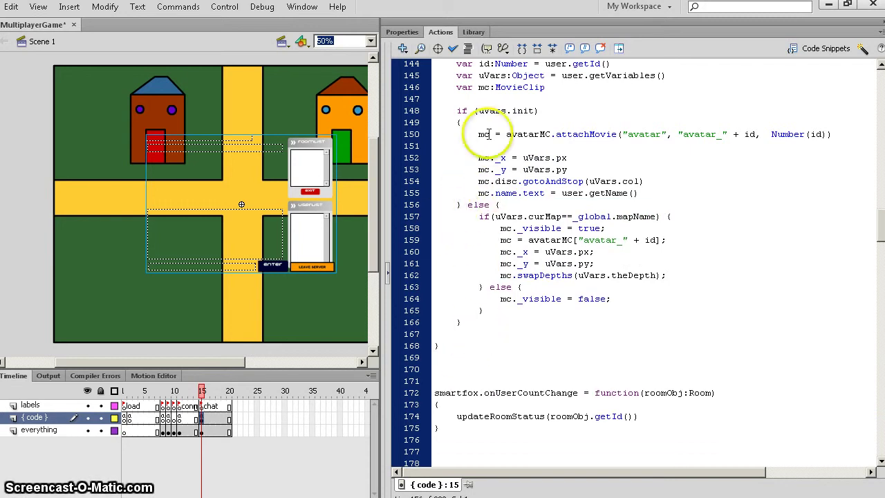
drag(456, 122, 559, 112)
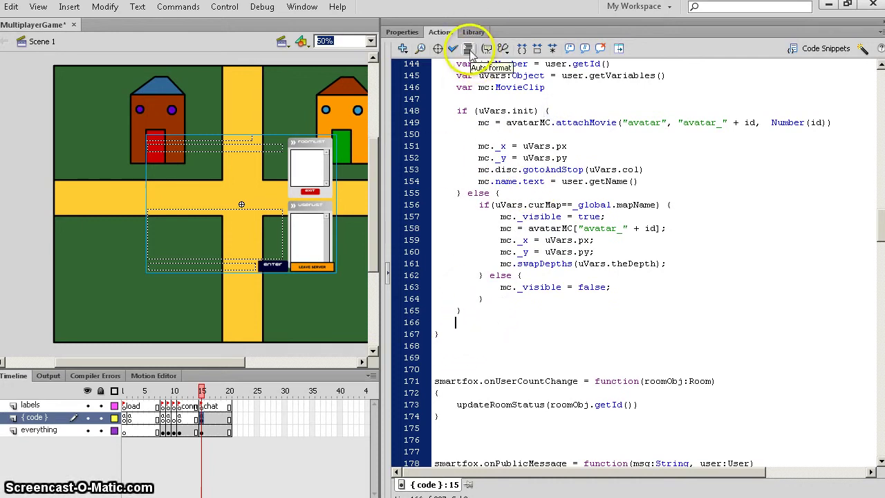
scroll(474, 174, up, 2)
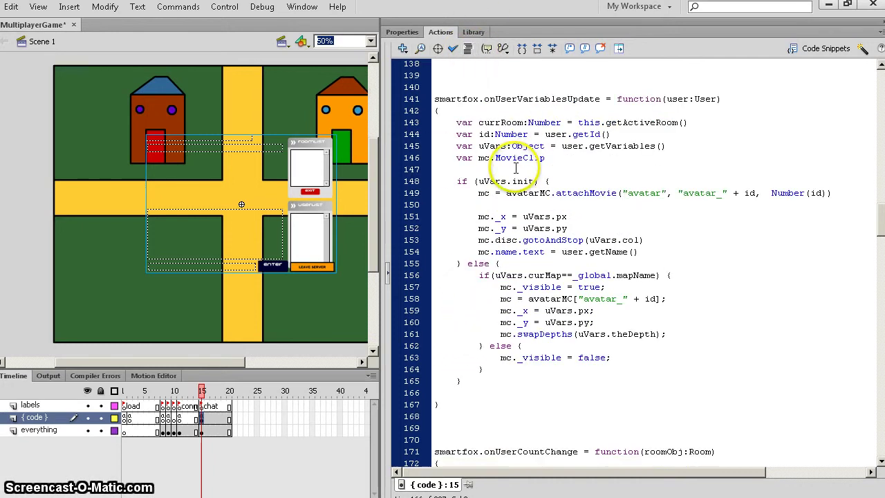
scroll(517, 158, up, 2)
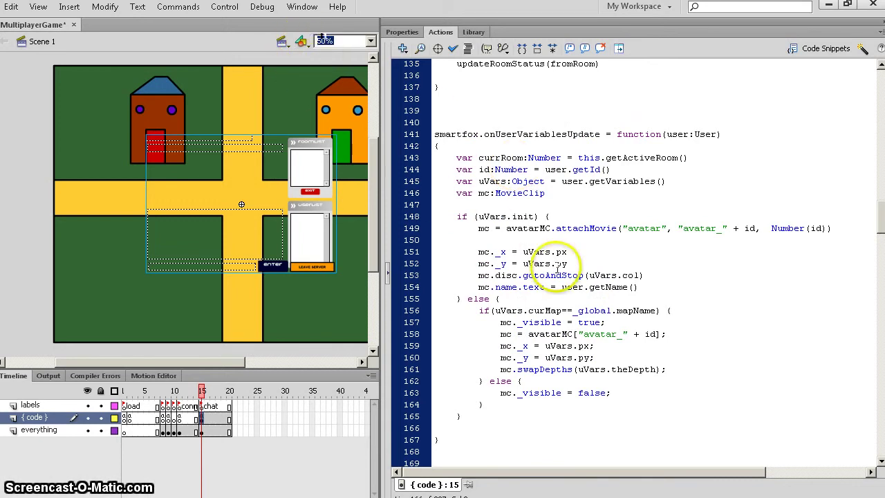
Add spaces around the == comparison and widen the stage further.
click(560, 311)
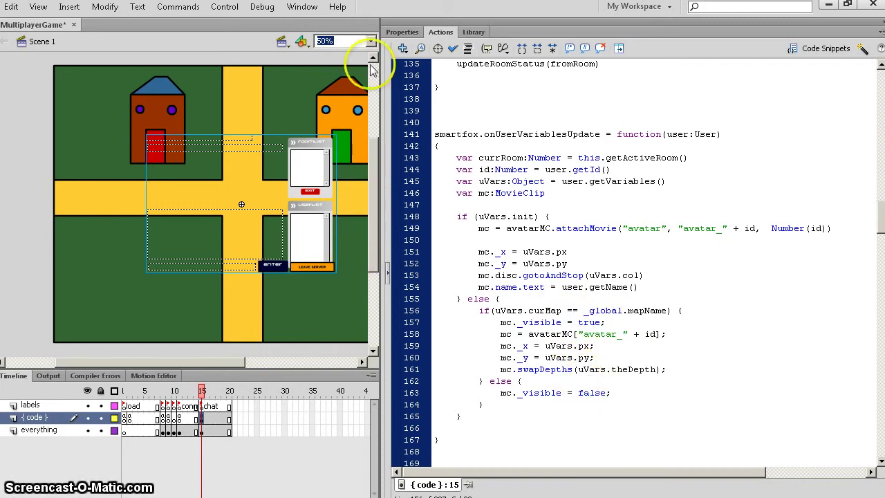
click(381, 101)
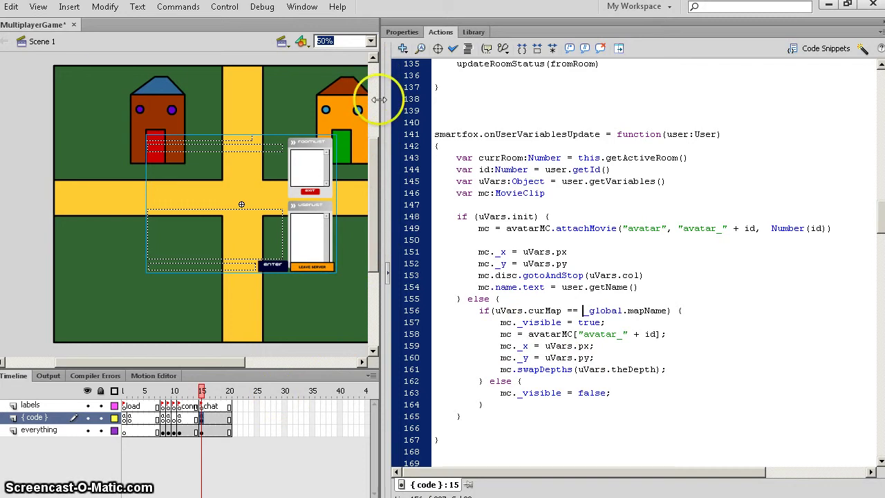
drag(381, 103, 495, 112)
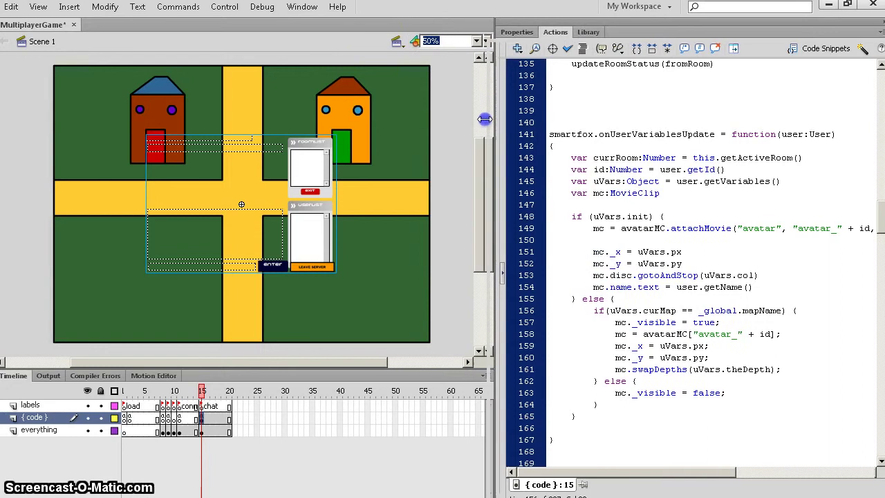
Inside the maptypes clip, draw a small black-filled square just right of the town map.
drag(306, 362, 334, 367)
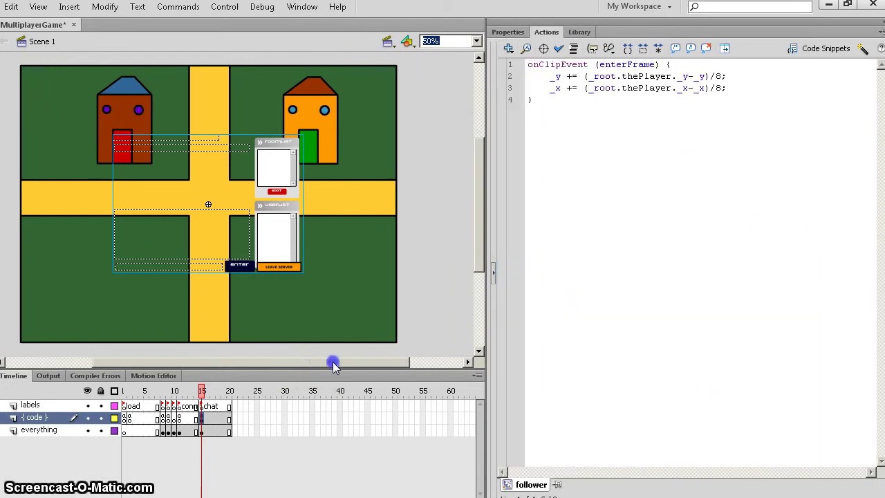
double_click(262, 317)
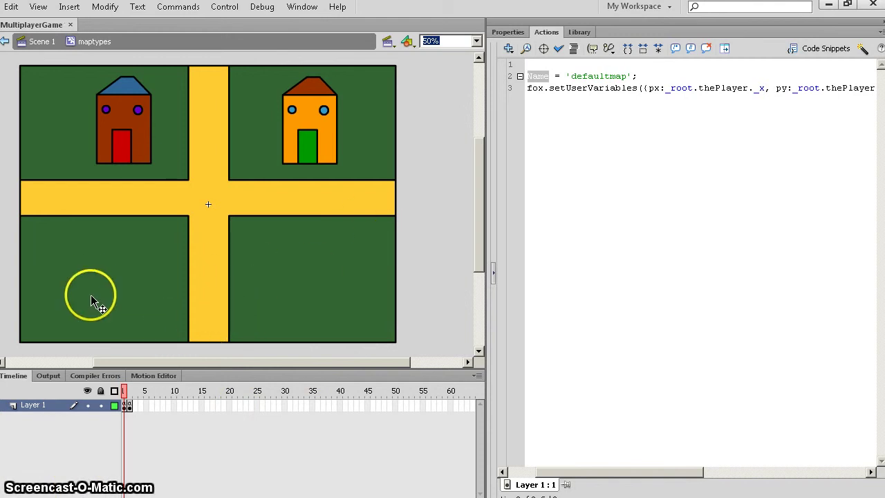
mouse_move(125, 364)
mouse_down()
mouse_move(98, 367)
mouse_move(118, 366)
mouse_up()
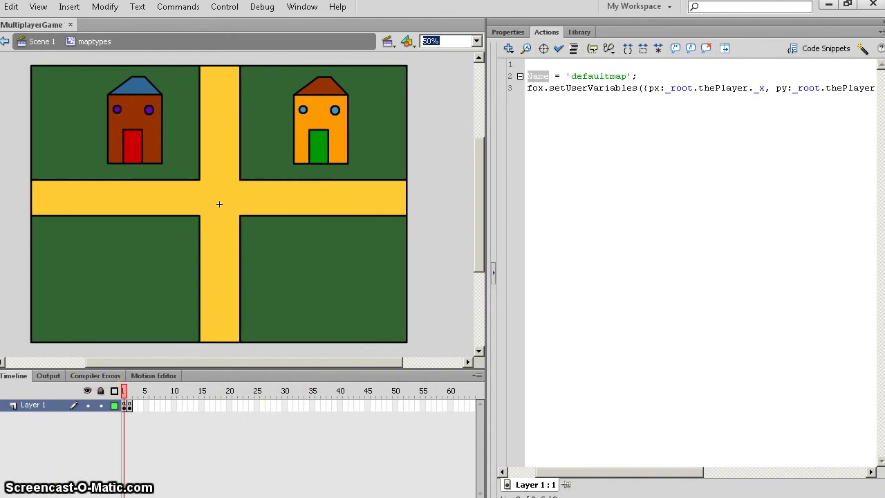
click(4, 233)
click(6, 270)
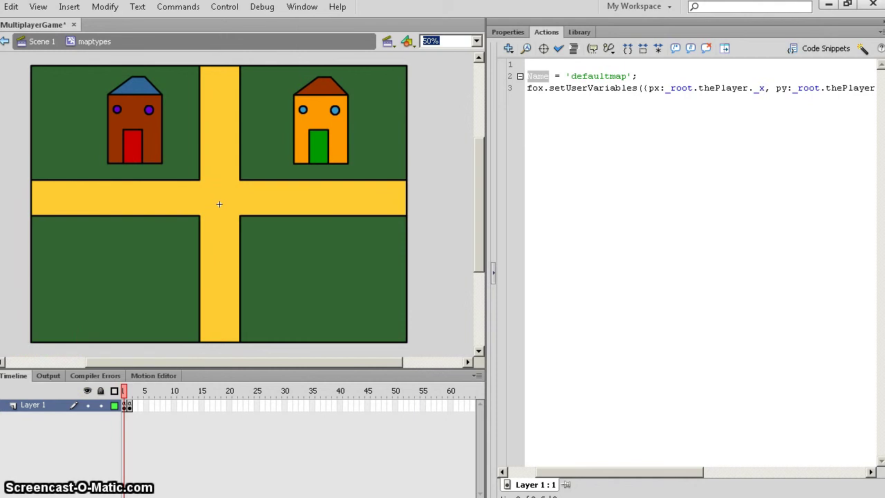
click(13, 171)
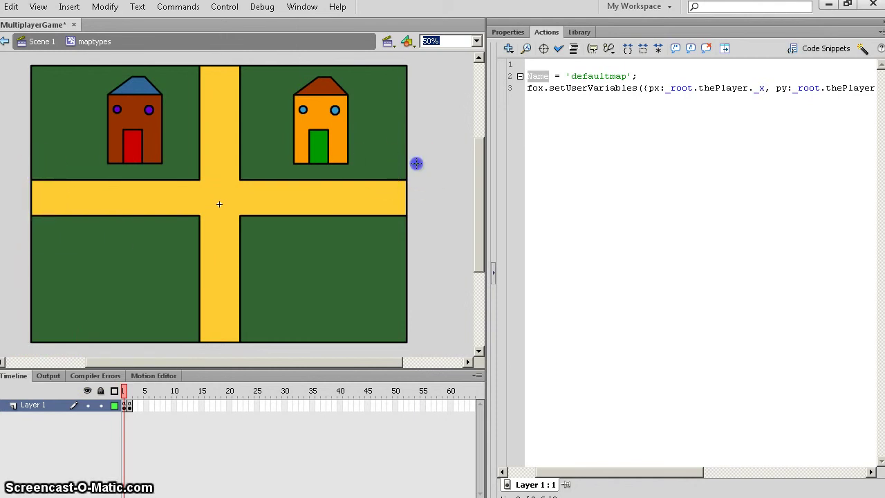
drag(415, 163, 439, 186)
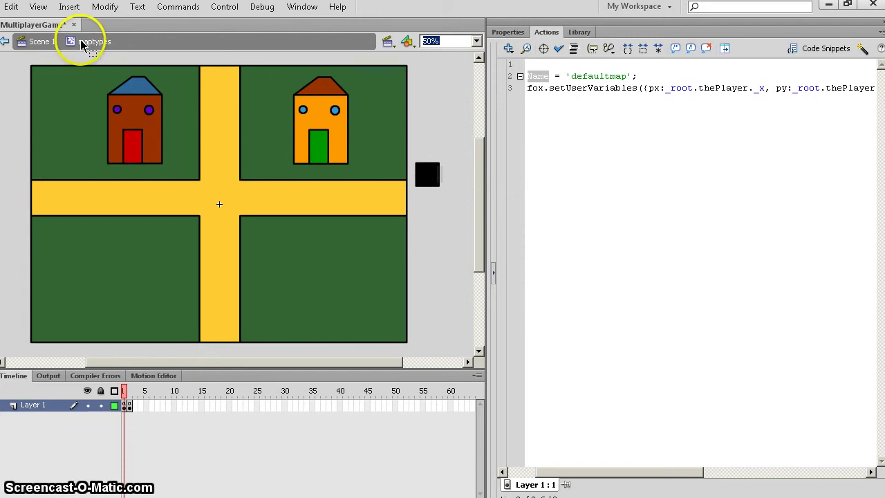
Convert the black square into a Movie Clip symbol named 'doors'.
click(13, 43)
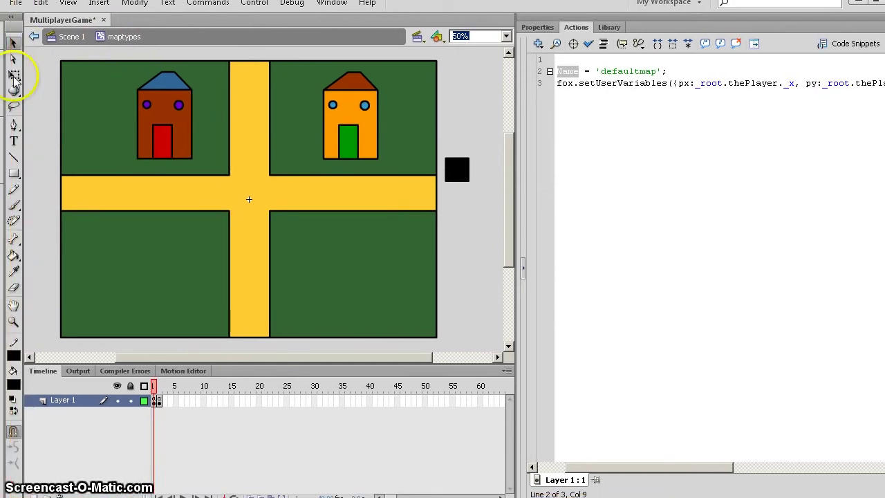
click(457, 170)
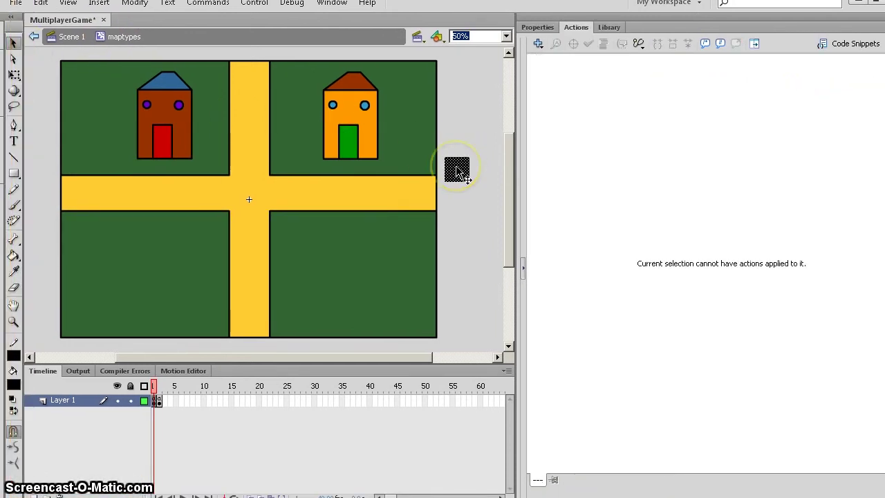
key(F8)
text(doors)
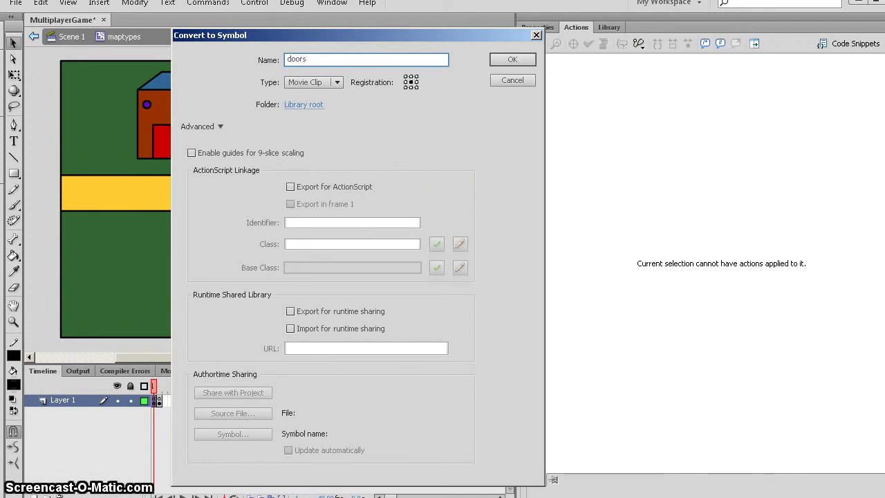
click(516, 63)
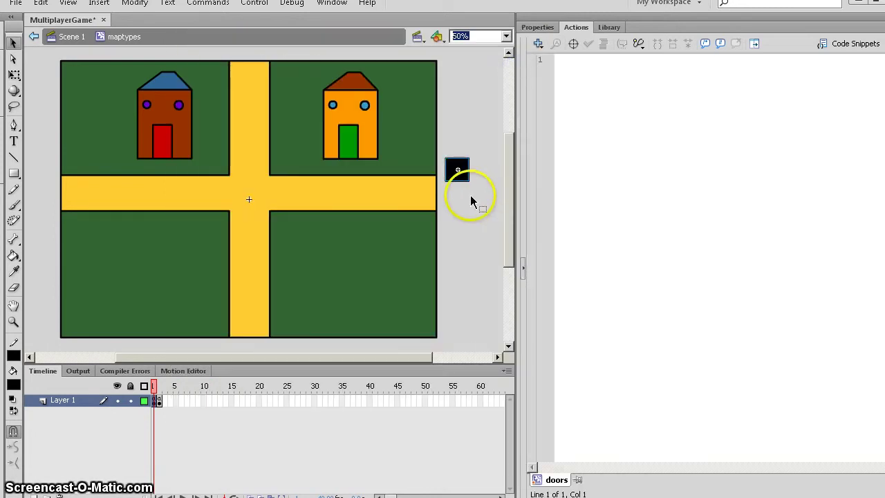
Place the doors clip at the right end of the yellow road.
drag(457, 185, 423, 199)
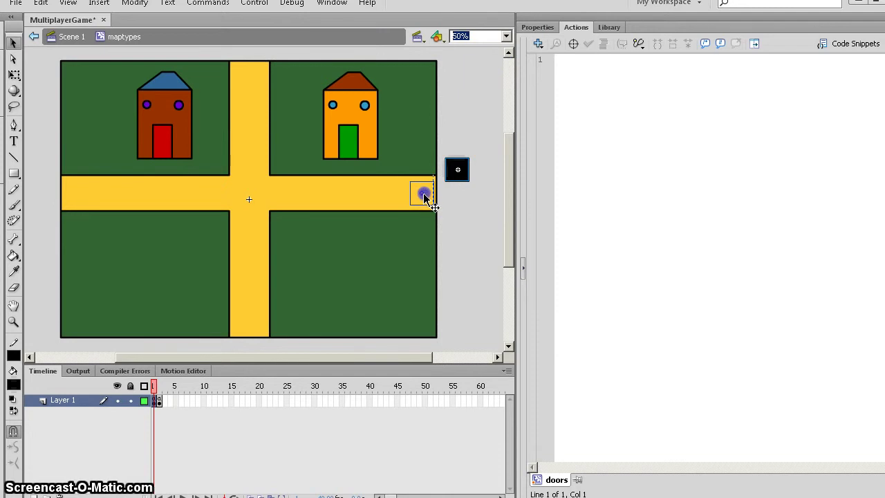
drag(424, 194, 424, 195)
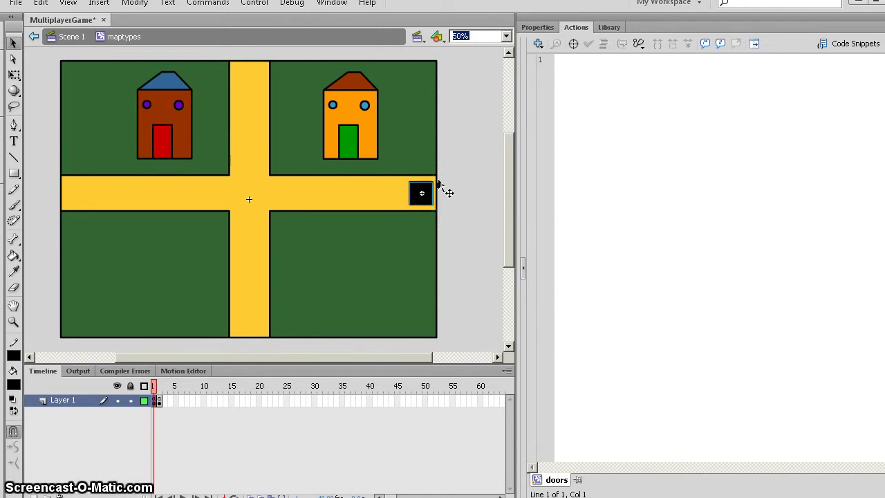
click(423, 193)
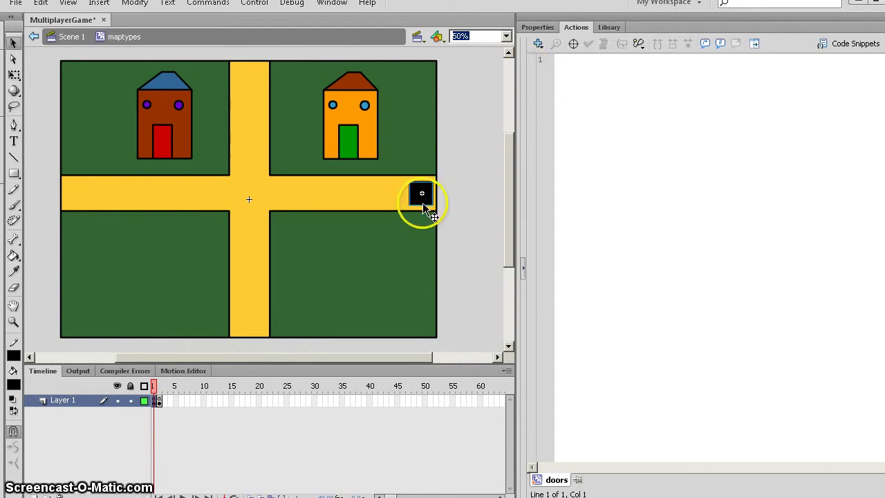
Start the doors clip's script with 'onClipEvent(enterFrame) {'.
drag(515, 97, 490, 103)
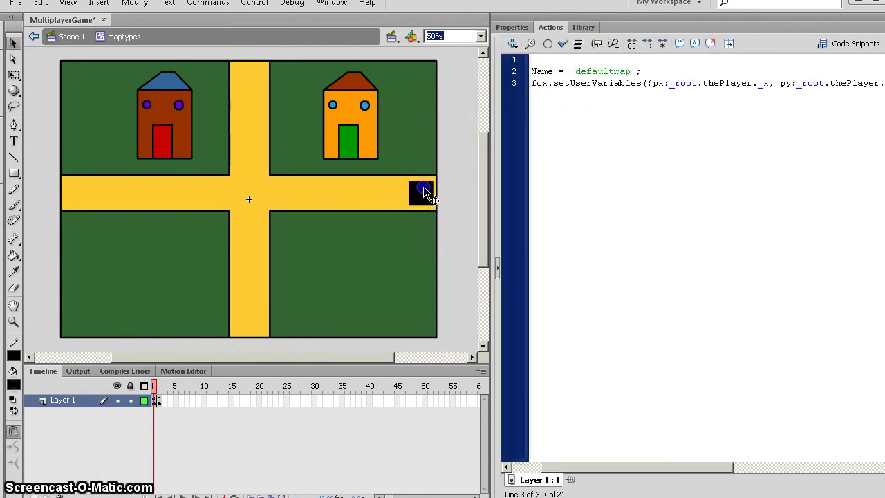
click(422, 193)
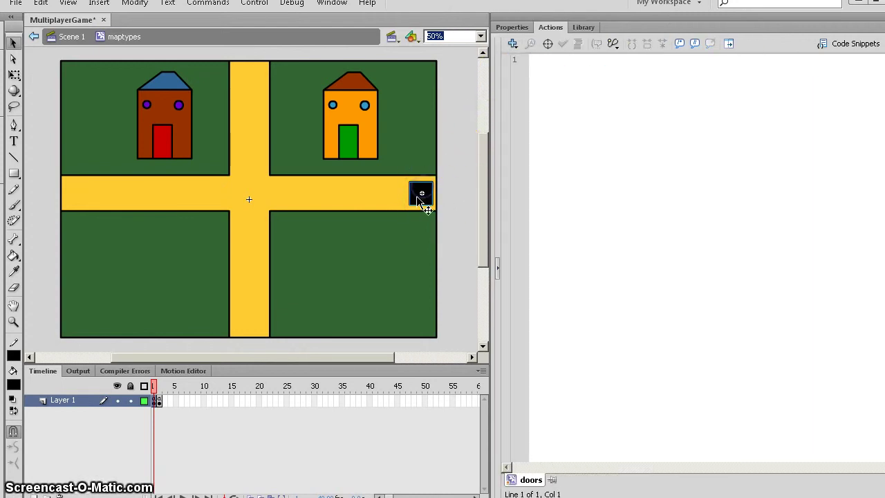
click(553, 97)
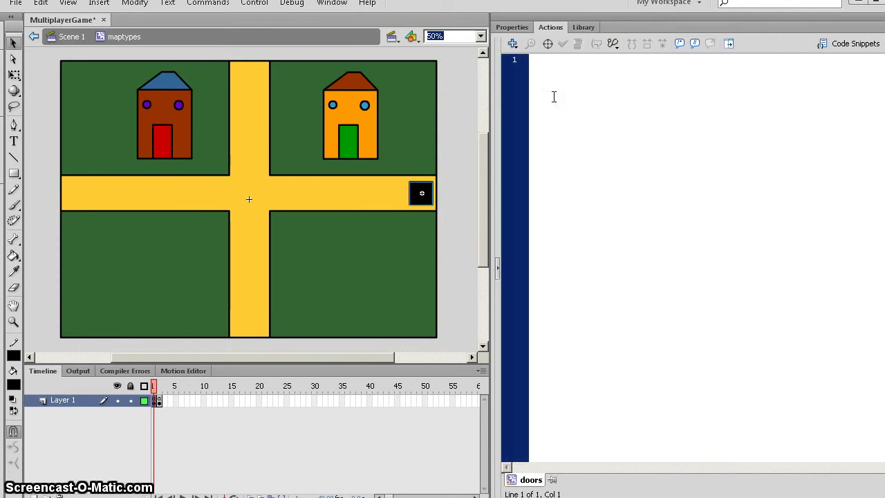
text(onClip)
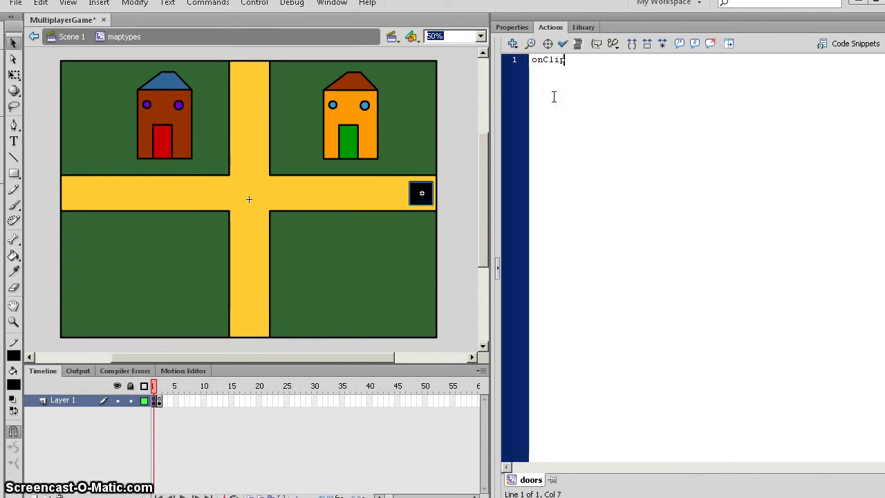
text(Event(enterF)
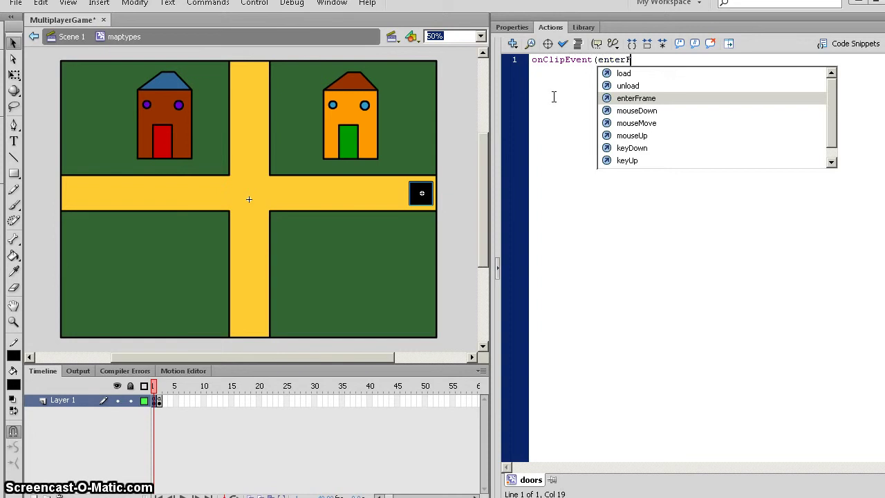
text(rame) {)
Open a new line in the enterFrame handler, then deselect the doors box.
key(Return)
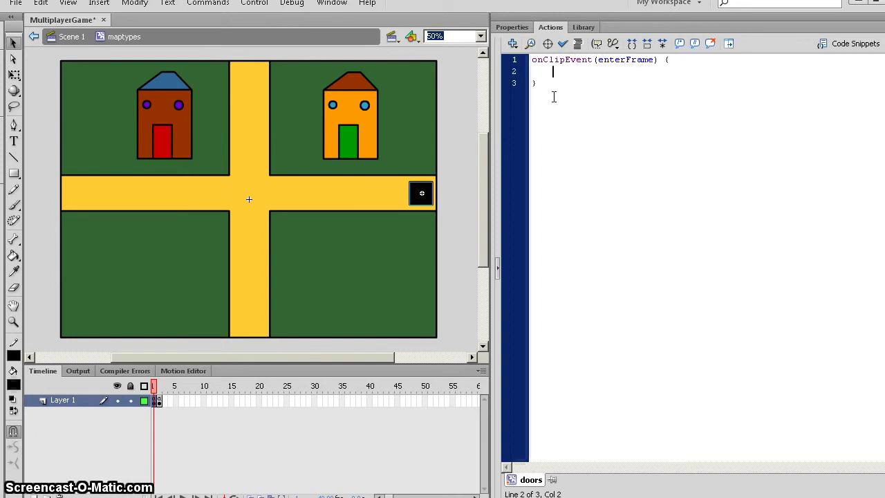
click(468, 170)
Save the project, then save it over MultiplayerGame2, confirming the replacement.
click(15, 4)
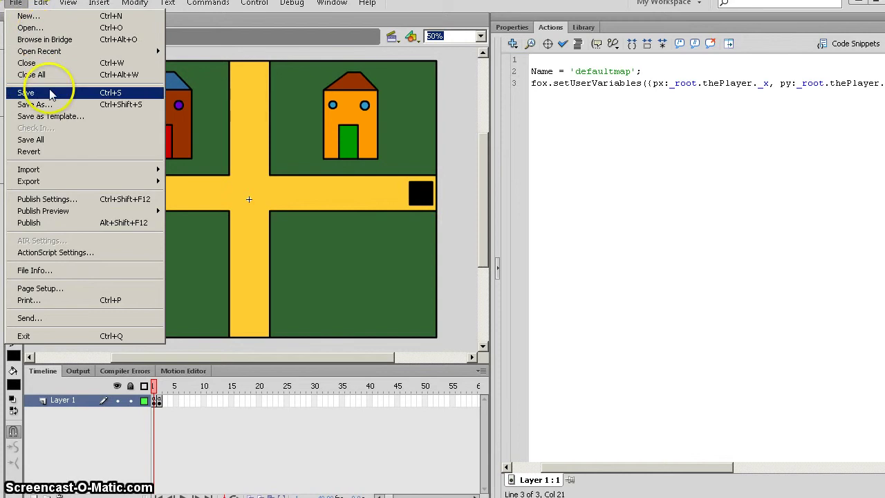
click(28, 93)
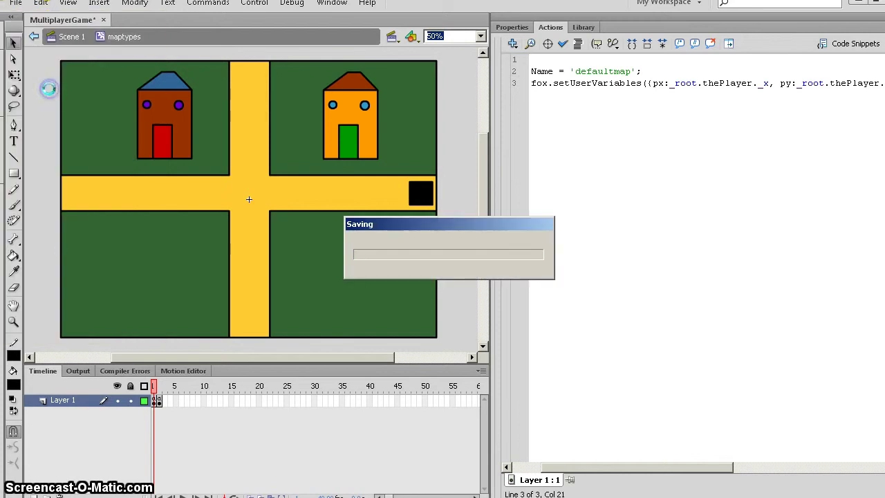
click(15, 4)
click(65, 112)
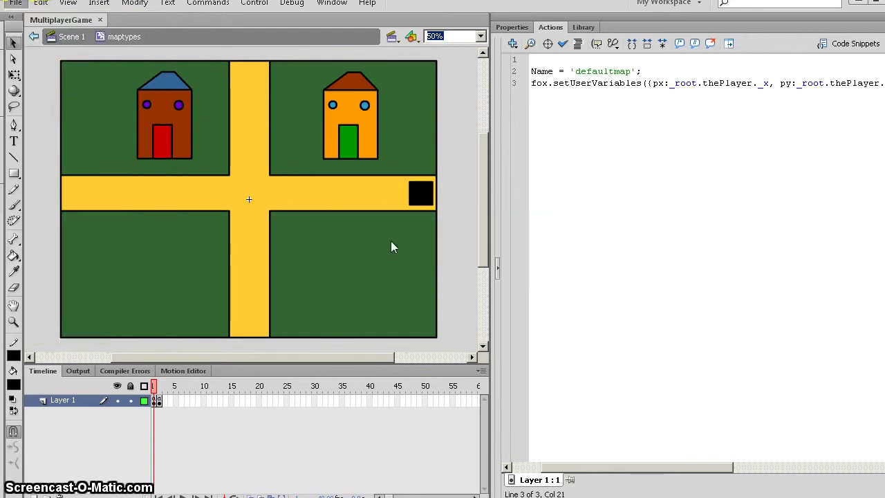
click(410, 180)
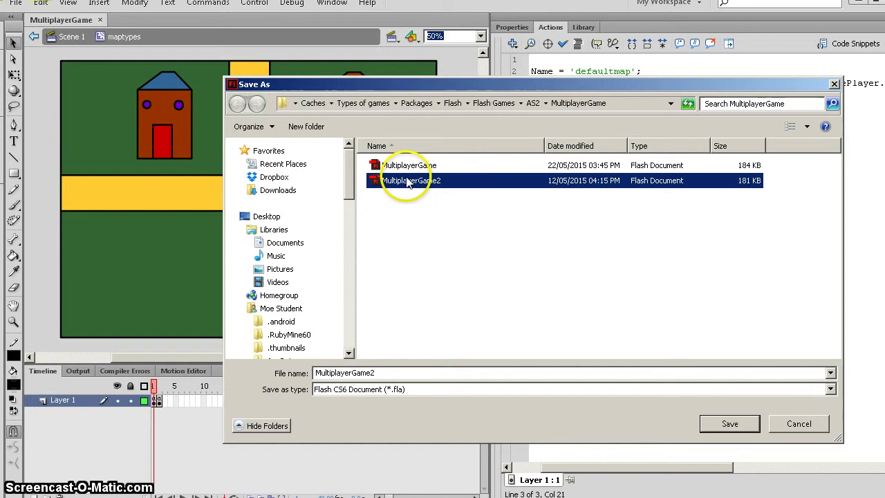
click(723, 423)
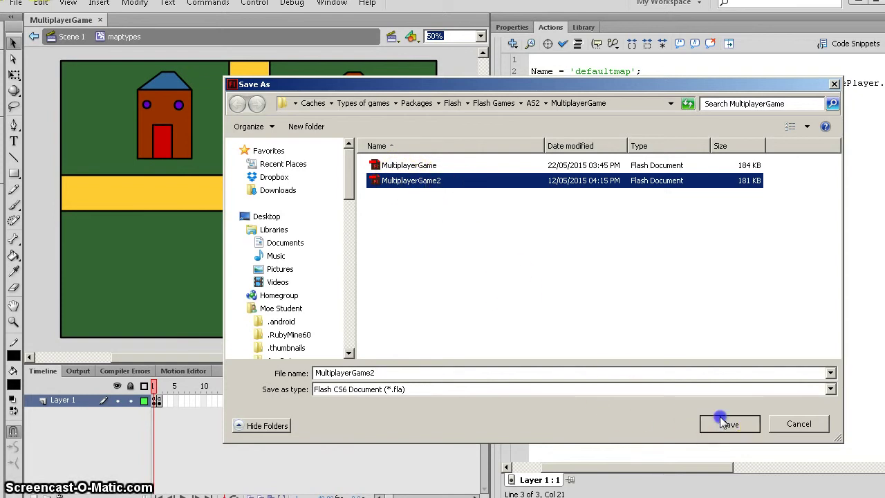
click(527, 276)
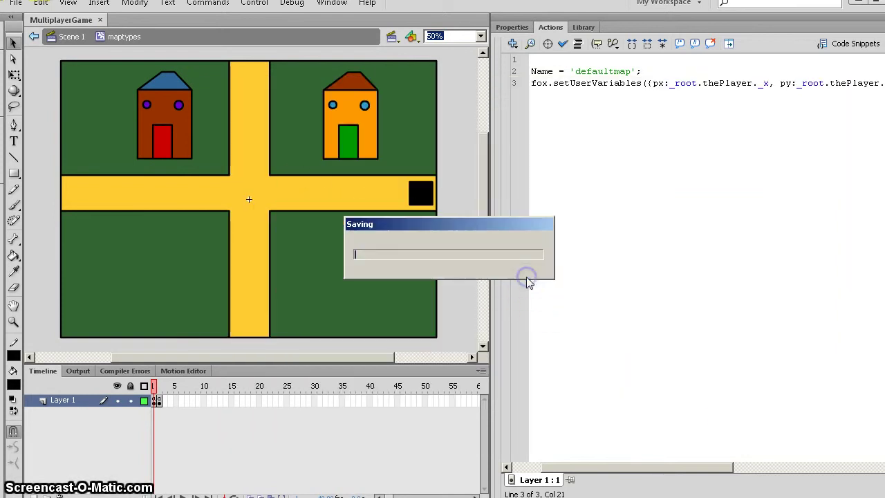
Save over MultiplayerGame, confirming the replacement, and reselect the doors box.
click(16, 4)
click(76, 128)
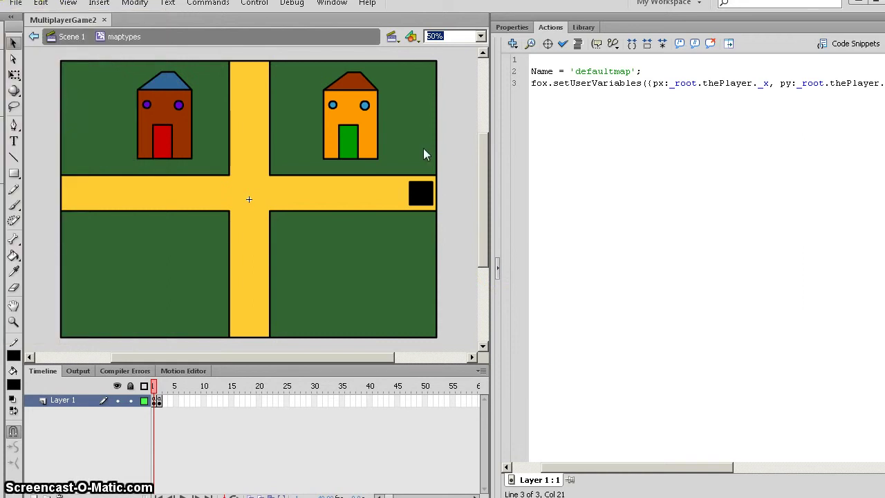
click(407, 165)
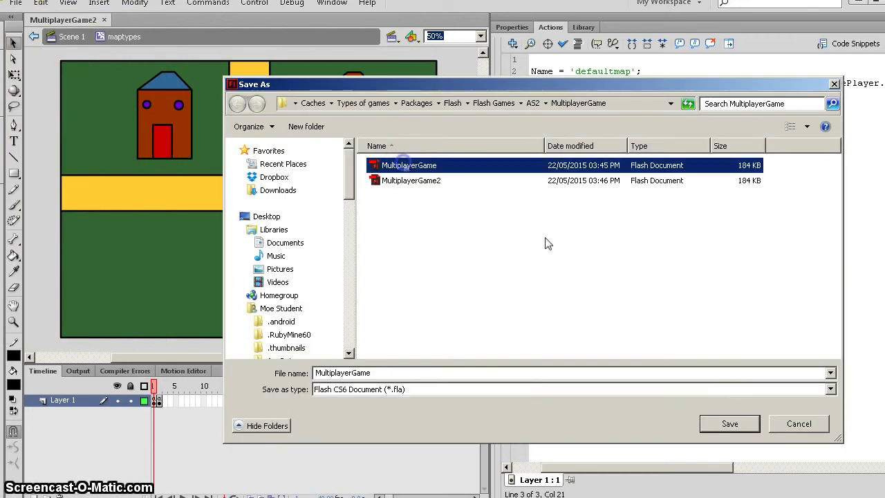
click(726, 426)
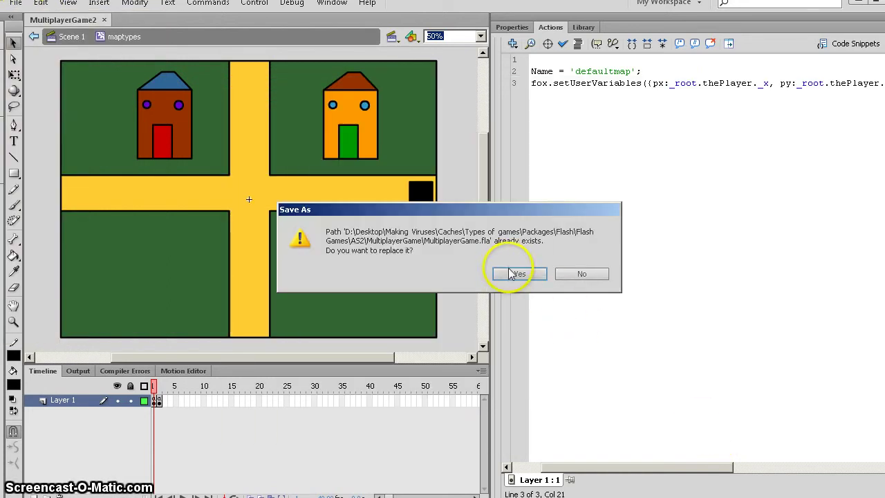
click(517, 273)
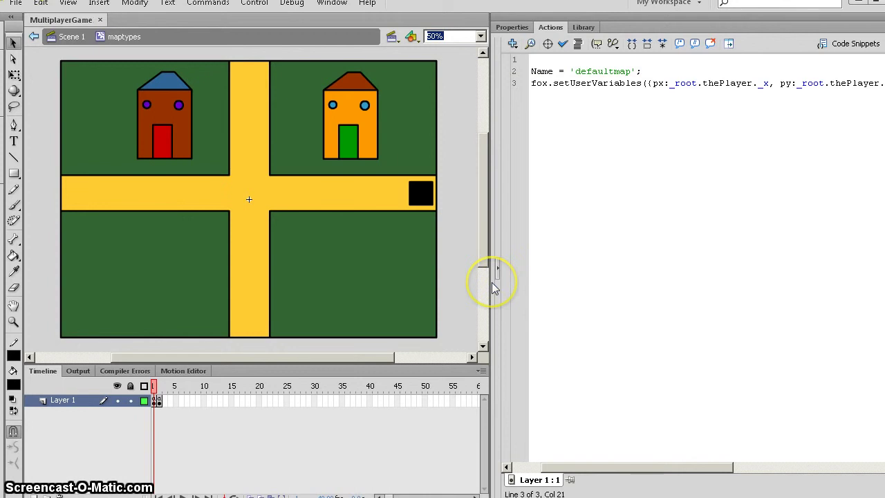
click(419, 195)
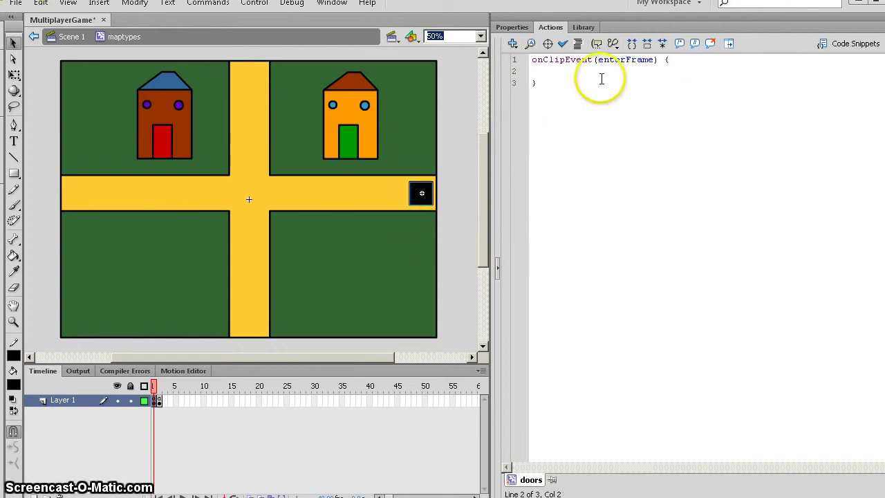
Write 'if(_root.thePlayer.hitTest(this) == true) {' with a '_root.' line inside the enterFrame handler.
click(580, 73)
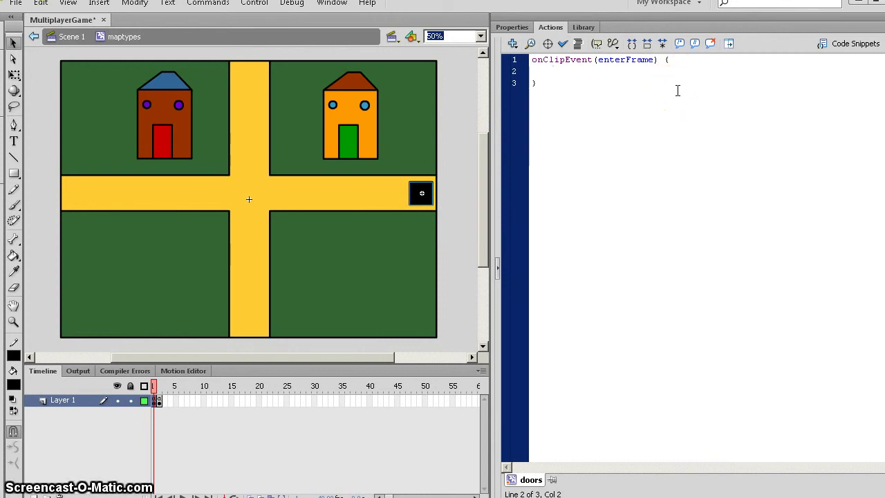
click(804, 66)
text(f()
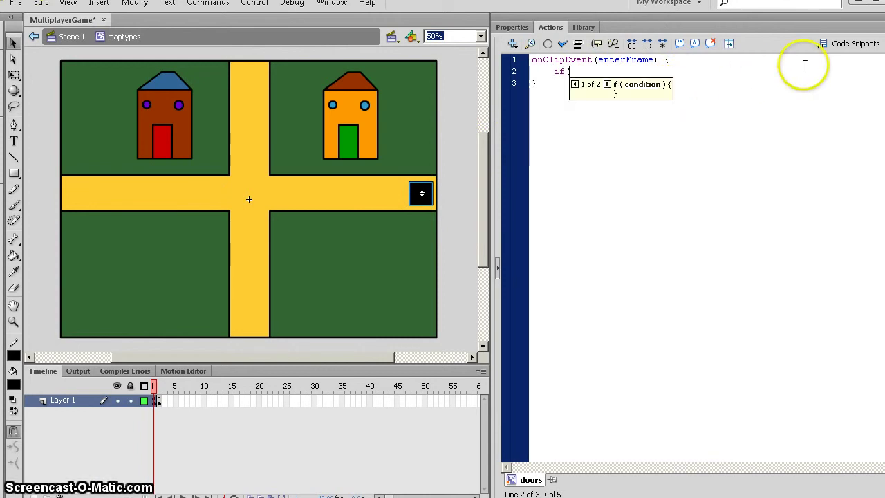
text(root.theF)
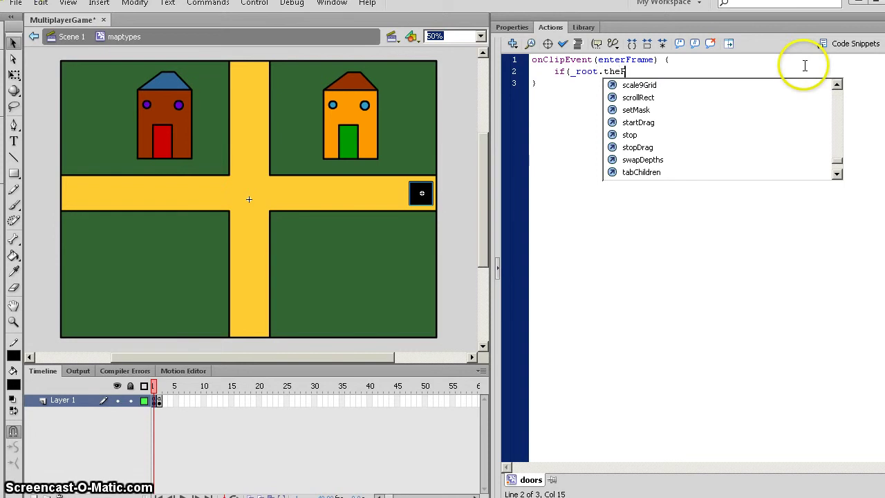
text(r.)
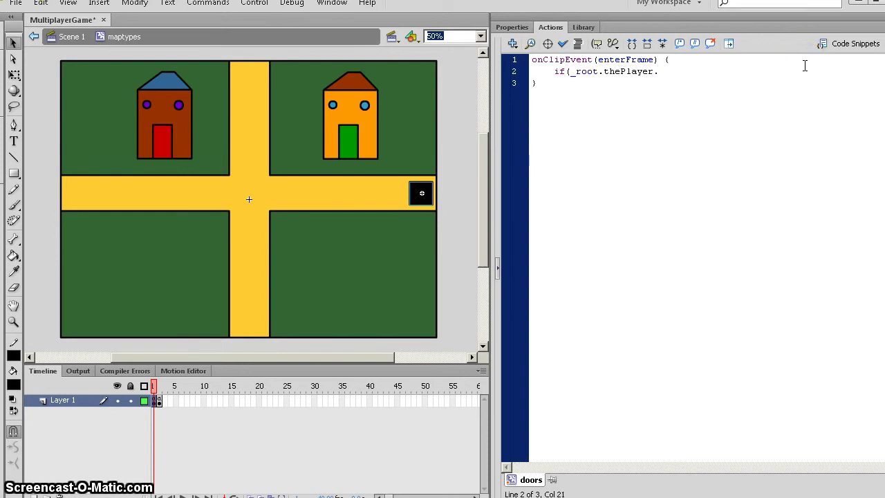
text(hitTest)
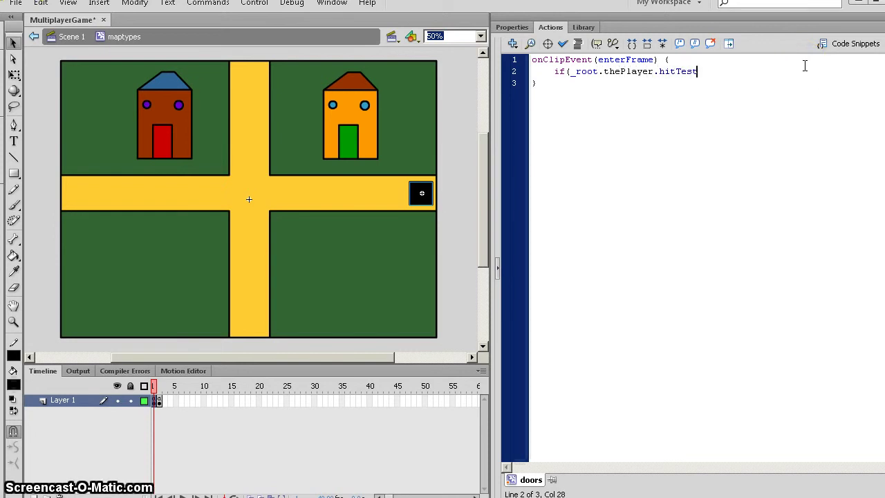
text((this) ==)
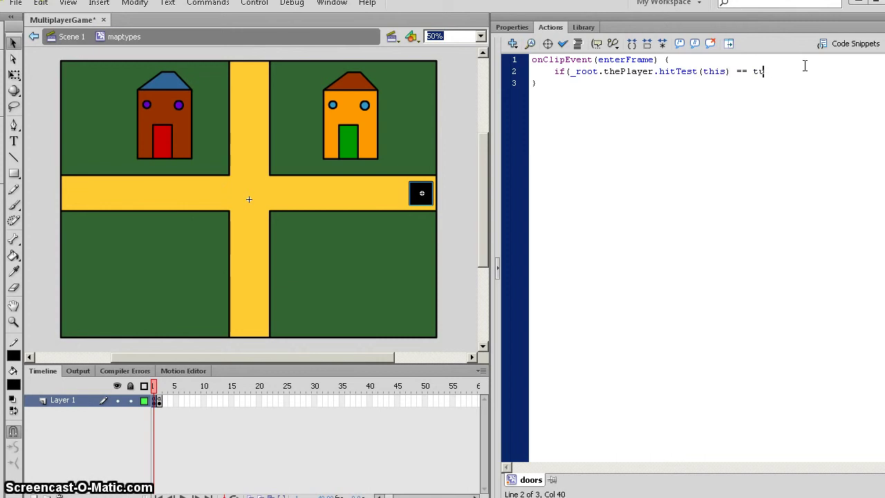
text(tr)
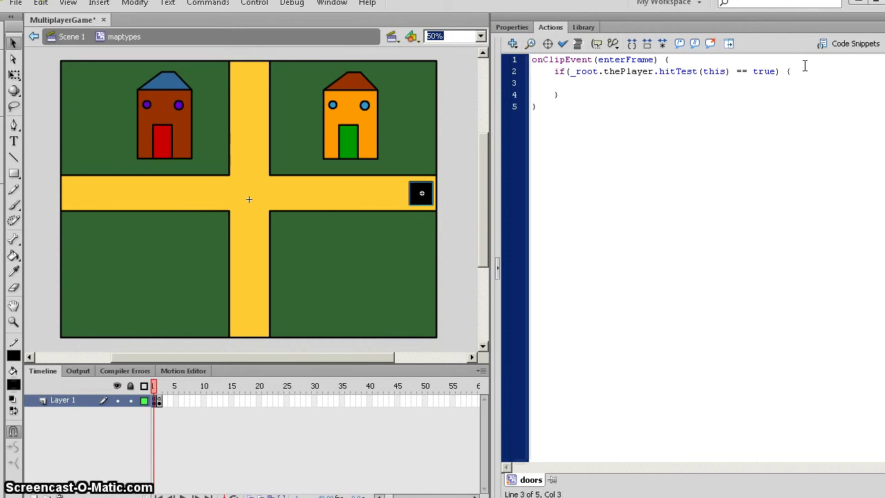
click(683, 158)
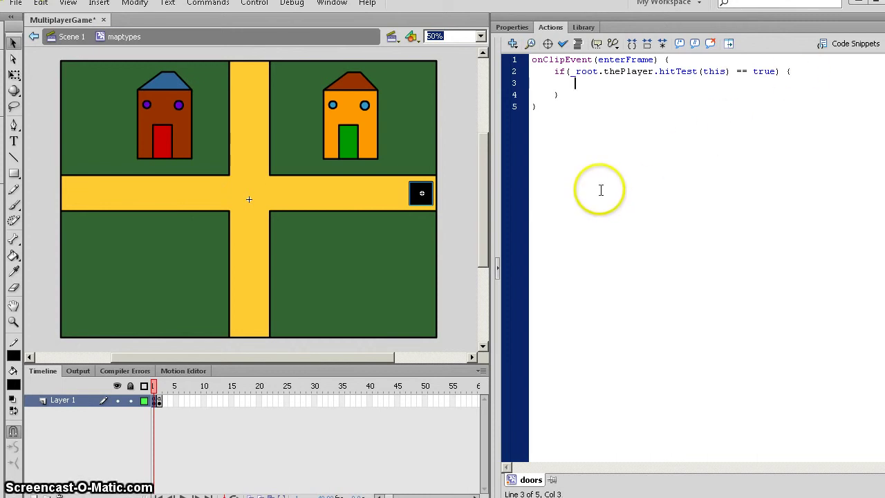
click(418, 195)
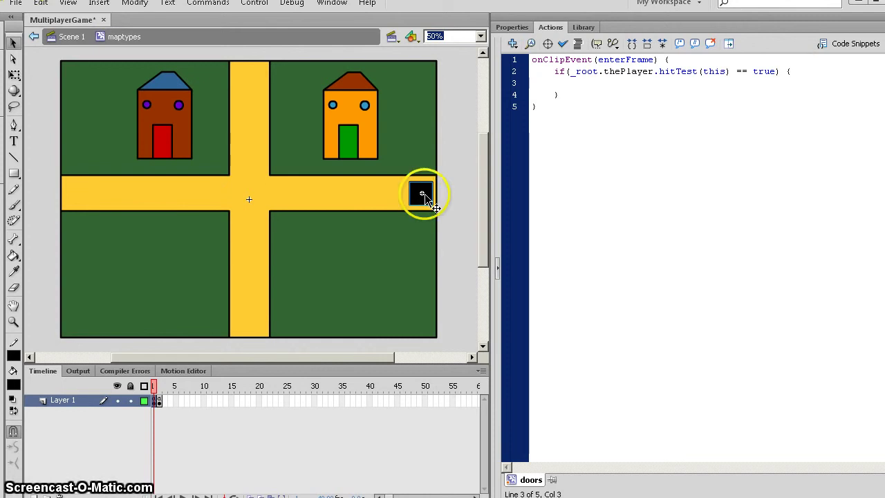
click(589, 82)
text(_root)
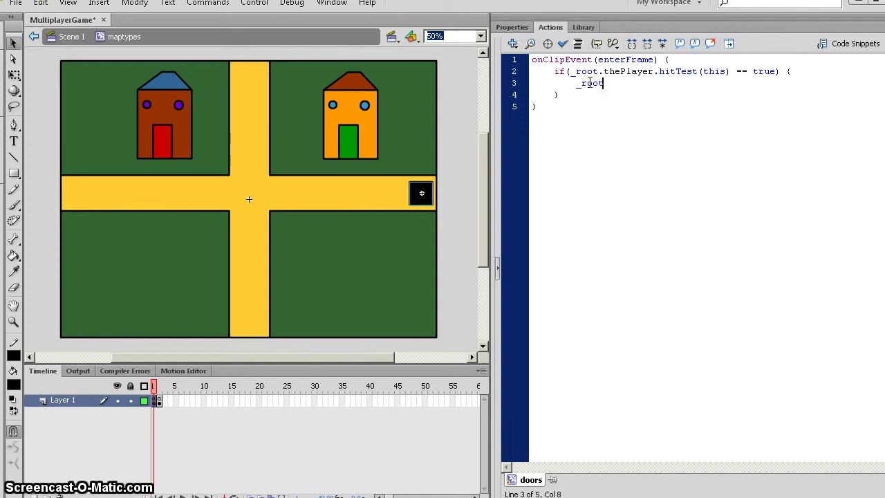
text(.)
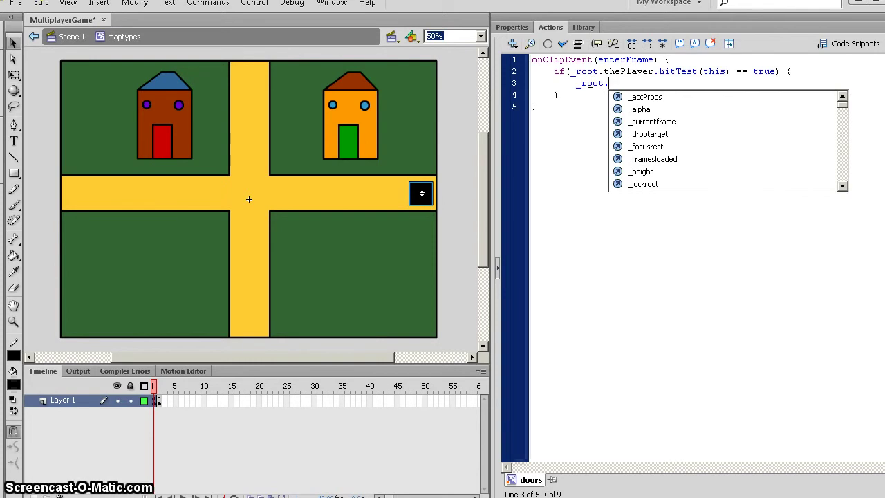
click(557, 150)
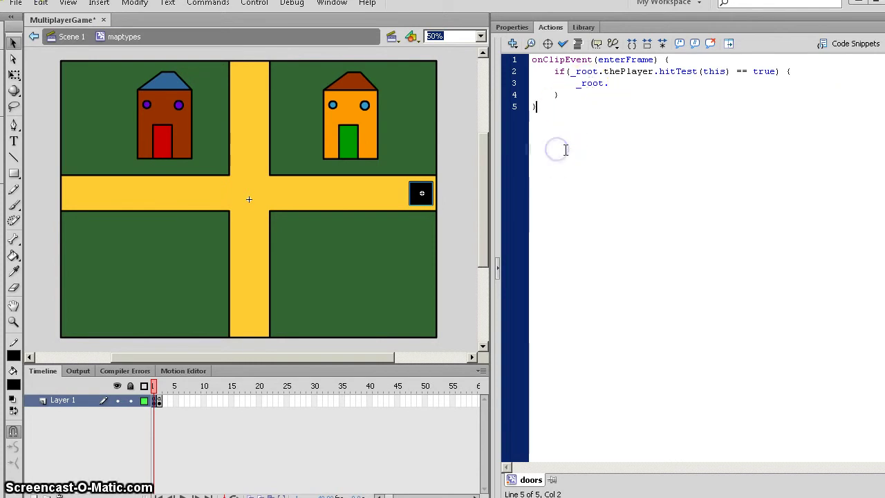
Cut the hit-test code off the doors box and begin typing its instance name in Properties.
drag(575, 174, 443, 17)
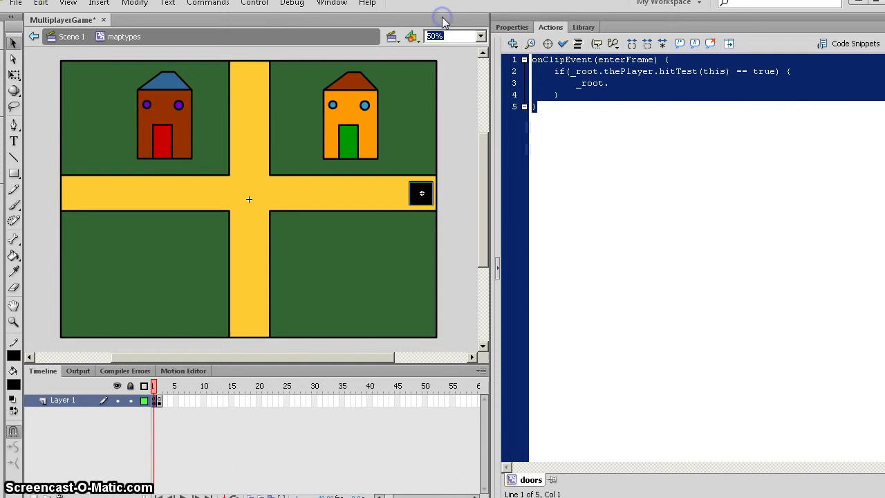
key(Delete)
click(415, 135)
click(426, 202)
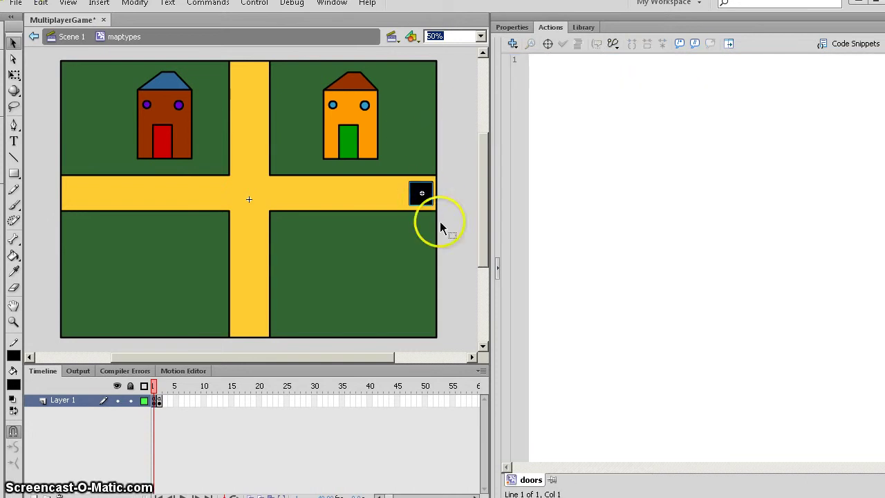
click(513, 27)
click(564, 46)
text(door)
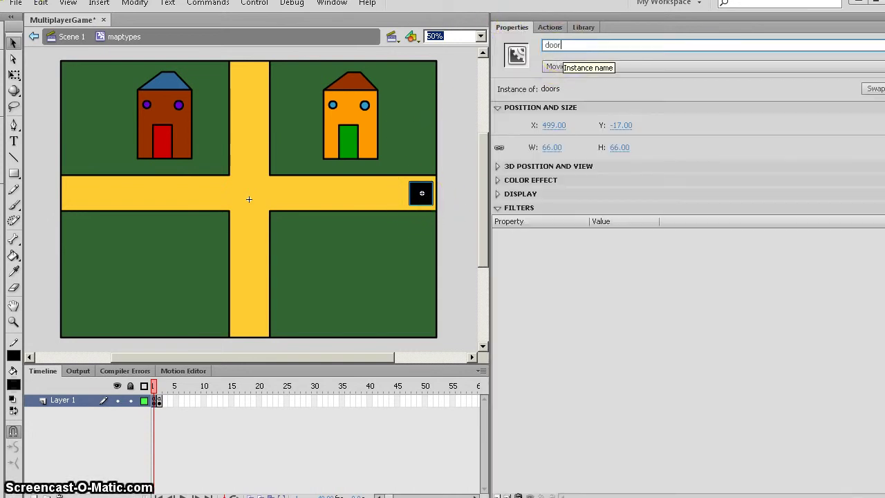
Finish the instance name 'doors' and widen the editor on the maptypes frame script.
text(s)
click(550, 27)
click(456, 137)
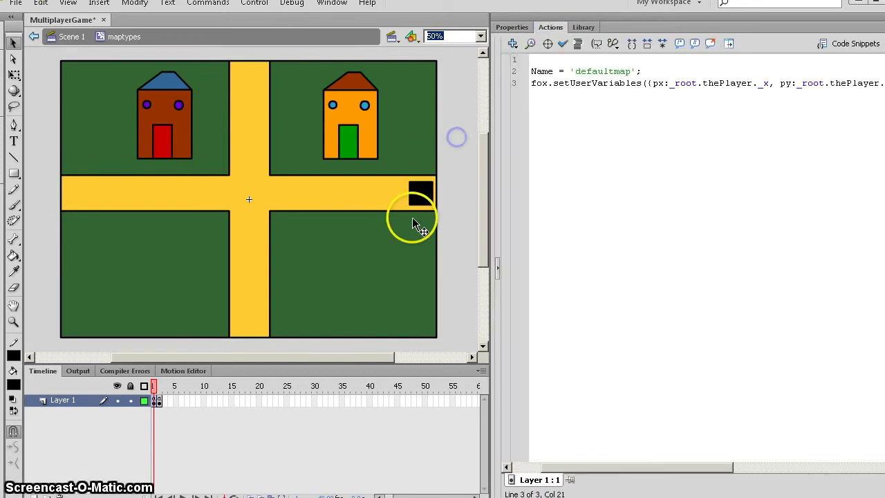
drag(492, 114, 263, 129)
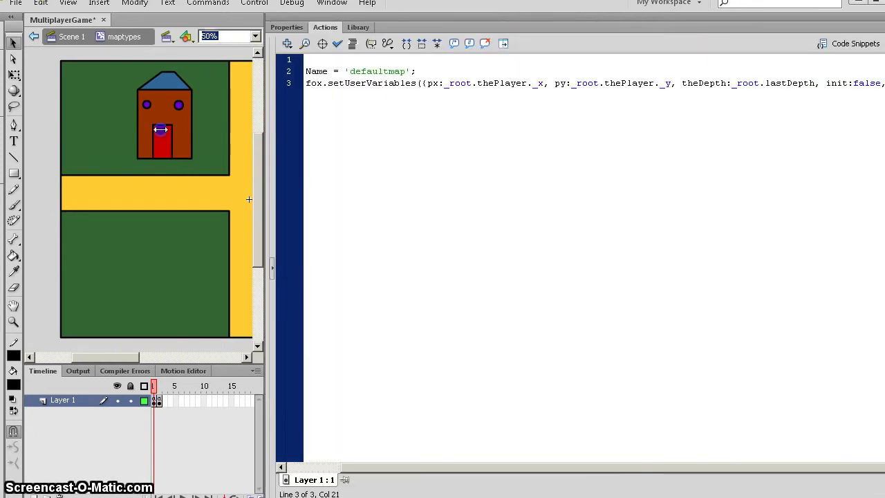
drag(161, 129, 159, 125)
click(251, 154)
drag(261, 468, 204, 457)
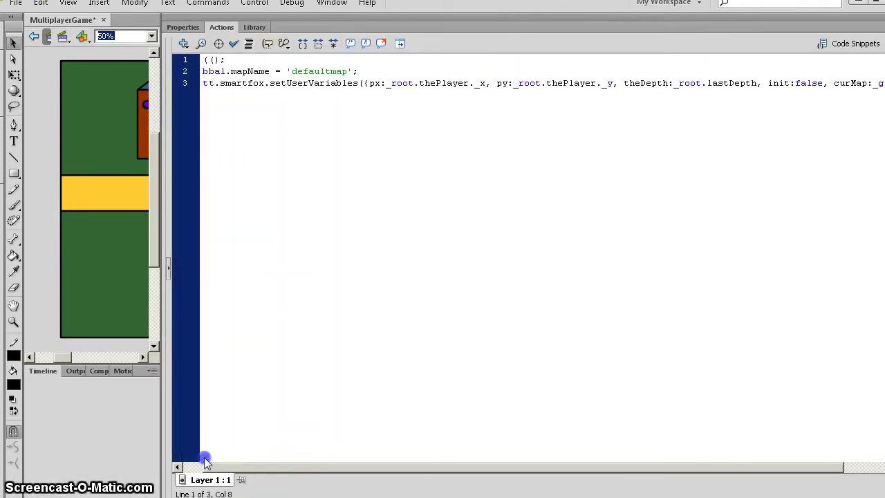
Paste the hit-test code after line 3 with the header changed to 'doors.onEnterFrame = function()'.
click(377, 83)
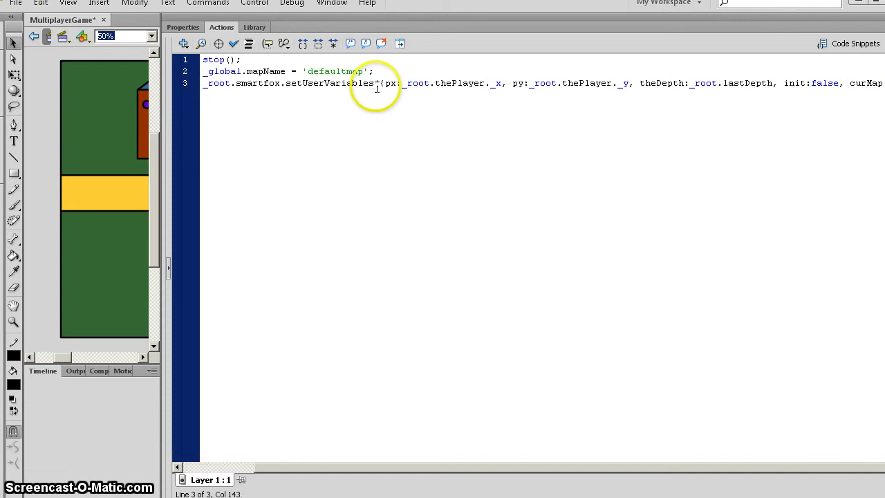
key(Return)
text(onClipEvent(enterFrame) { 	if(_root.thePlayer.hitTest(this) == true) { 		_root. 	} })
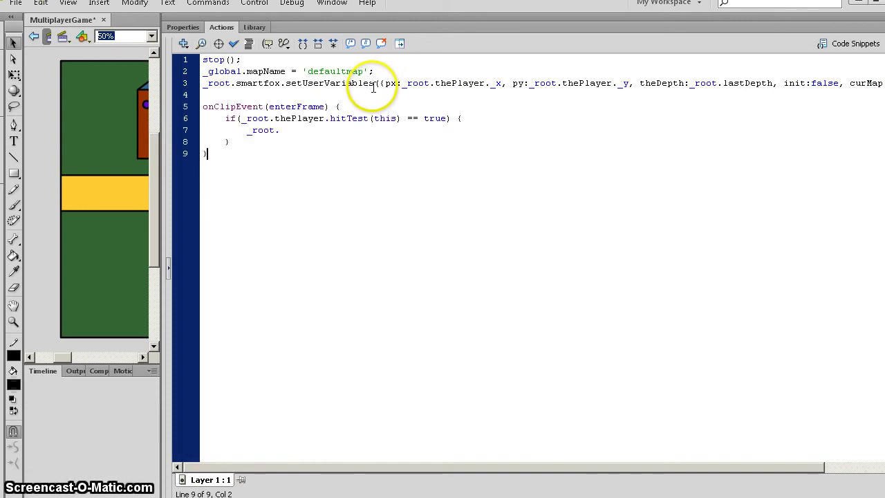
mouse_move(200, 105)
mouse_down()
mouse_move(310, 118)
mouse_move(335, 107)
mouse_up()
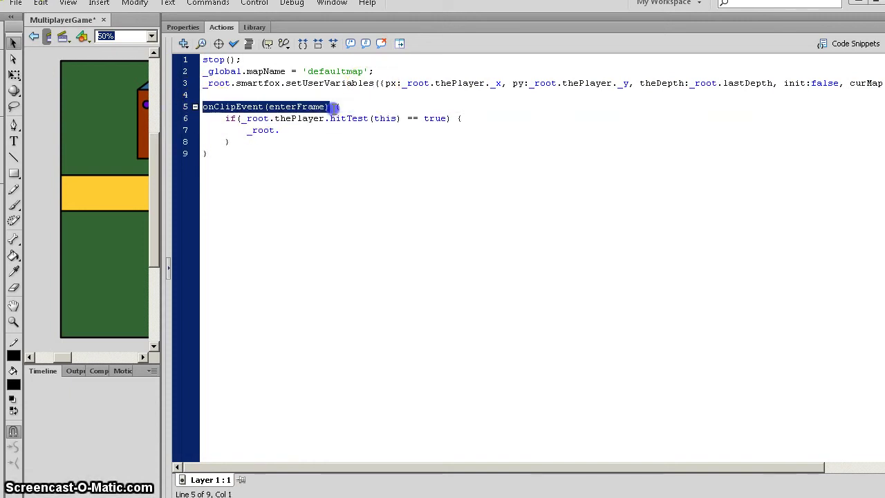
text(_)
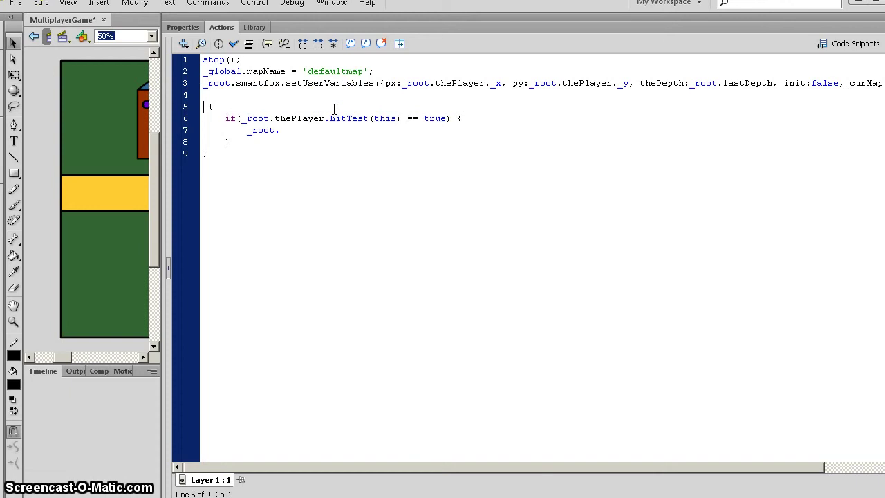
text(ors.o )
text( ()
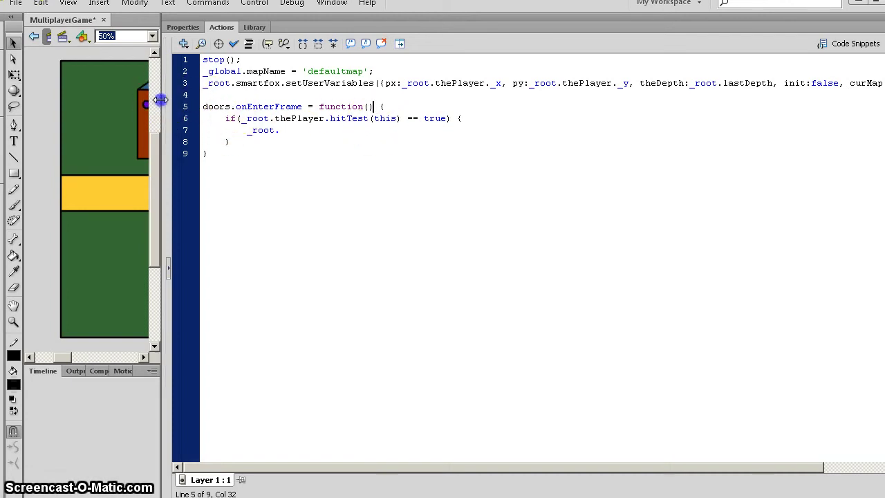
drag(168, 107, 254, 108)
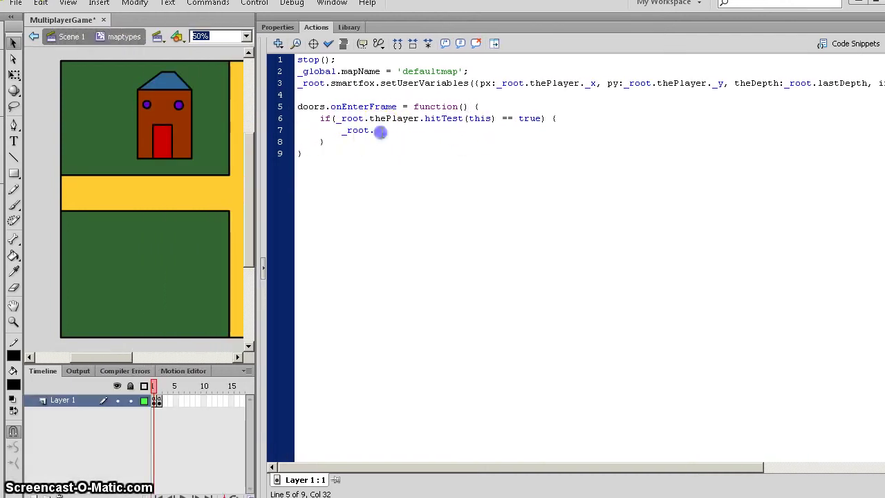
Make the hit-test body call 'this._parent.gotoAndStop(2);'.
drag(375, 131, 344, 131)
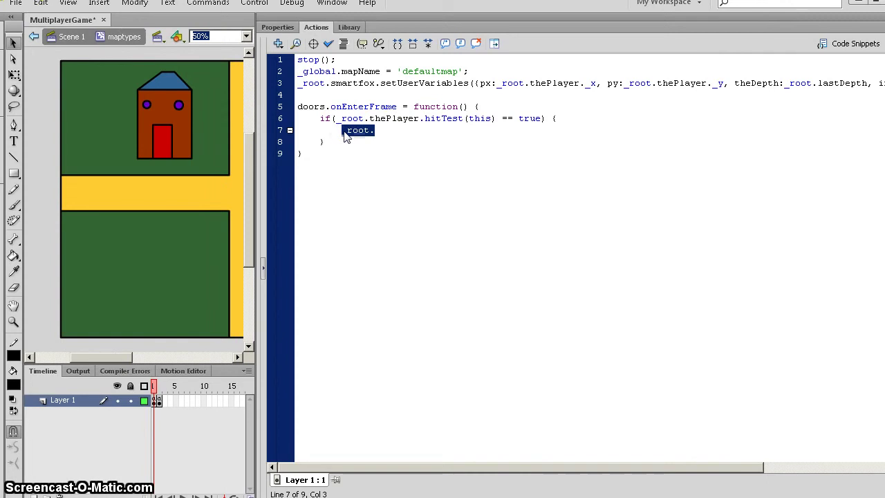
text(gotoA)
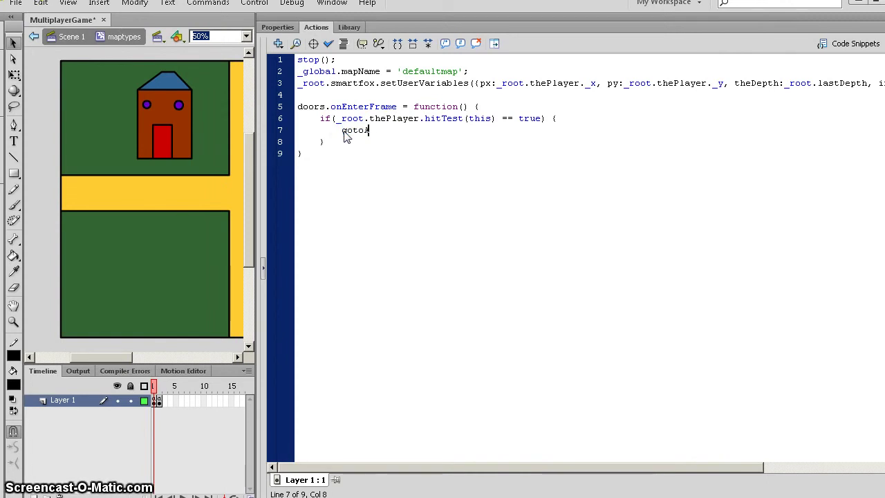
text(ndStop)
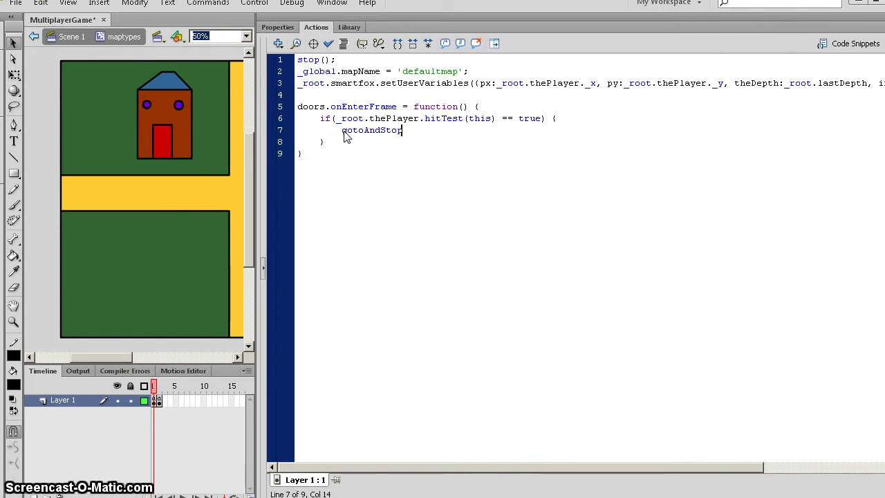
text((2)
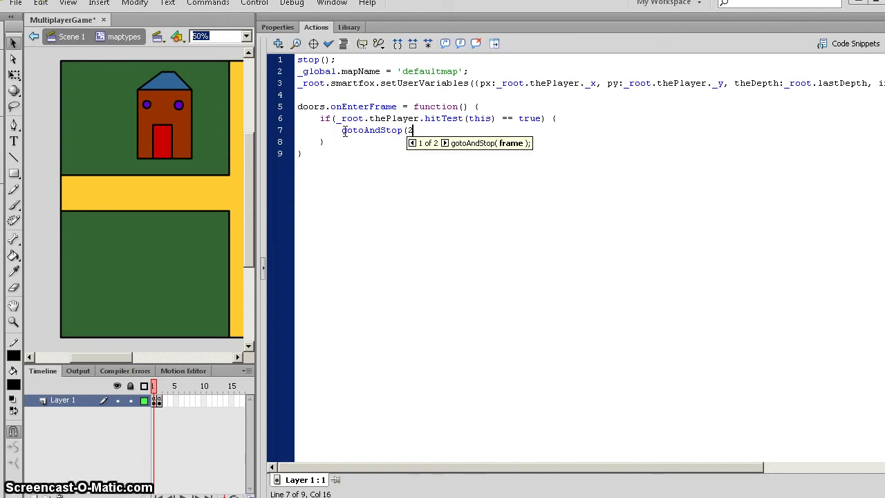
text();)
click(342, 131)
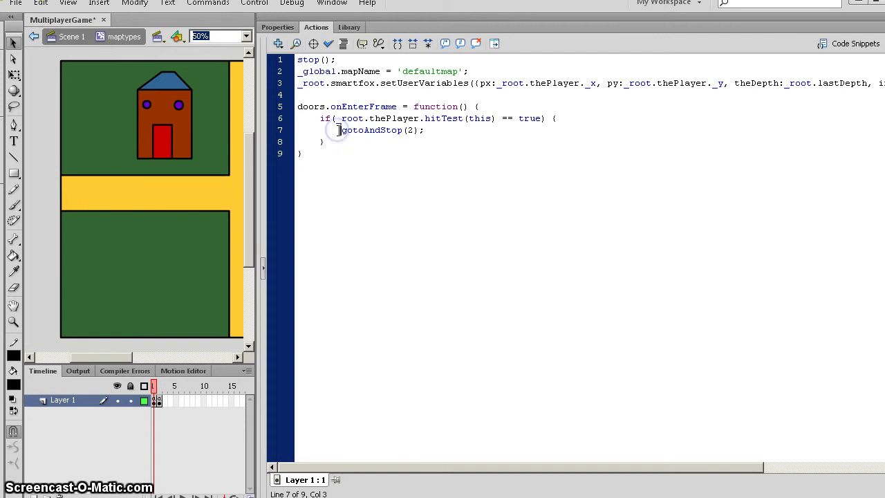
text(this)
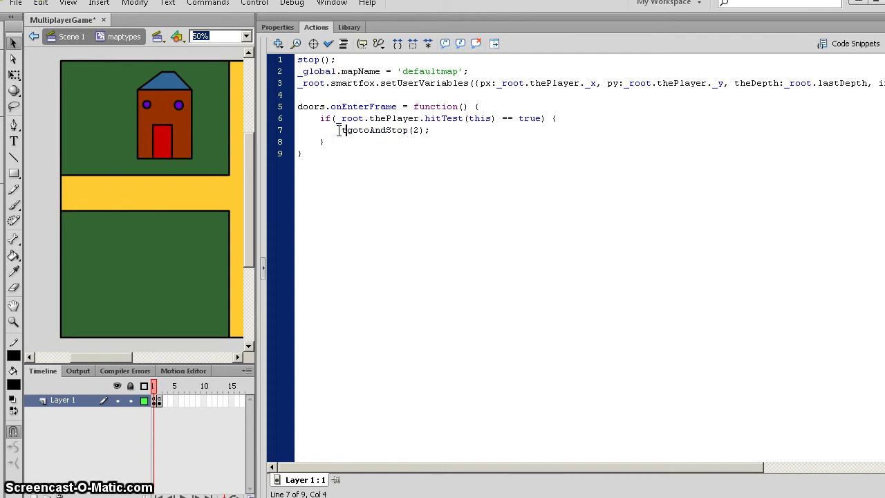
text(.)
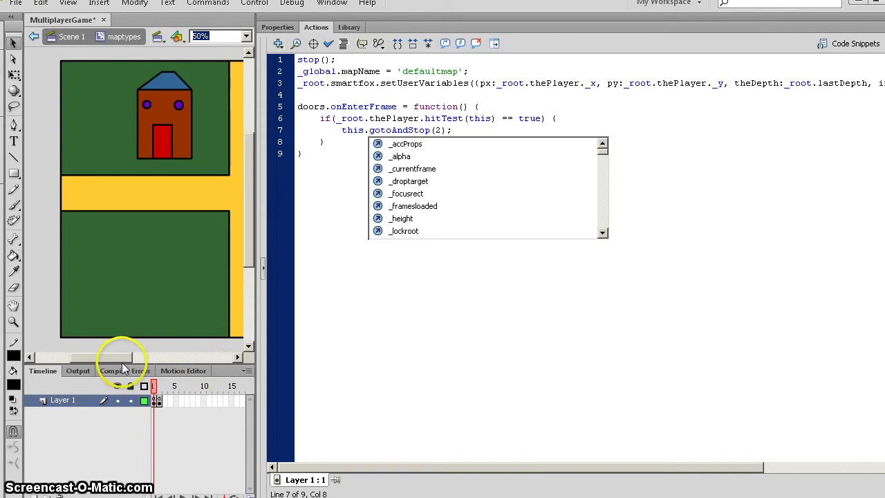
mouse_move(122, 357)
mouse_down()
mouse_move(173, 361)
mouse_move(118, 361)
mouse_move(127, 368)
mouse_up()
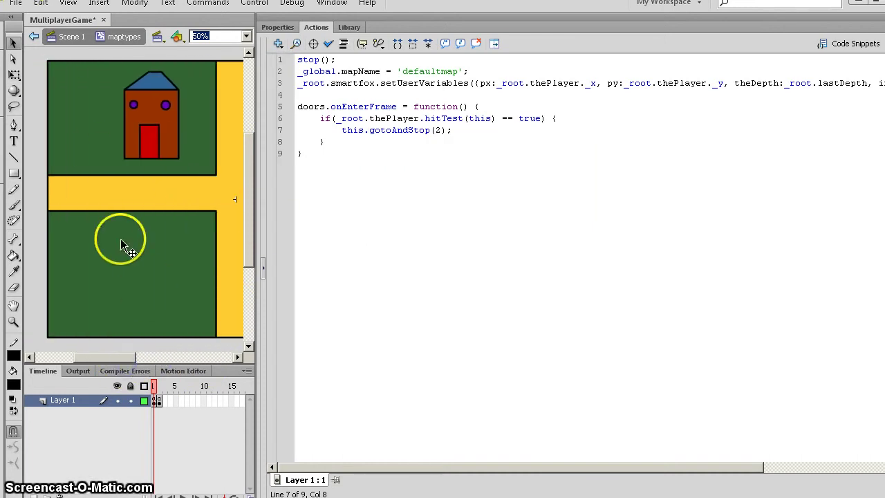
click(363, 131)
text(.)
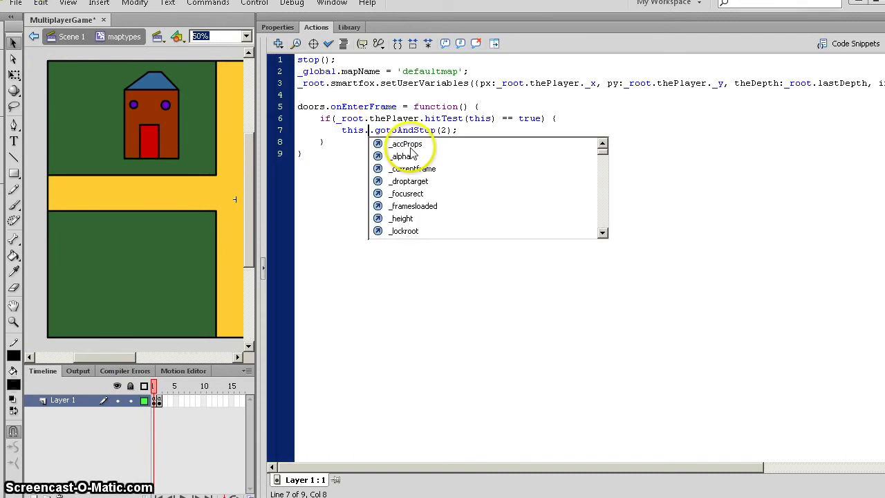
text(_pa)
key(Return)
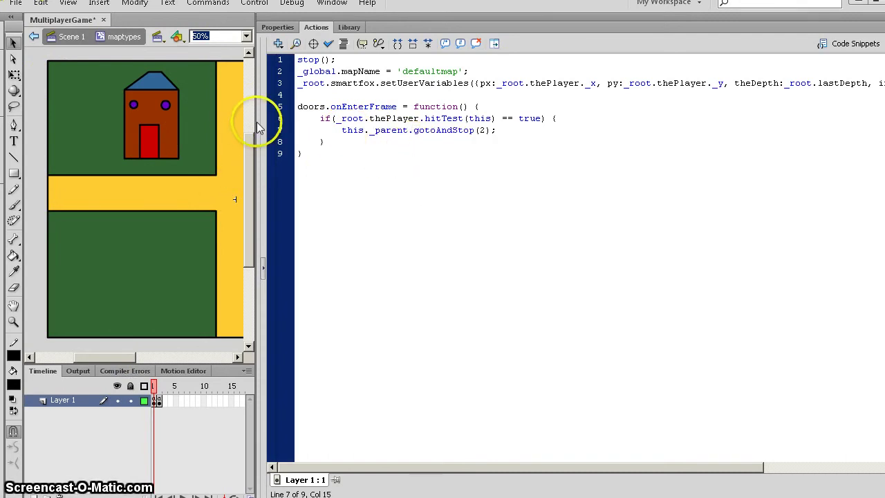
drag(256, 124, 503, 128)
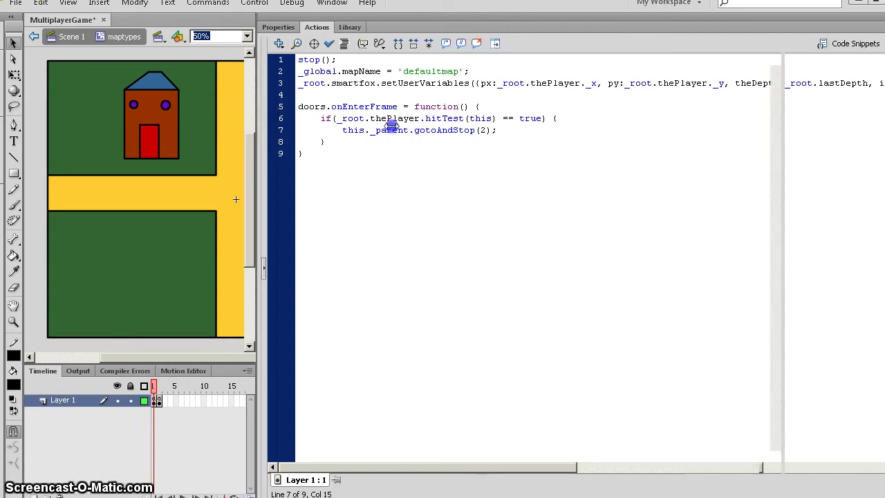
Save the document and launch a test run, checking the game server is running.
click(15, 3)
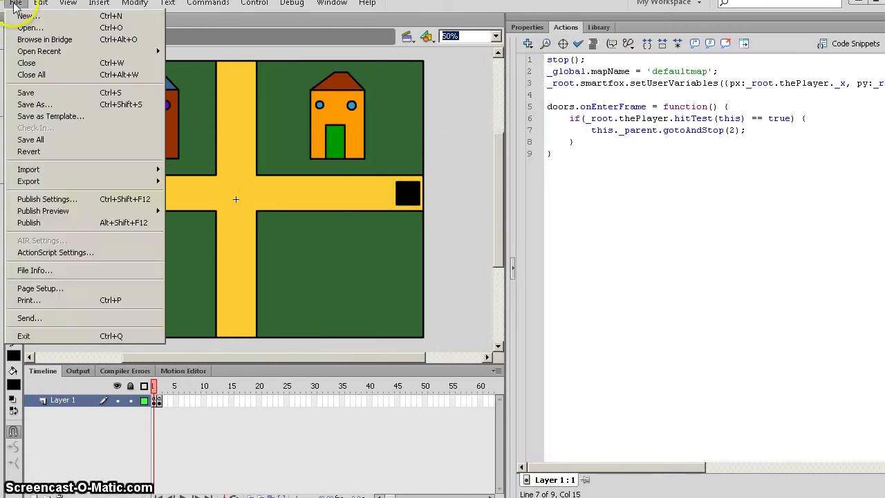
click(53, 97)
key(ctrl+Return)
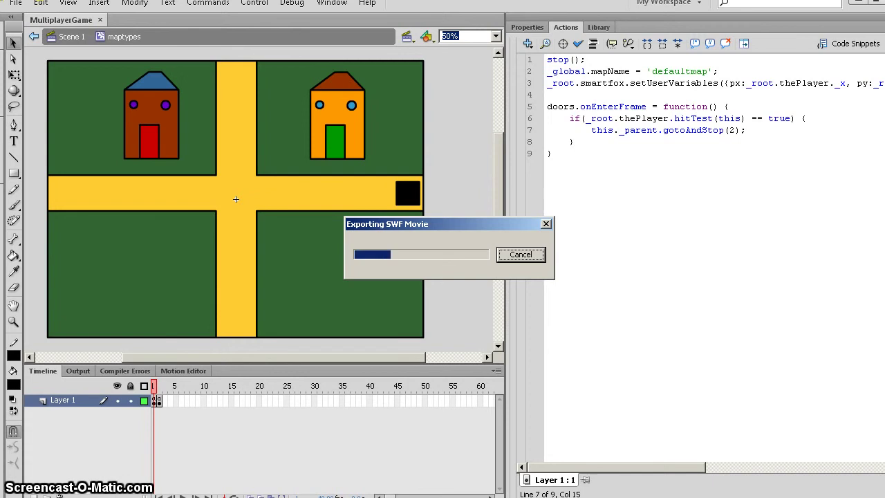
click(267, 198)
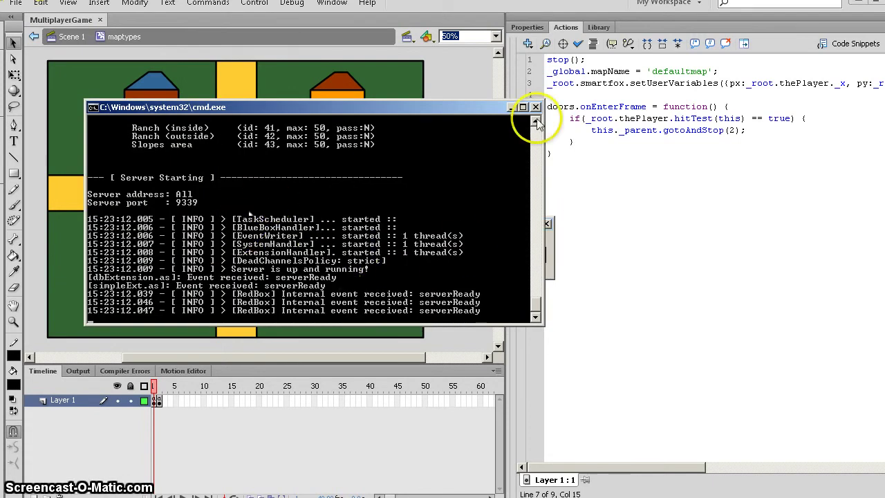
click(480, 24)
key(ctrl+Return)
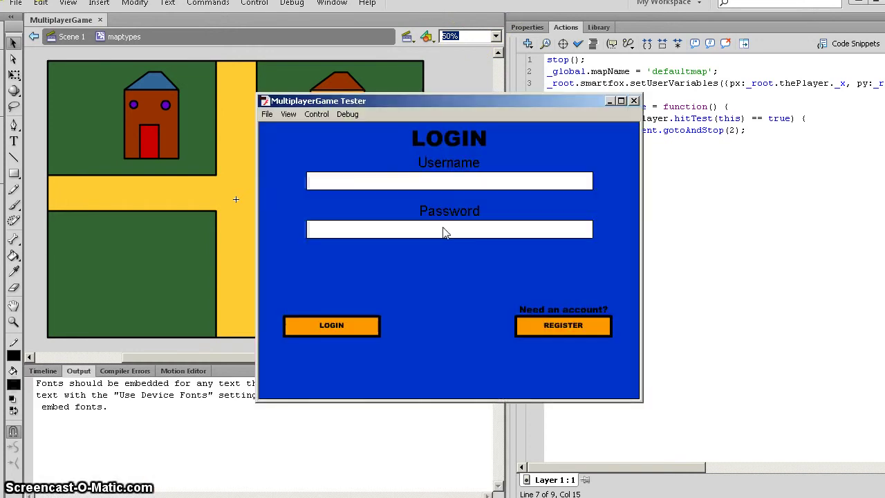
Log in, connect to 127.0.0.1 and enter The Hall, then close the tester.
click(461, 178)
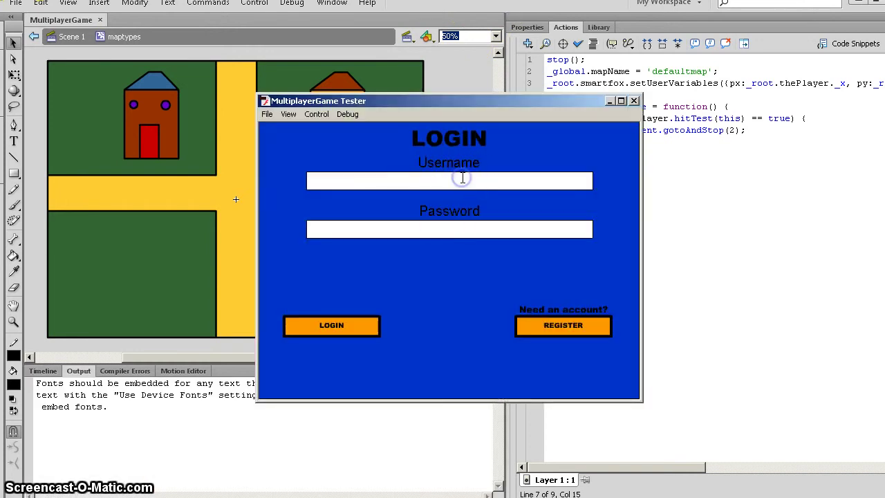
text(Bob)
click(467, 221)
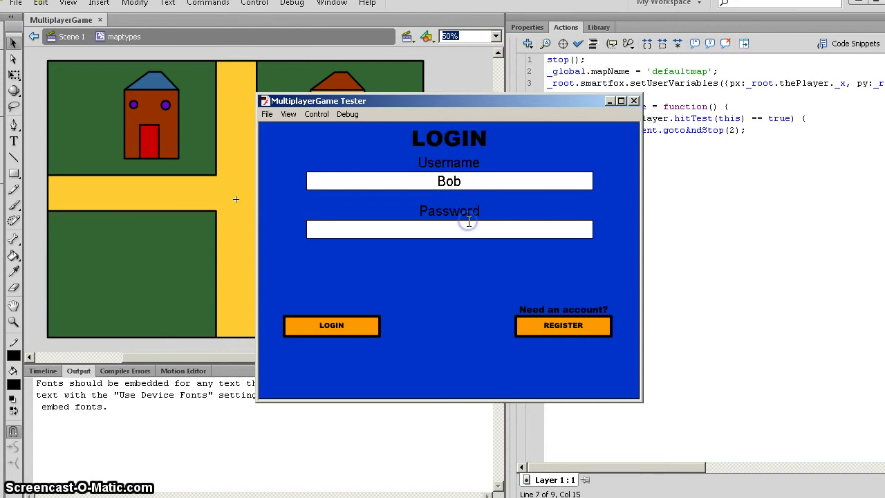
text(b)
click(369, 328)
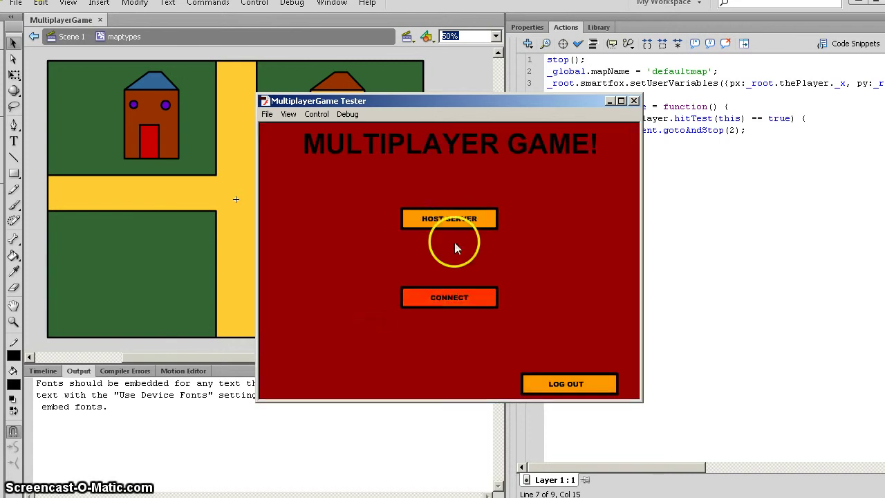
click(455, 228)
text(127.)
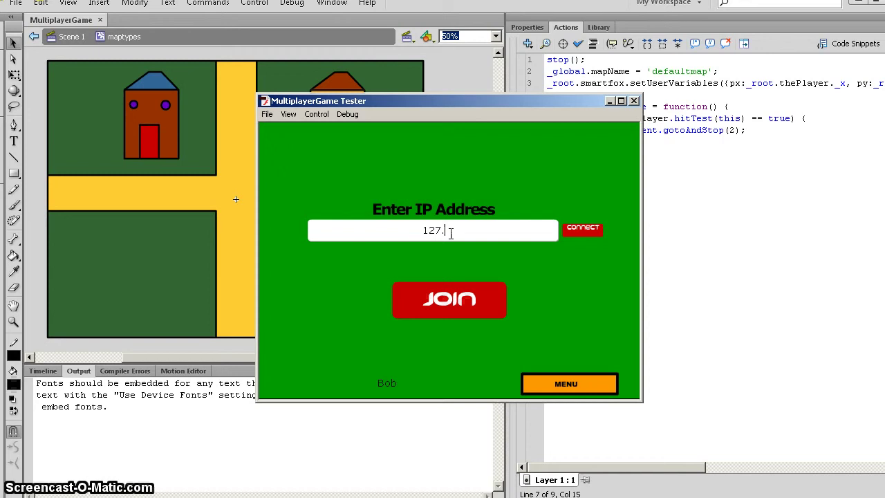
text(0.0.1)
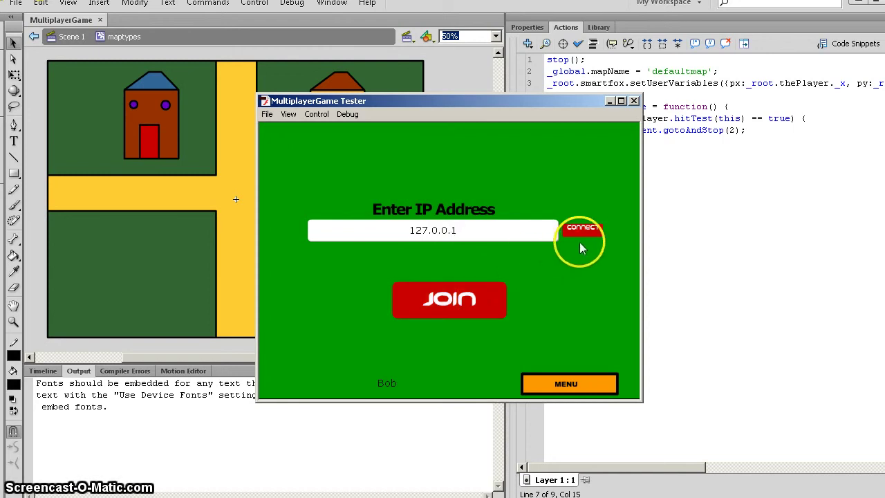
click(457, 292)
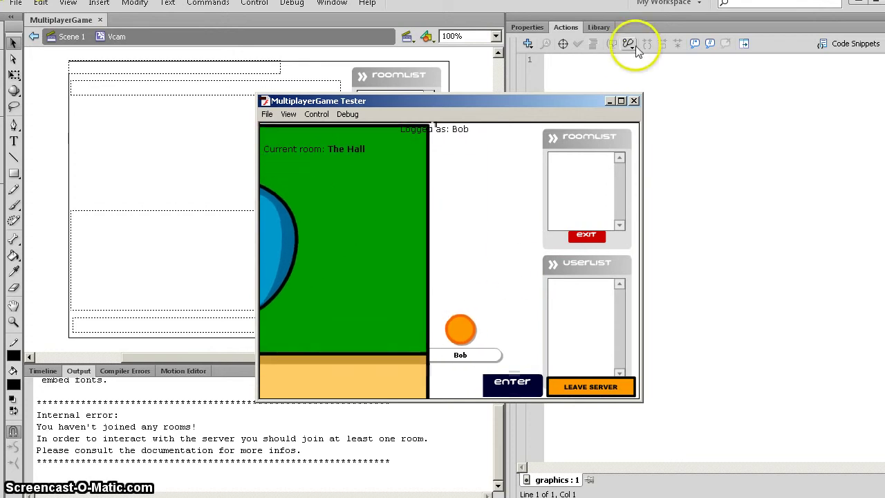
click(633, 101)
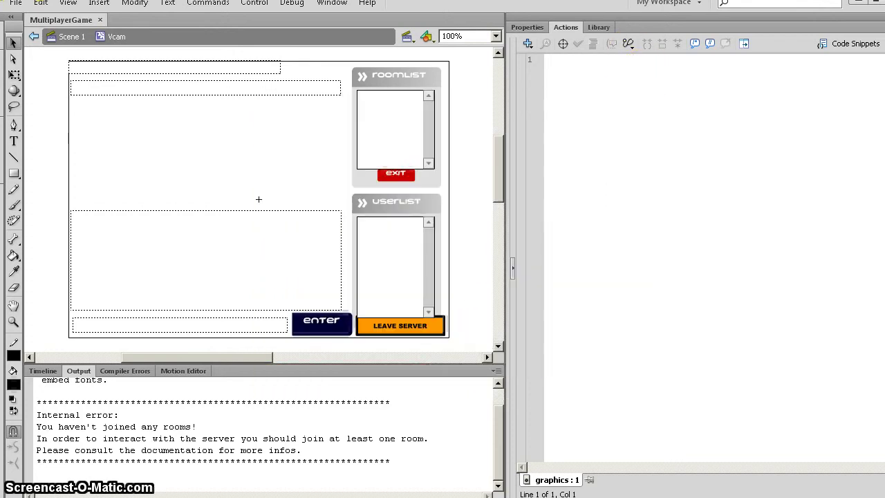
Return from Vcam to the main scene and inspect the map and avatar clips.
click(63, 38)
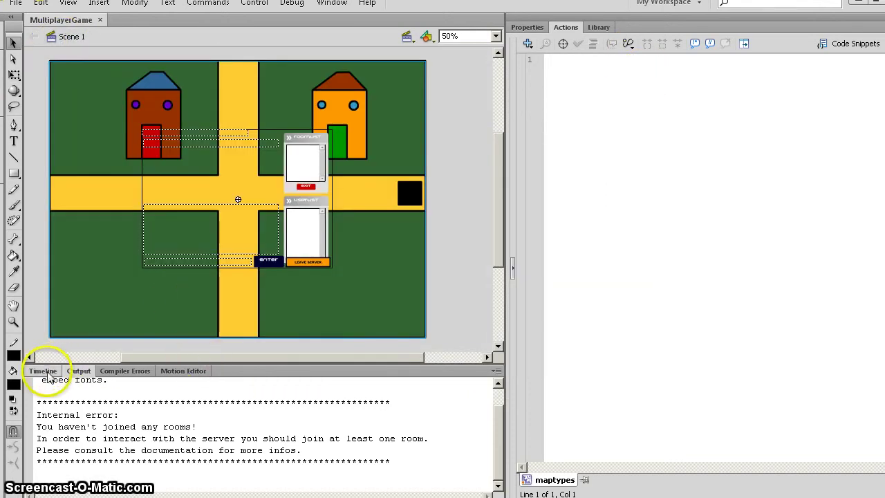
click(43, 371)
click(66, 112)
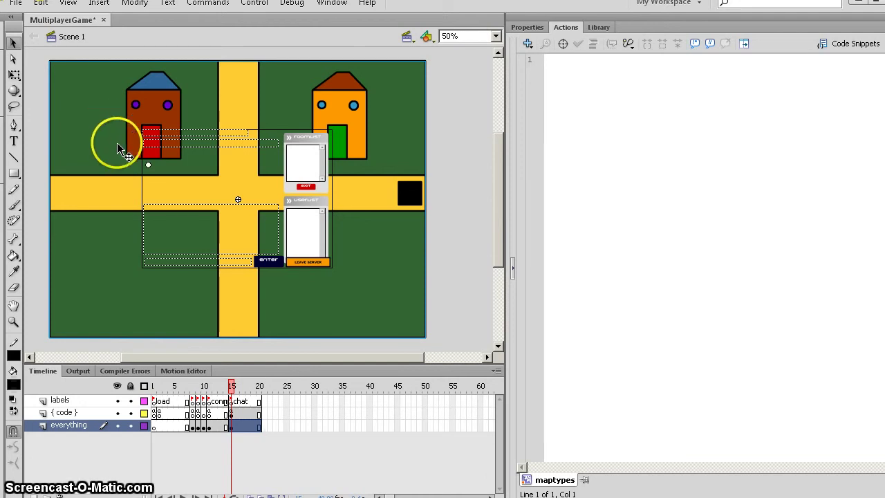
click(148, 166)
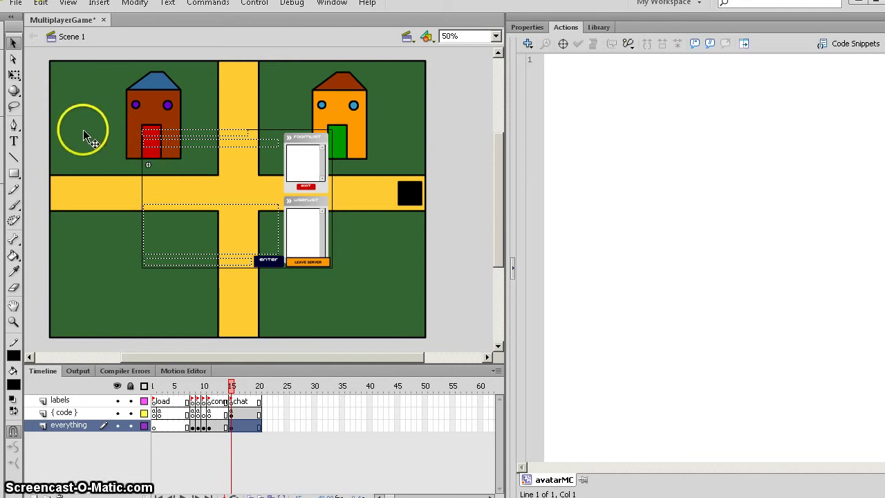
click(40, 128)
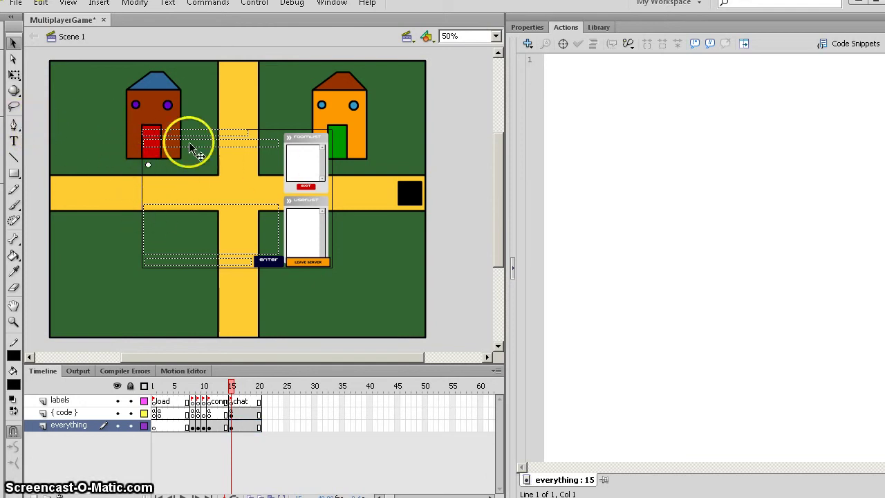
Send the map symbol behind everything else and test the movie again.
click(96, 144)
click(135, 3)
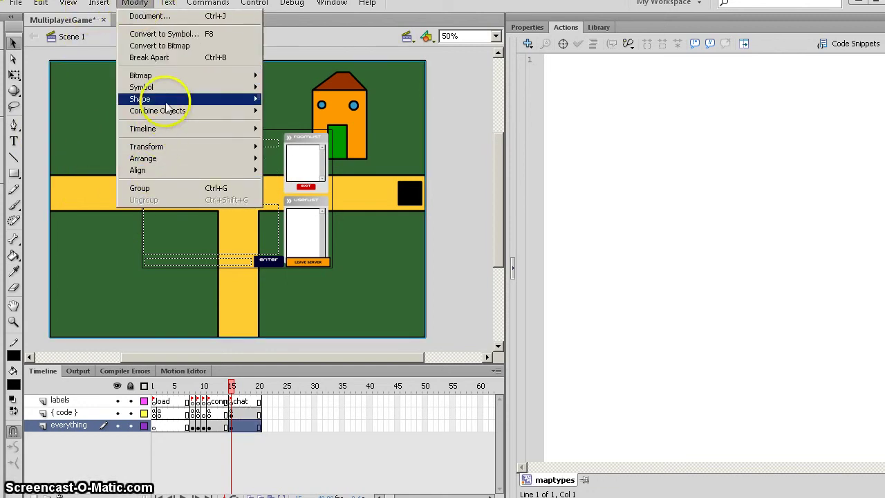
mouse_move(143, 158)
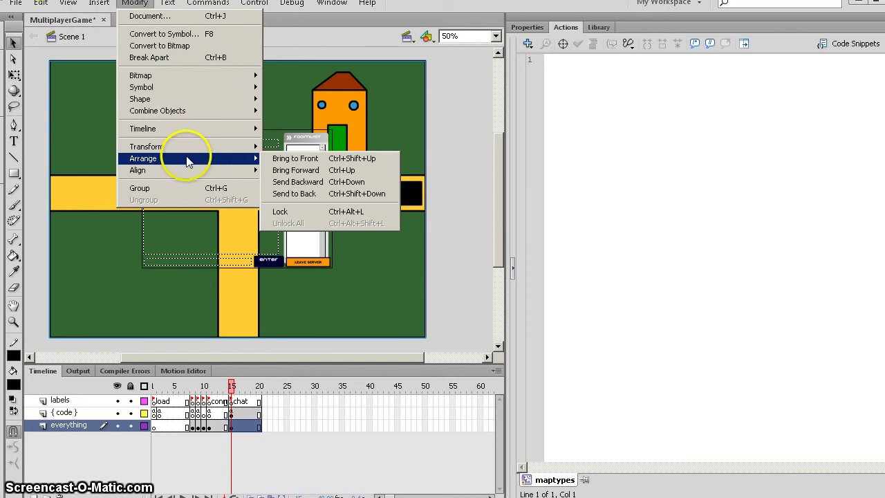
click(298, 195)
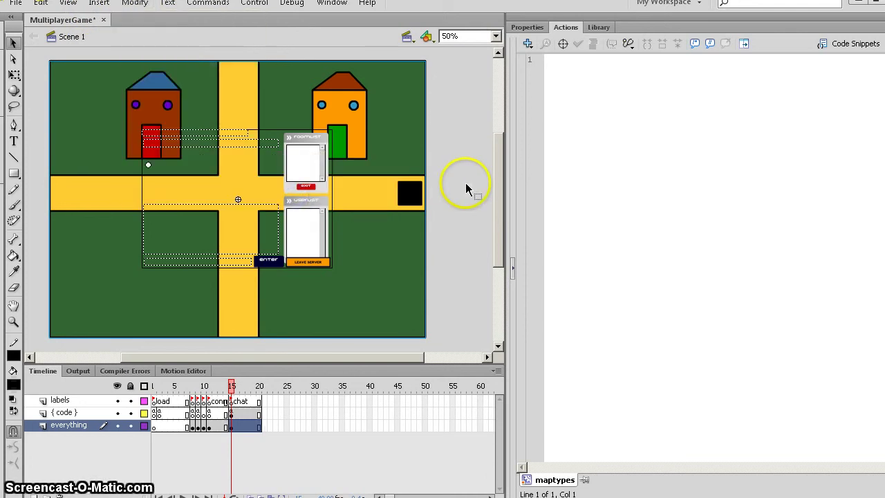
key(ctrl+Return)
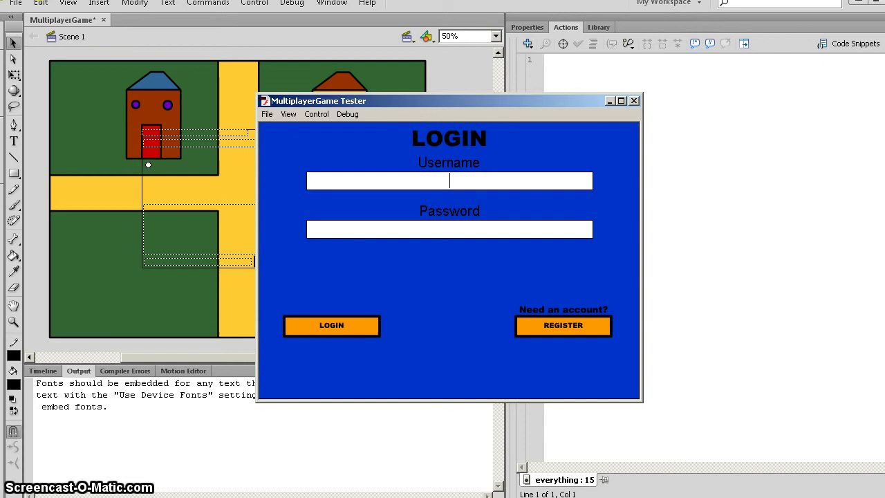
text(Bobbon)
click(446, 231)
drag(474, 182, 446, 181)
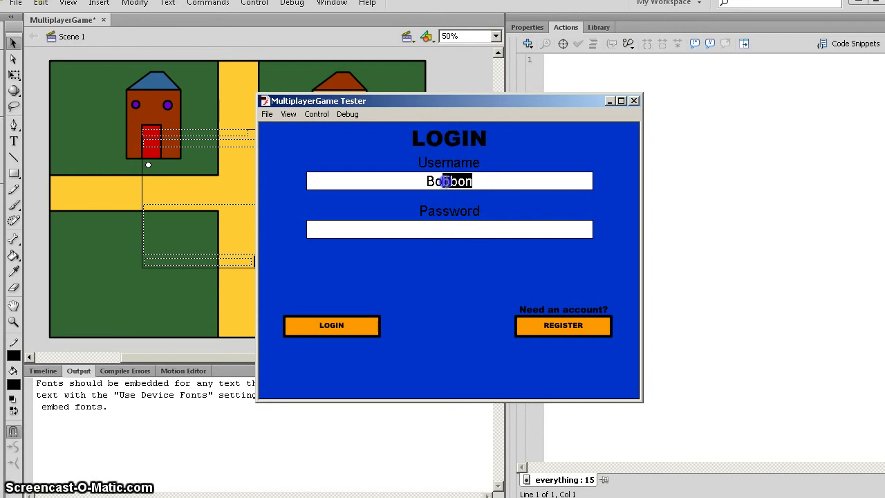
key(BackSpace)
click(442, 223)
text(bob)
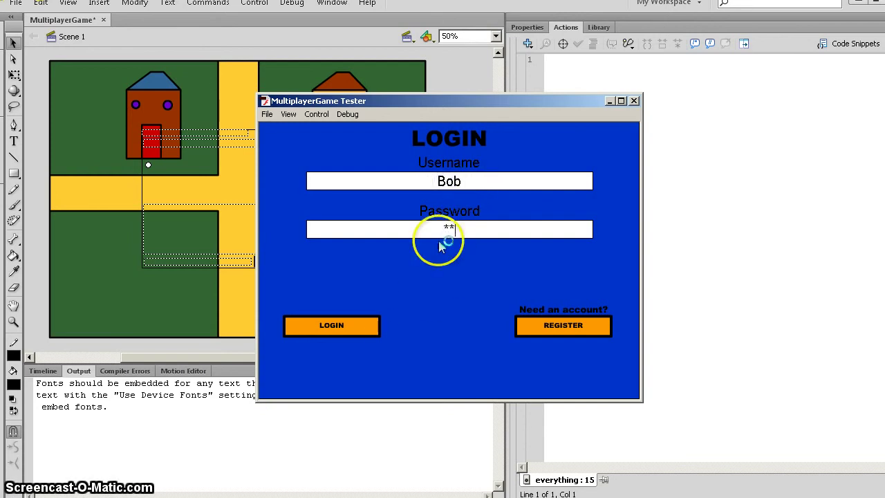
click(358, 326)
Connect to the local server at 127.0.0.1 and join the game room.
key(Caps_Lock)
click(450, 210)
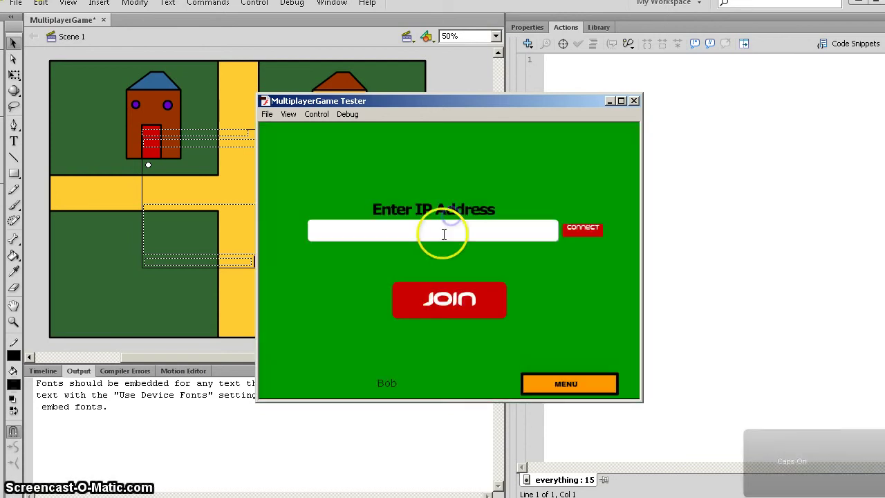
text(127.0)
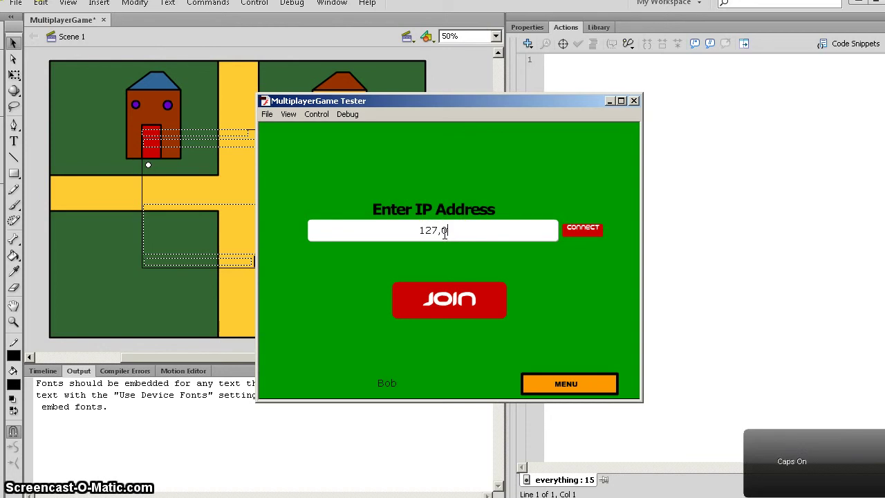
text(1)
click(568, 232)
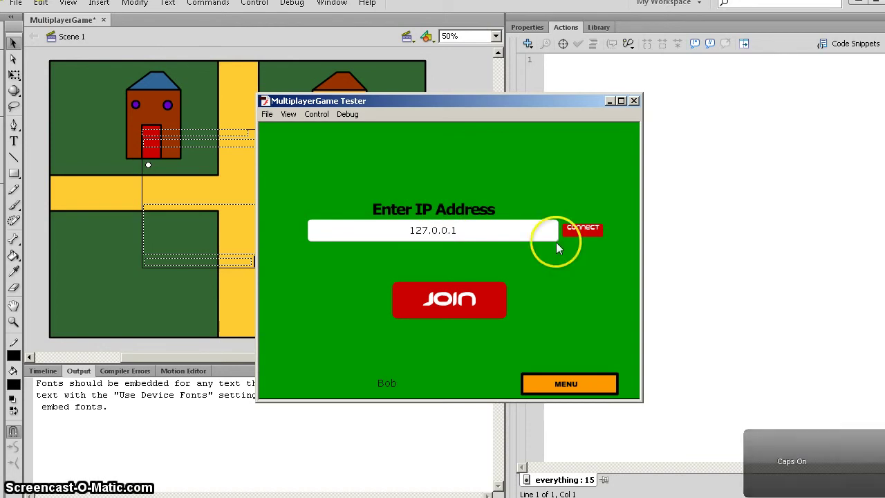
click(499, 296)
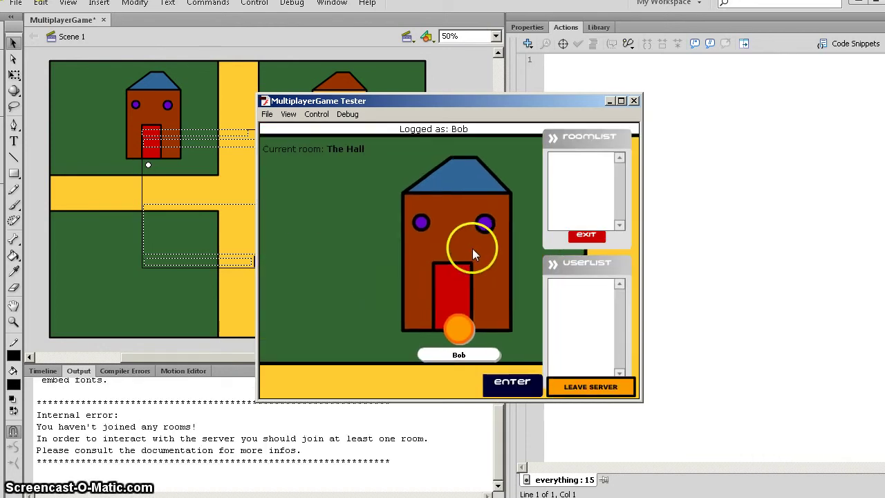
Walk Bob right through the door into the farm area, then close the tester.
key(Right)
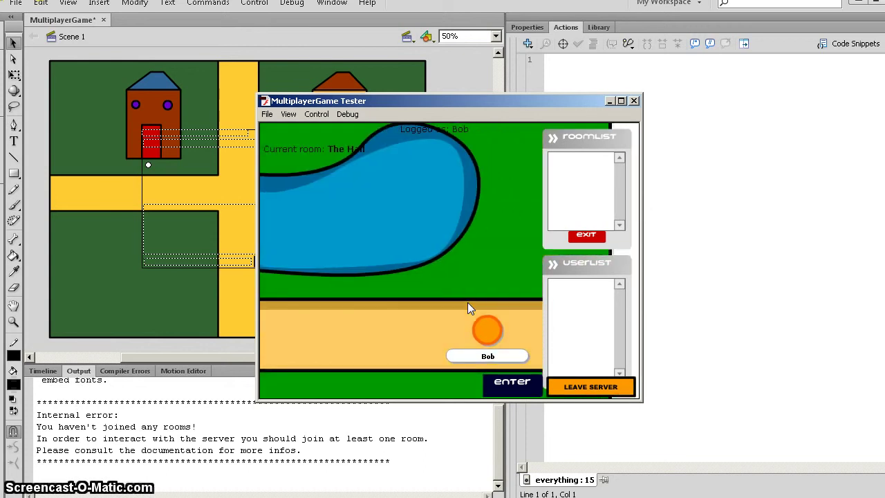
click(510, 299)
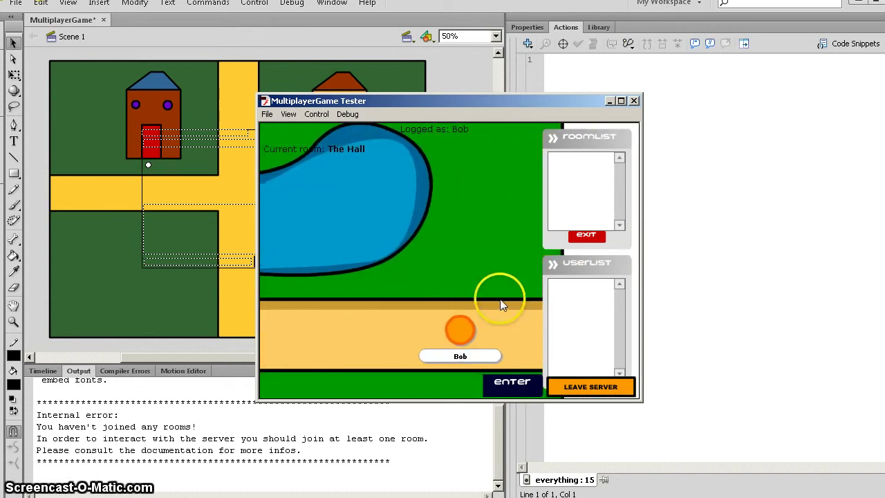
click(634, 101)
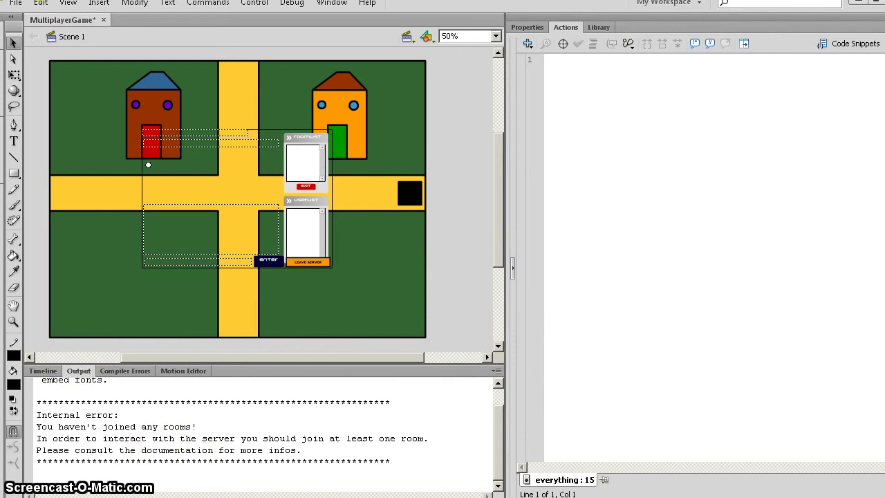
Inside maptypes, change the doors handler event from onEnterFrame to onRelease.
click(406, 196)
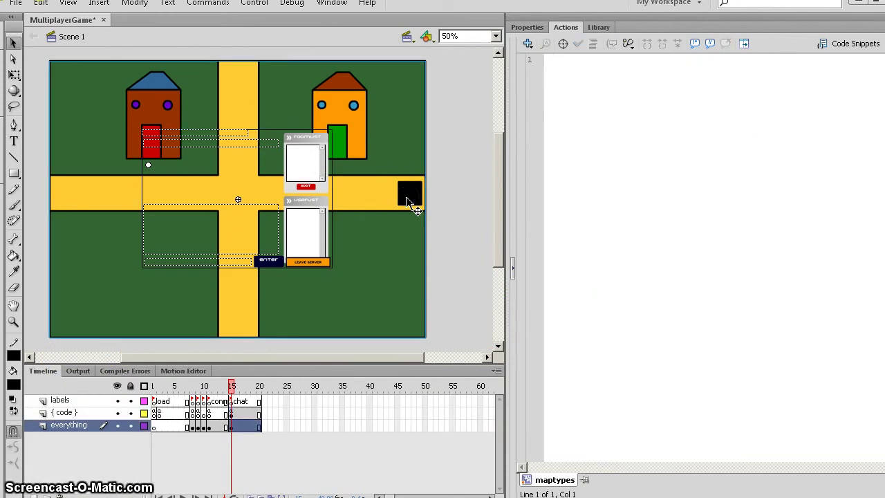
double_click(406, 196)
click(405, 196)
click(433, 190)
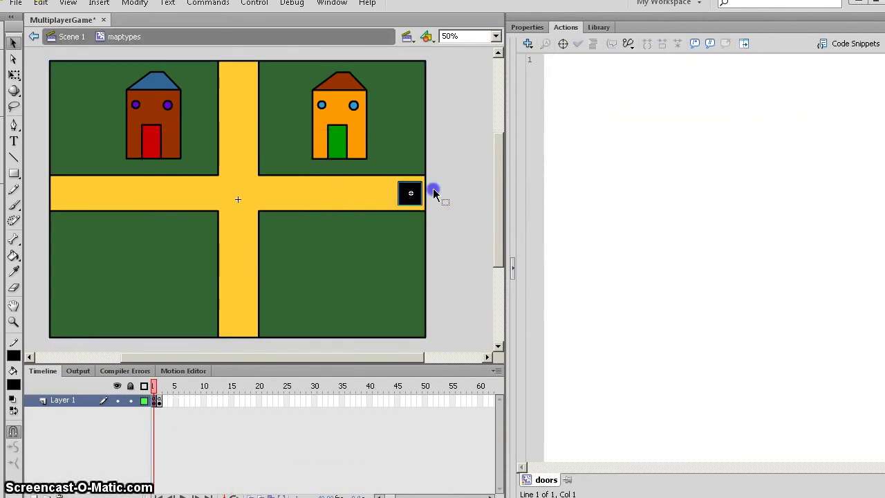
mouse_move(591, 107)
mouse_down()
mouse_move(643, 106)
mouse_move(649, 118)
mouse_up()
text(Re)
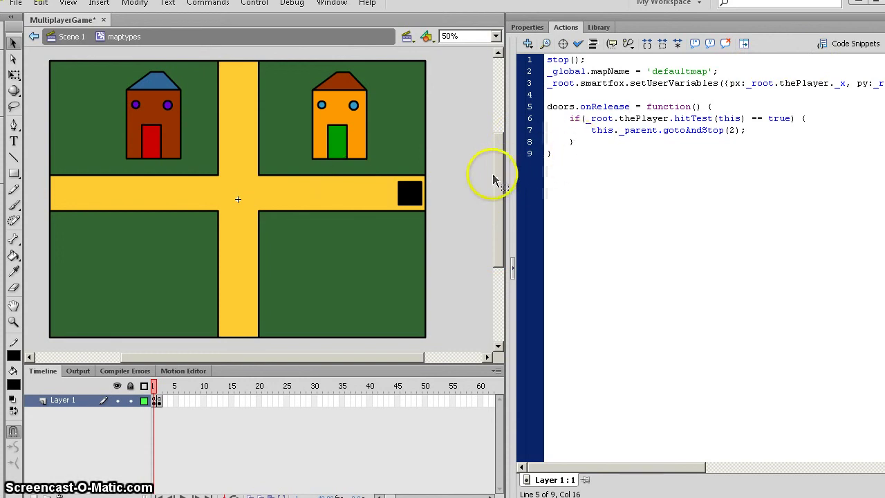
Move the farm frame's door square to the left end of the path.
click(159, 386)
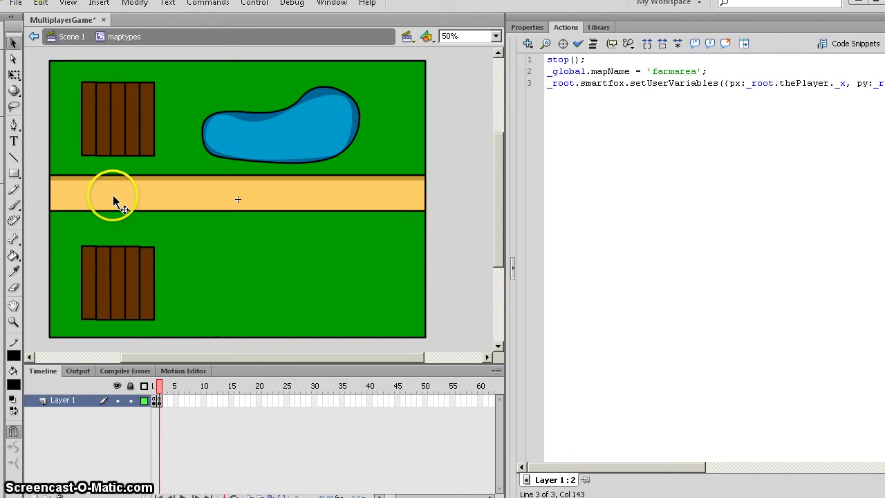
click(155, 386)
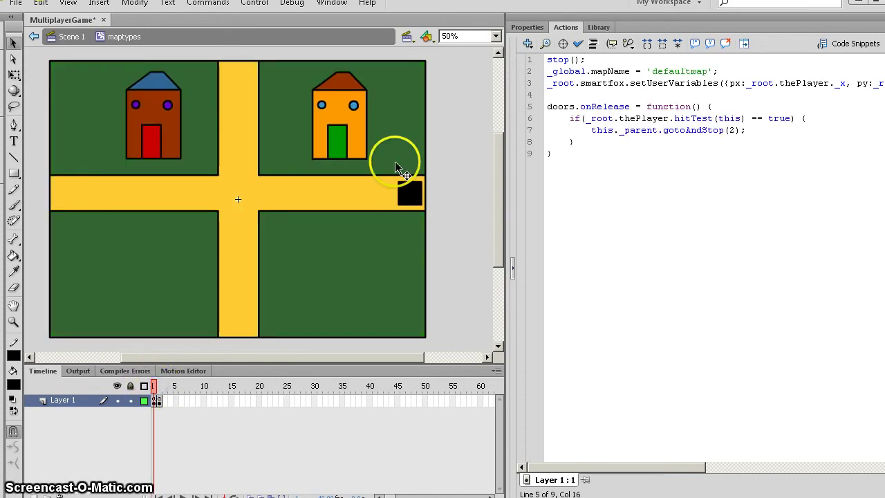
click(409, 195)
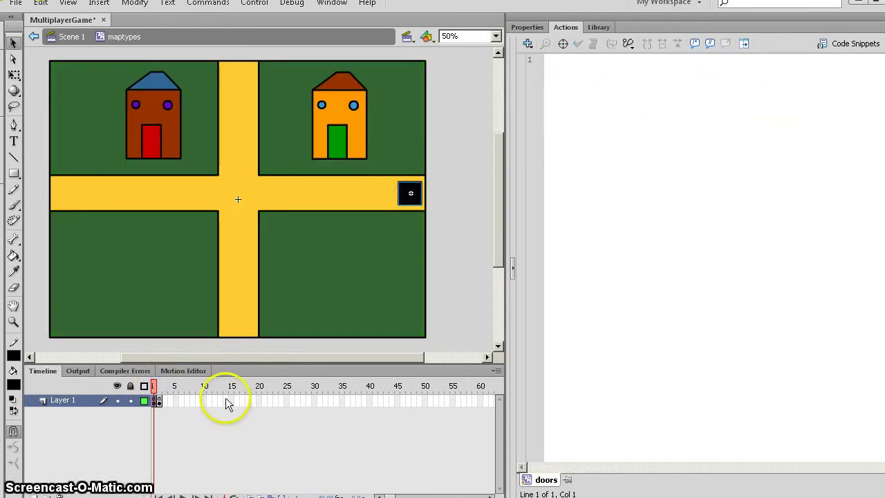
click(159, 386)
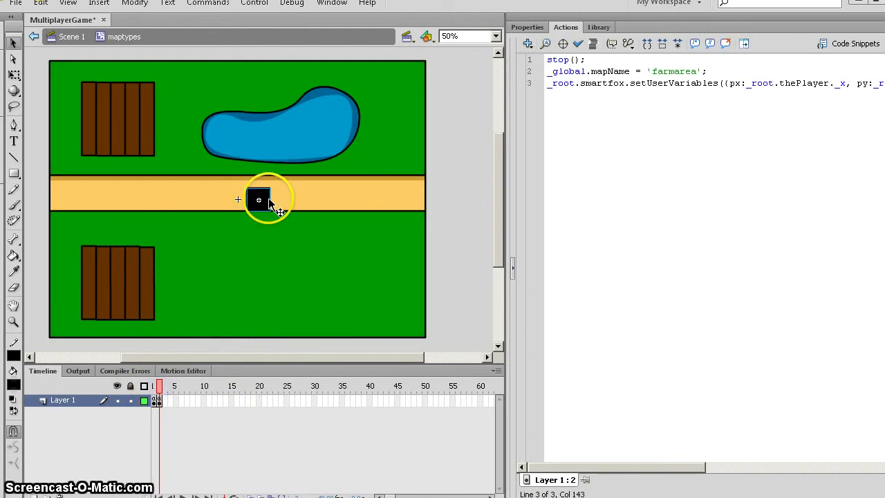
drag(268, 200, 79, 194)
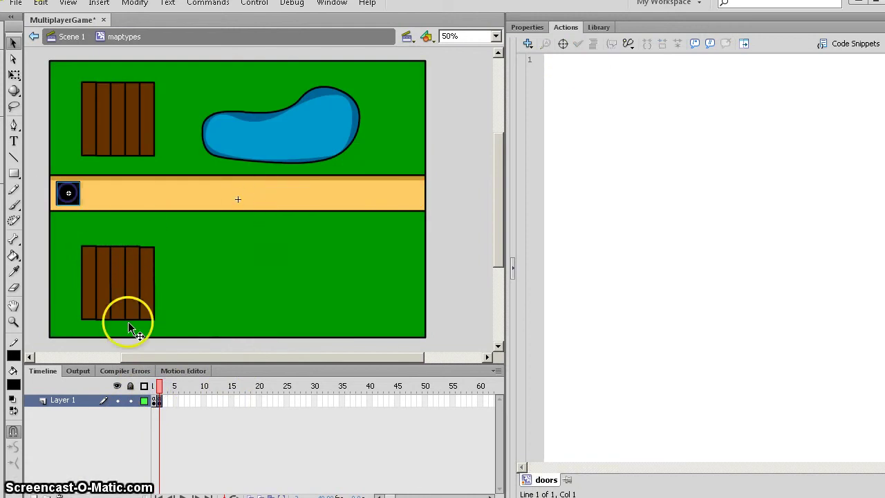
click(154, 401)
Copy the doors handler into the farm frame script with gotoAndStop(1), and save.
click(448, 242)
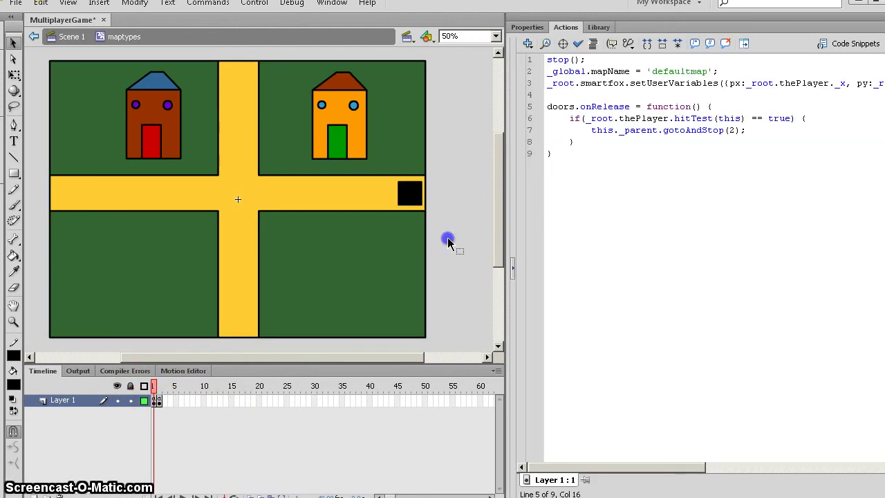
drag(553, 154, 546, 95)
key(ctrl+c)
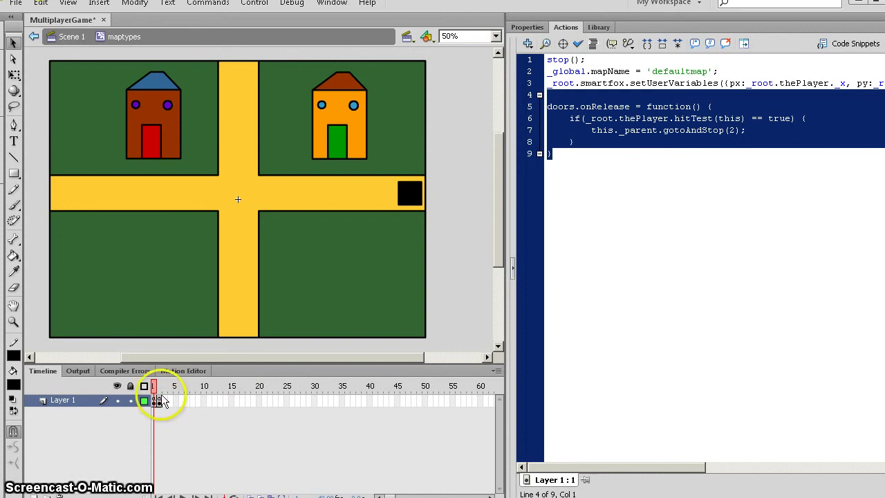
click(158, 401)
click(584, 142)
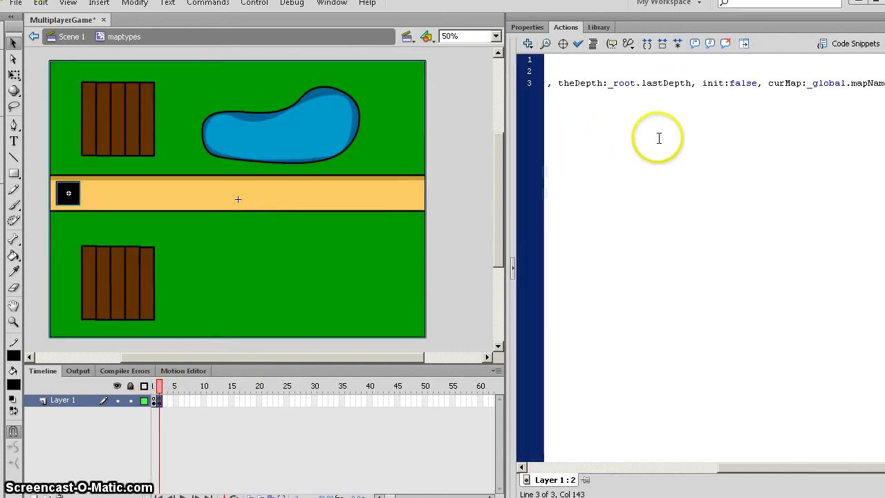
key(Return)
key(Return)
key(ctrl+v)
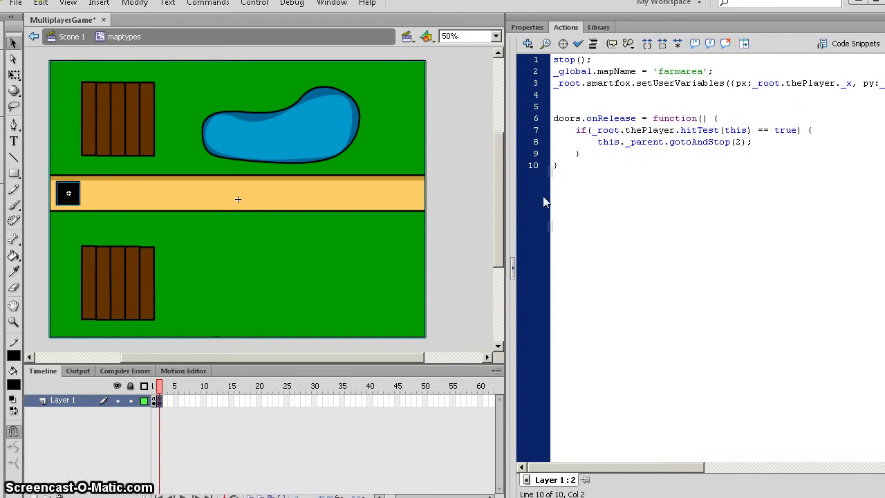
click(737, 142)
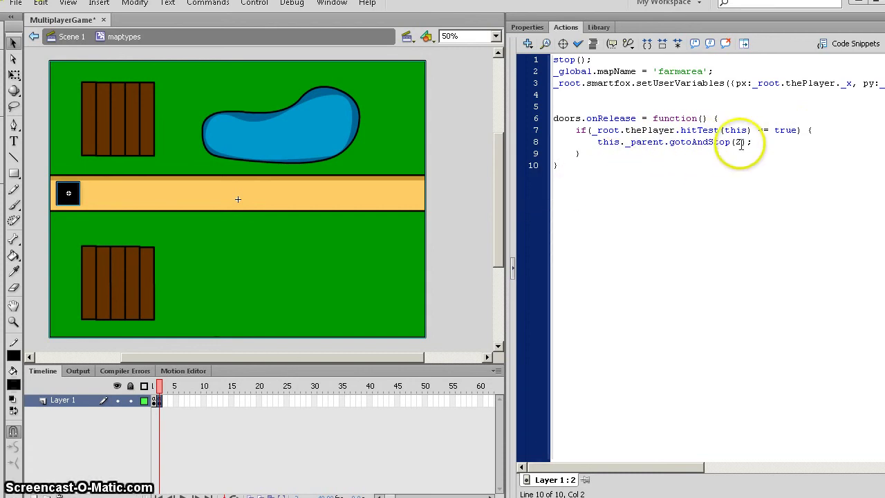
text(1)
click(474, 134)
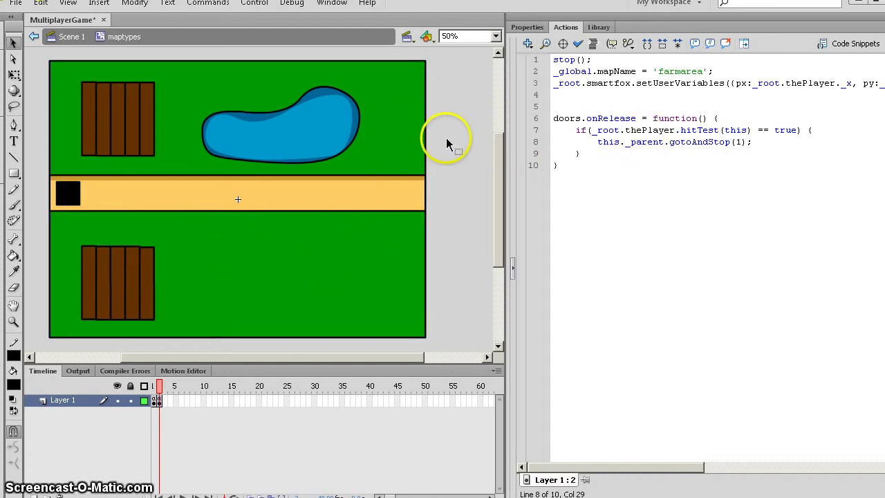
key(ctrl+s)
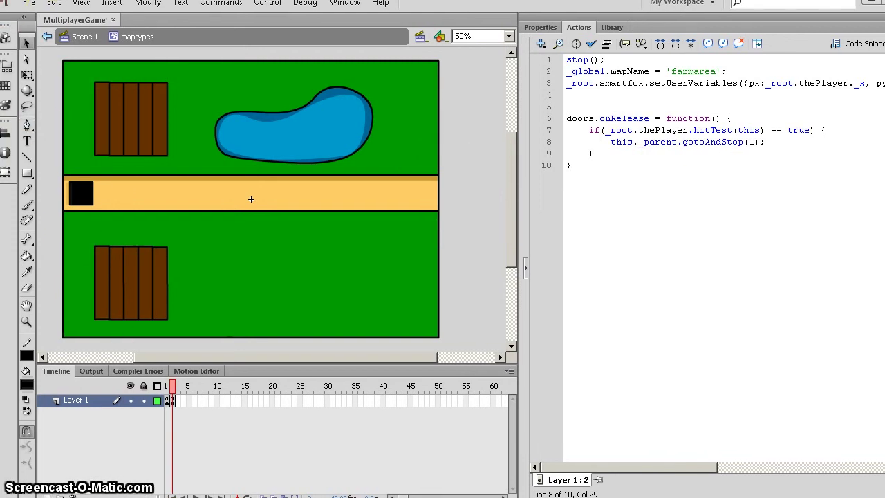
Save the project as MultiplayerGame2, replacing the existing file.
click(26, 9)
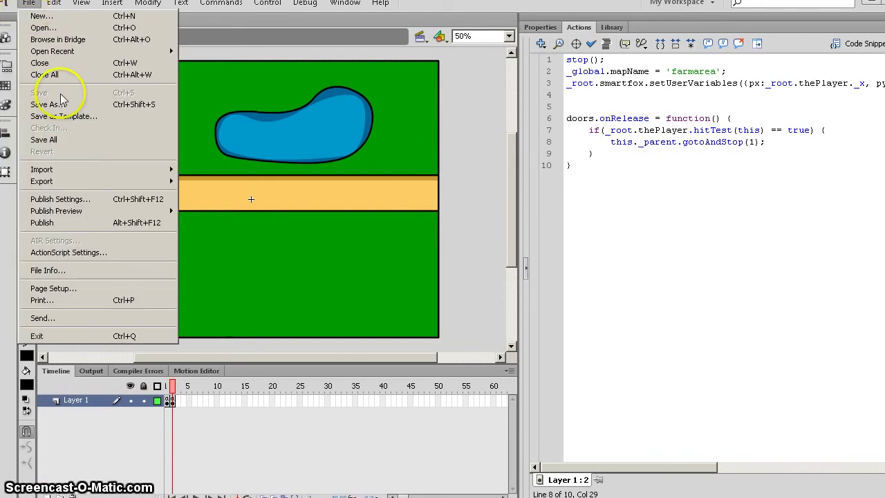
click(61, 113)
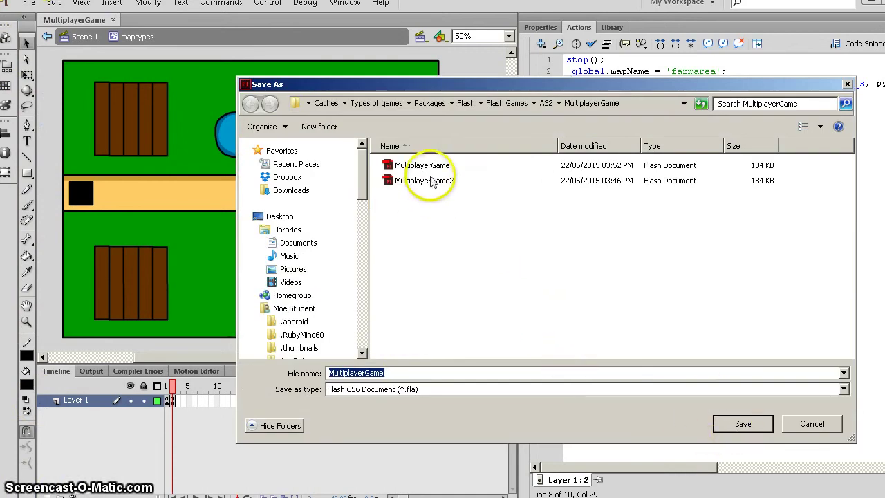
click(422, 180)
click(739, 423)
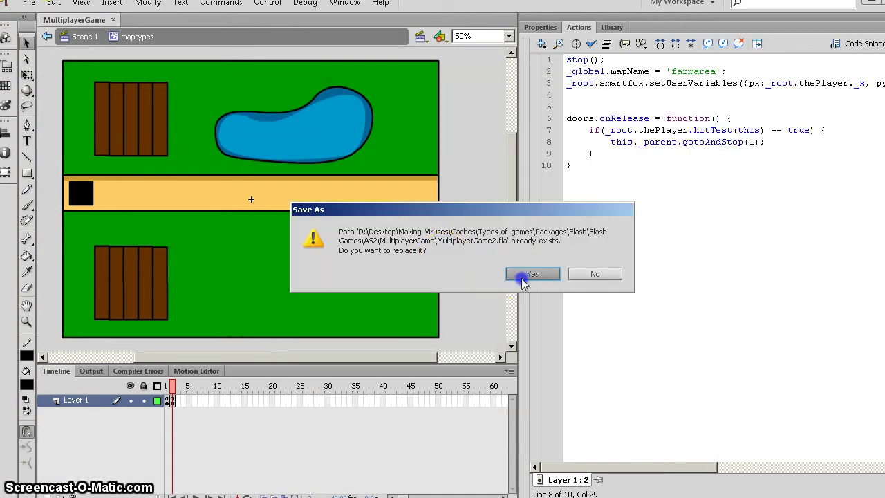
click(531, 274)
In Publish Settings, switch output from SWF to Windows projector.
click(29, 3)
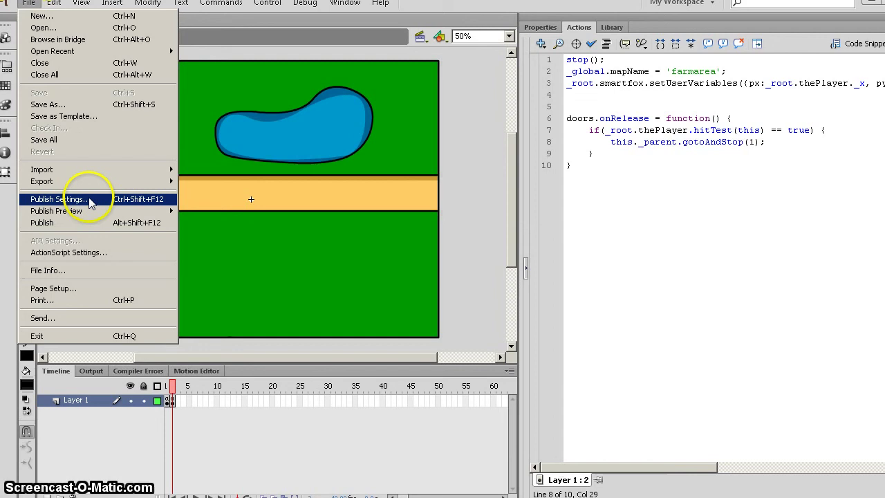
click(90, 200)
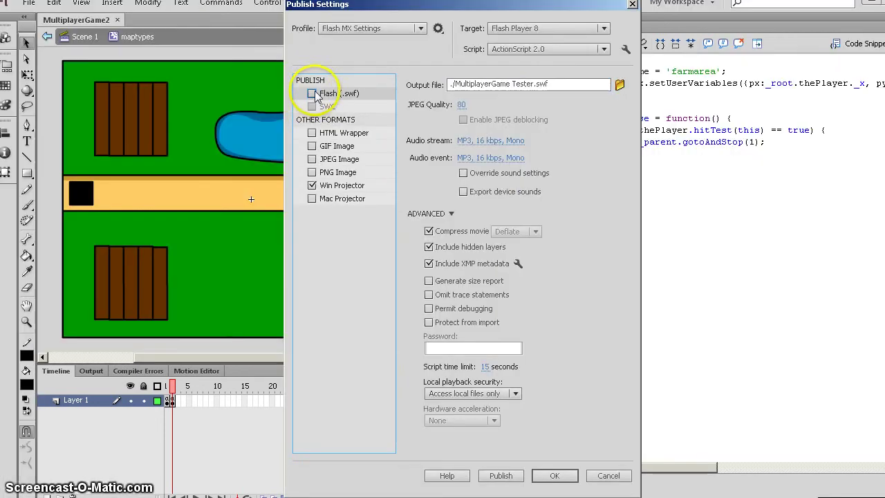
click(312, 94)
click(318, 187)
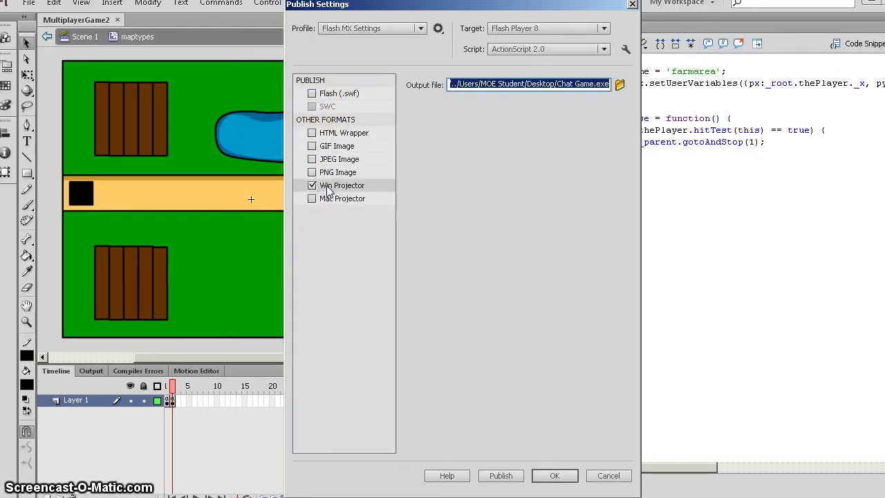
Target Chat Game.exe on the Desktop, replacing the old copy, and publish.
click(641, 76)
click(621, 84)
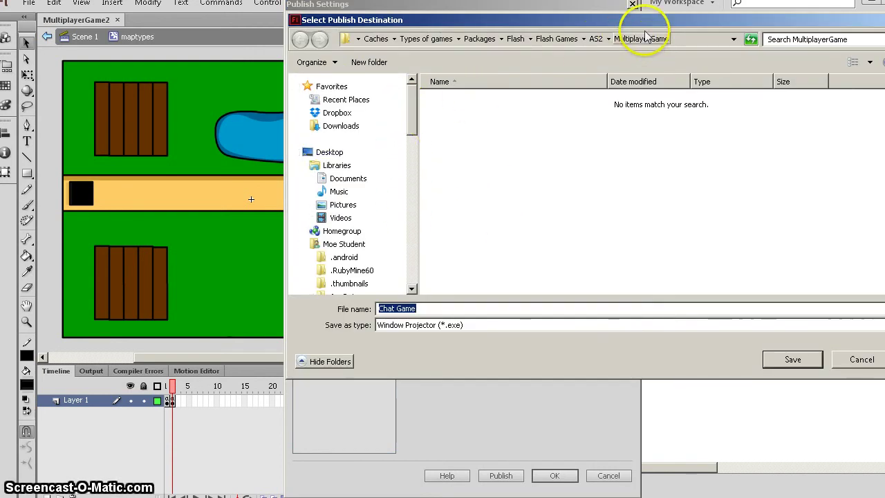
mouse_move(329, 151)
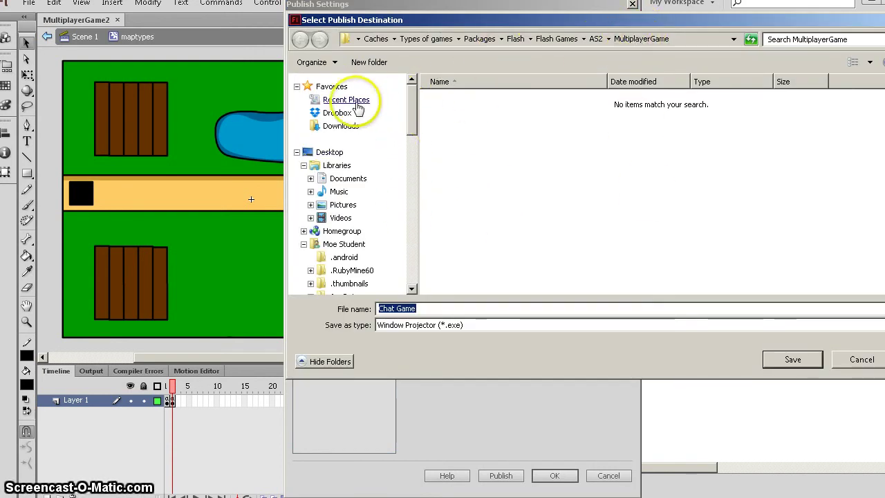
click(351, 158)
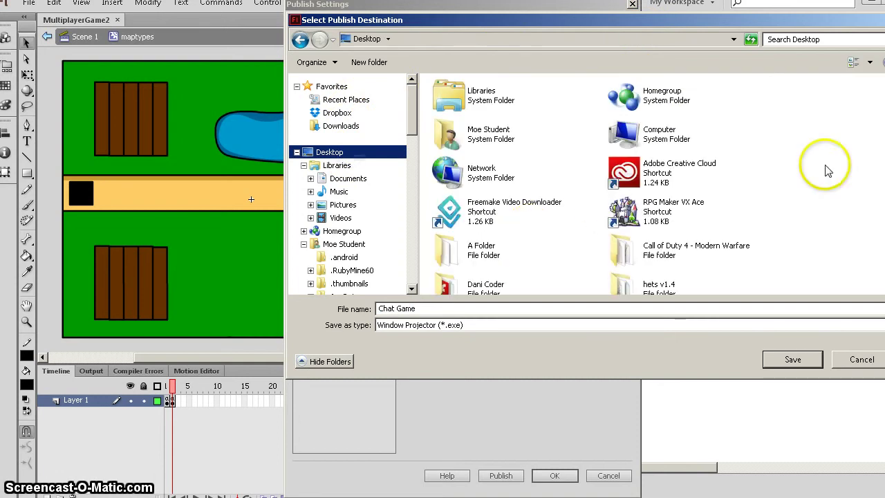
scroll(588, 183, down, 2)
scroll(588, 183, down, 3)
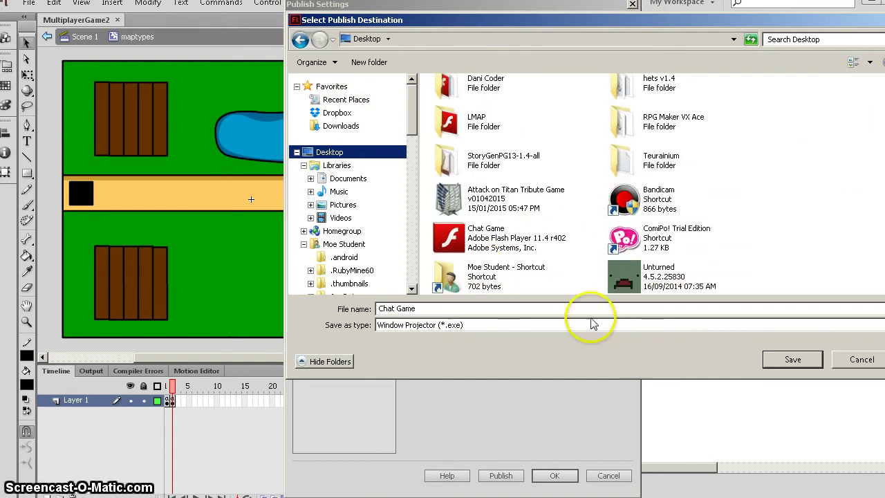
click(793, 361)
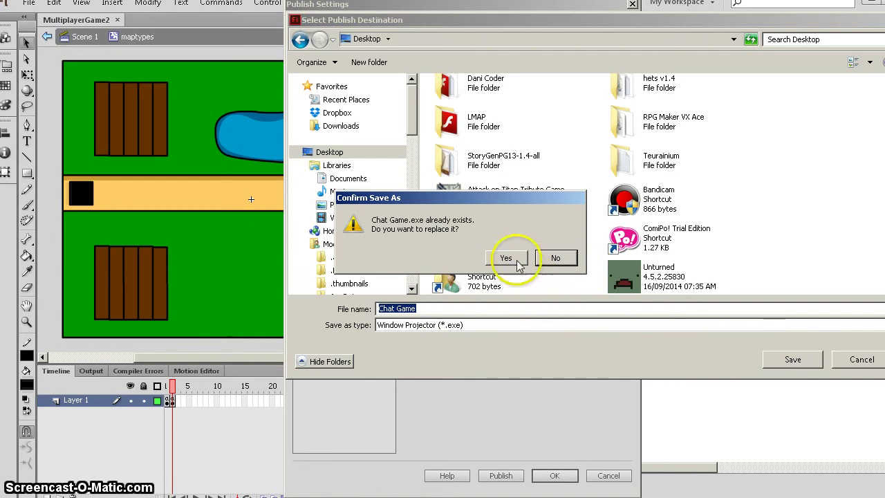
click(509, 255)
click(510, 476)
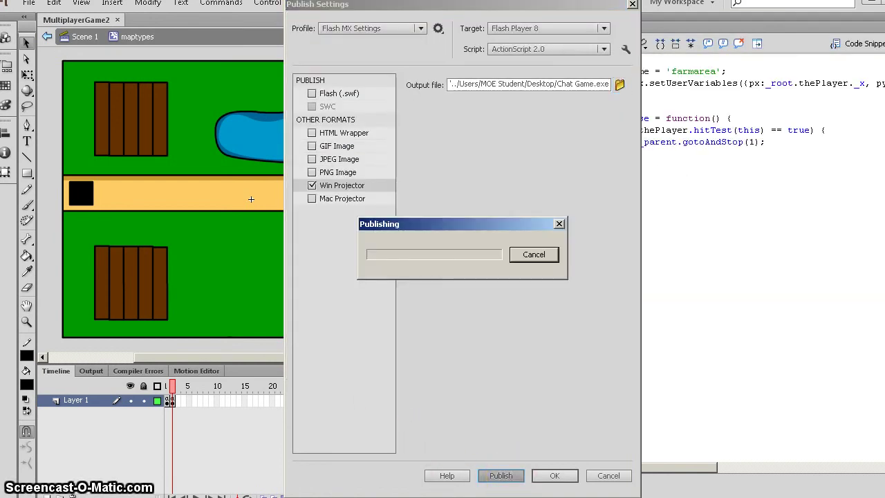
click(551, 477)
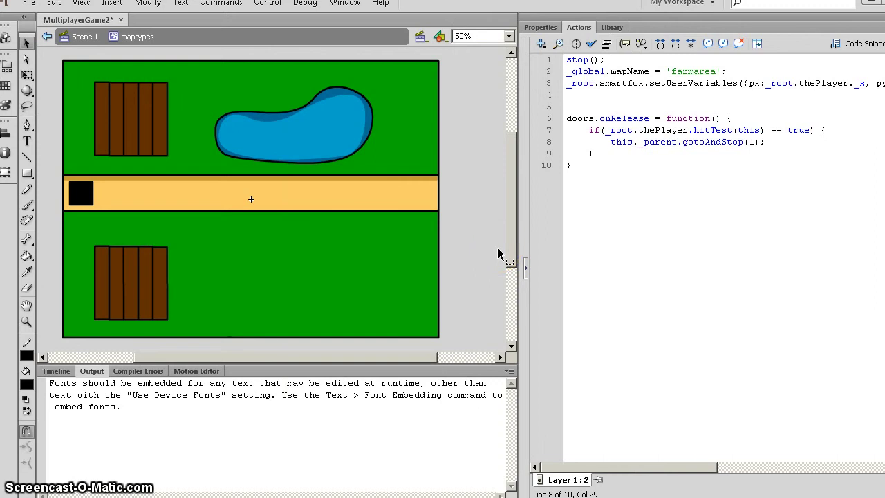
Save, then add _global.mapName = 'defaultmap' at the top of the frame 15 code script.
click(477, 255)
click(29, 5)
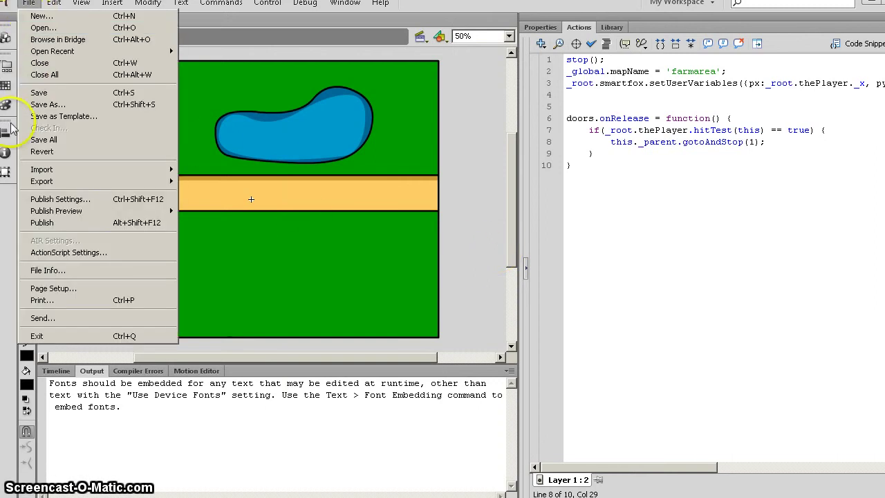
click(32, 90)
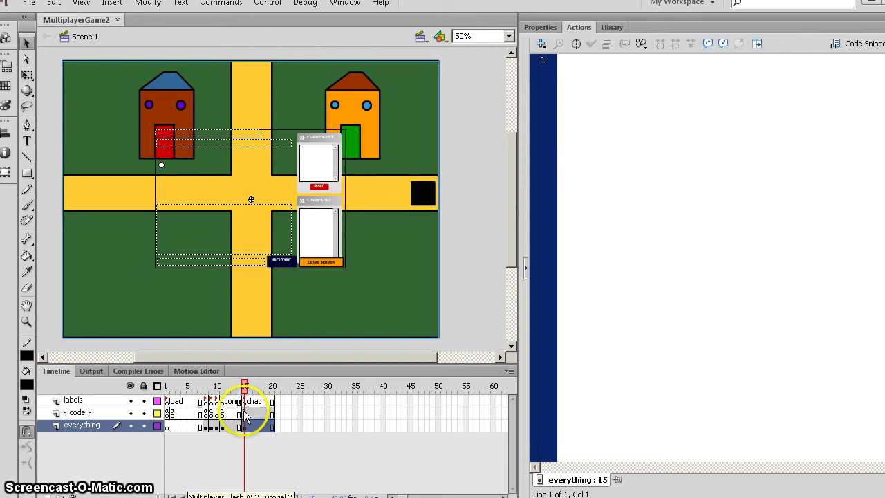
click(243, 414)
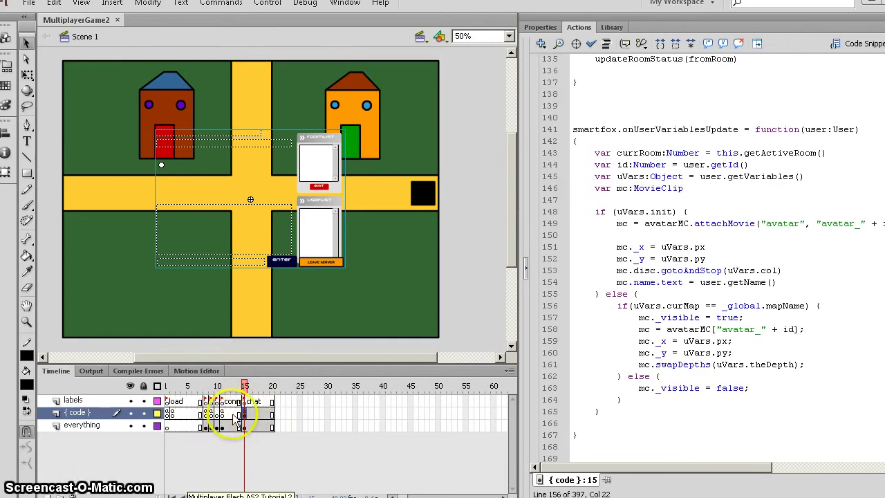
click(686, 164)
key(ctrl+a)
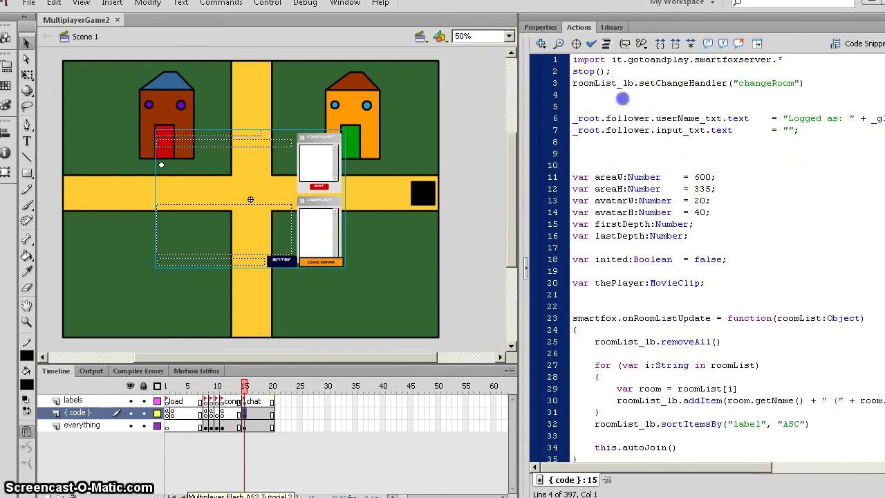
key(Return)
text(_global.mapName = 'defaultmap';)
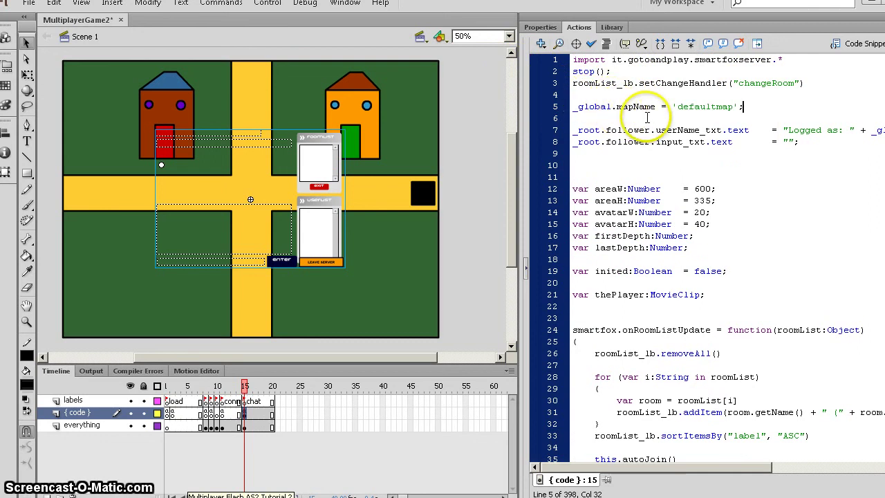
Save, then add curMap:_global.myMap to the setUserVariables call.
click(28, 3)
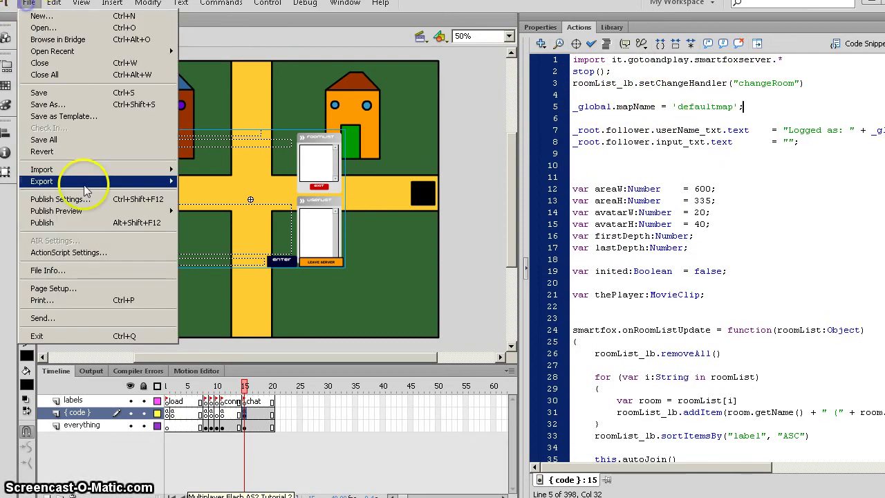
click(55, 95)
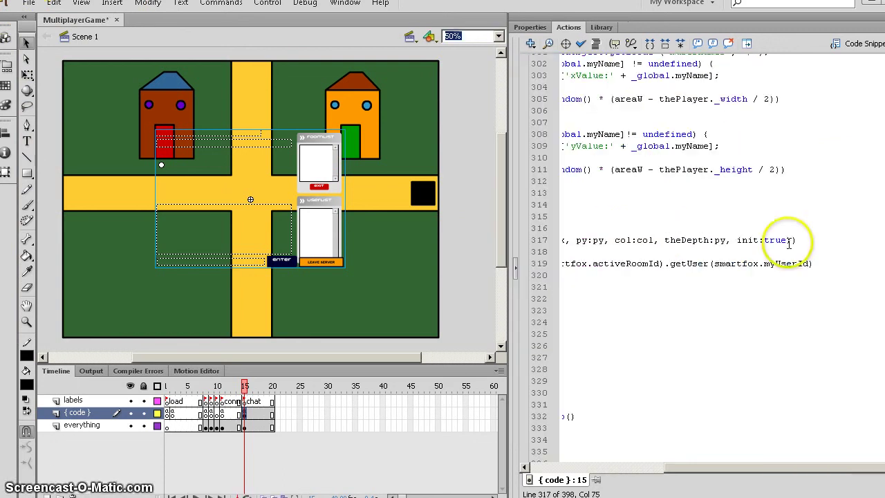
text(, curMap:_global.myMap)
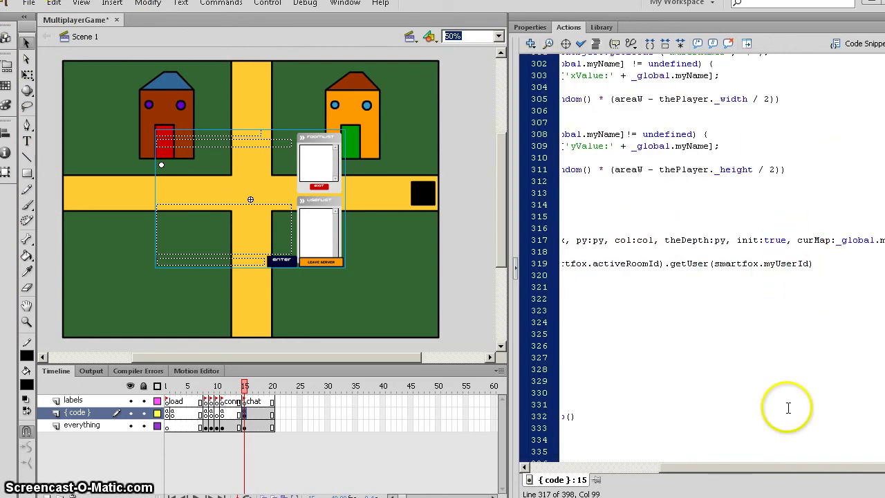
drag(811, 470, 652, 469)
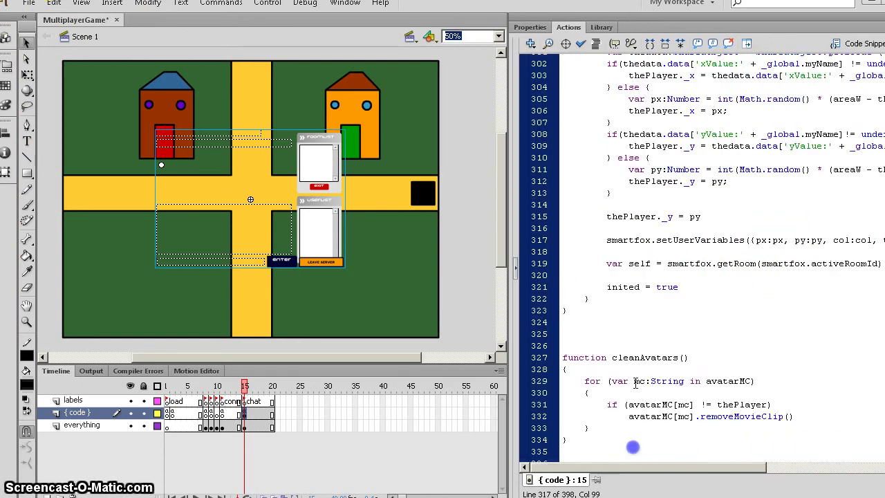
scroll(632, 297, up, 6)
scroll(602, 366, down, 3)
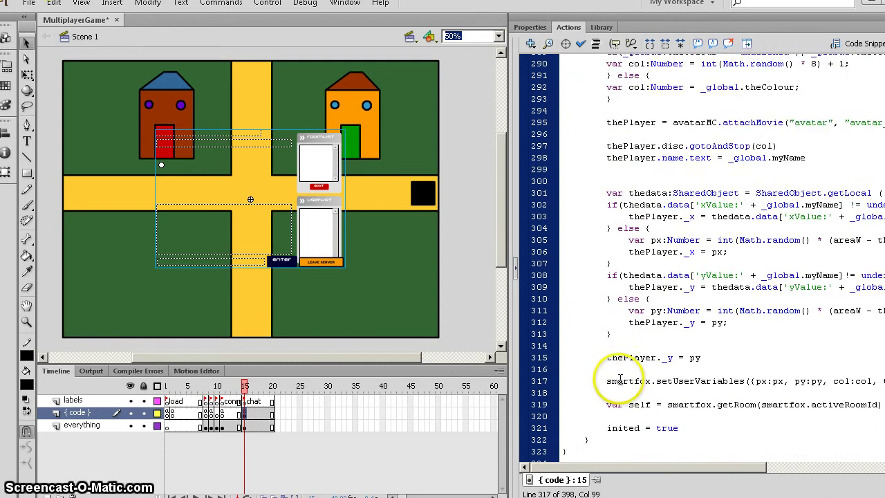
scroll(613, 401, down, 2)
drag(634, 471, 737, 452)
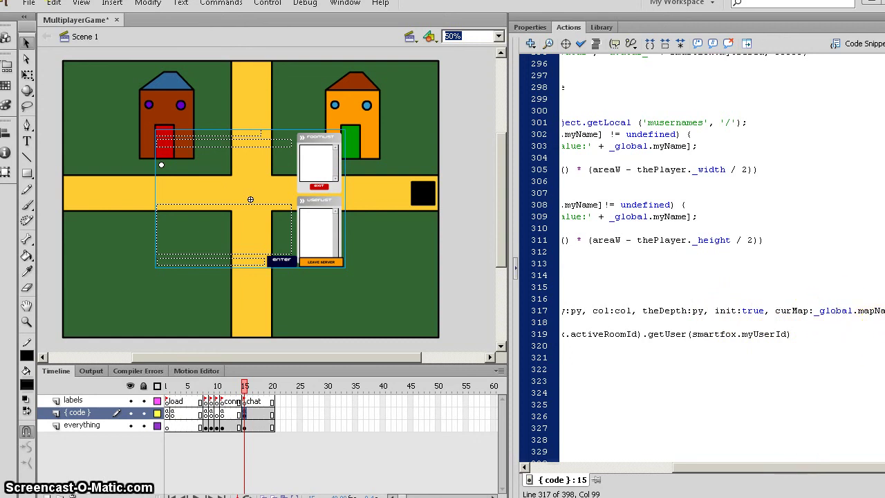
click(835, 334)
drag(776, 466, 884, 468)
click(833, 311)
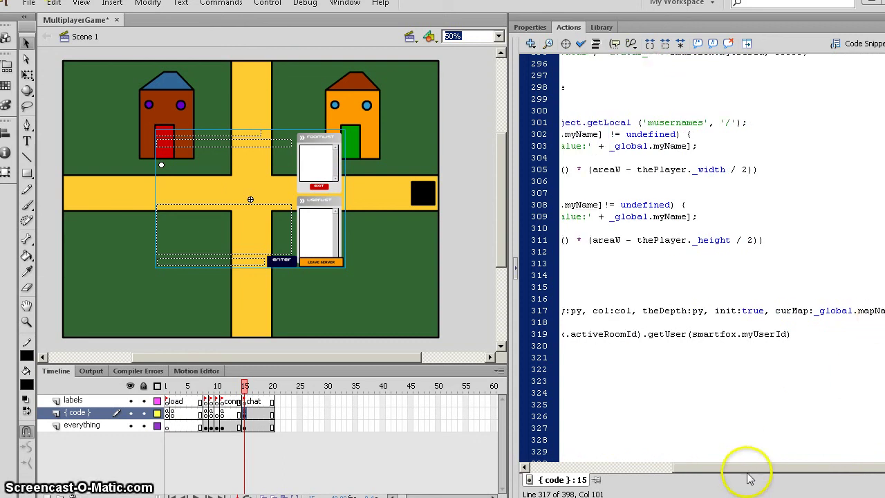
mouse_move(749, 468)
mouse_down()
mouse_move(613, 449)
mouse_move(596, 434)
mouse_up()
In the onUserVariablesUpdate else branch, set avatarMC["avatar_" + id]._visible = false.
scroll(616, 338, up, 15)
scroll(618, 336, up, 10)
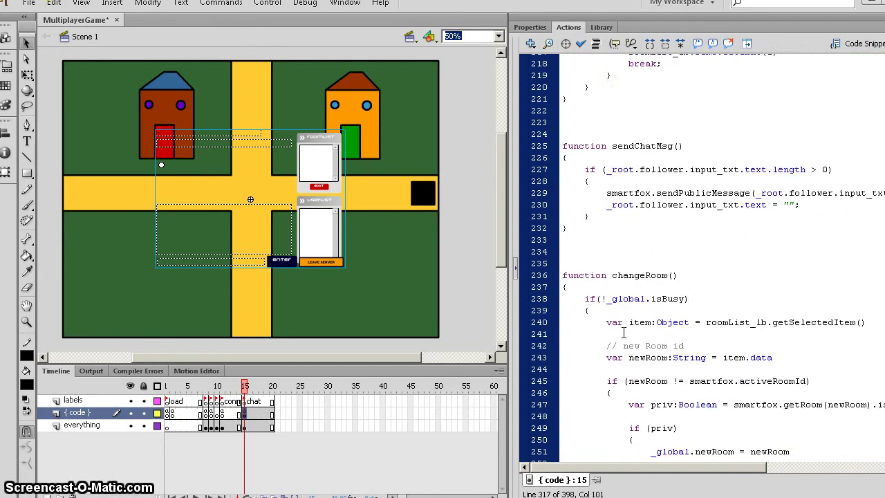
scroll(622, 335, up, 10)
scroll(625, 336, up, 6)
scroll(630, 339, up, 6)
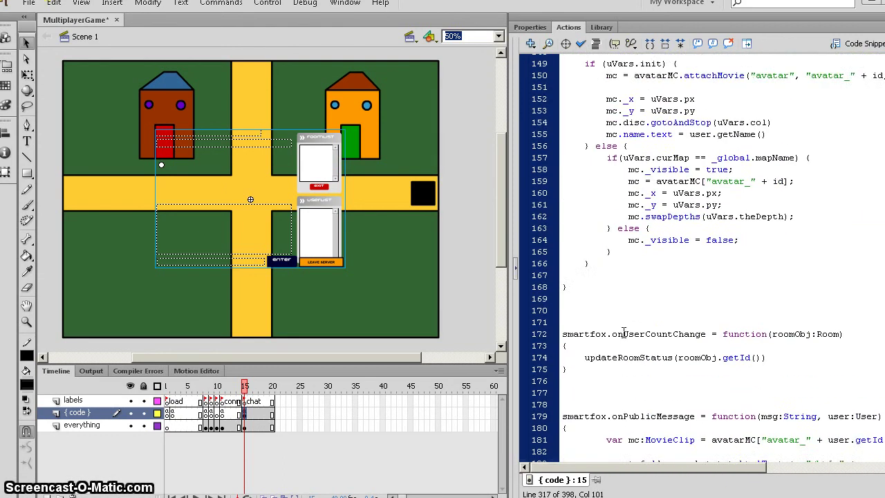
scroll(636, 345, up, 4)
scroll(645, 354, down, 2)
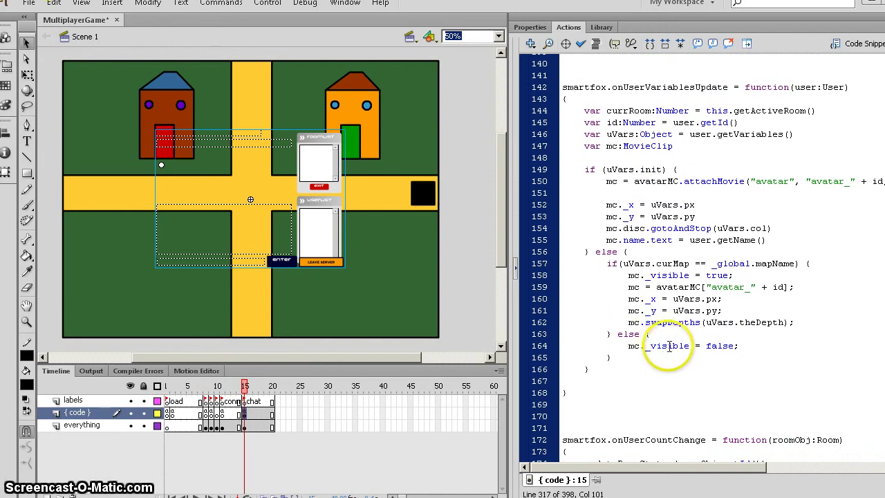
drag(656, 287, 778, 288)
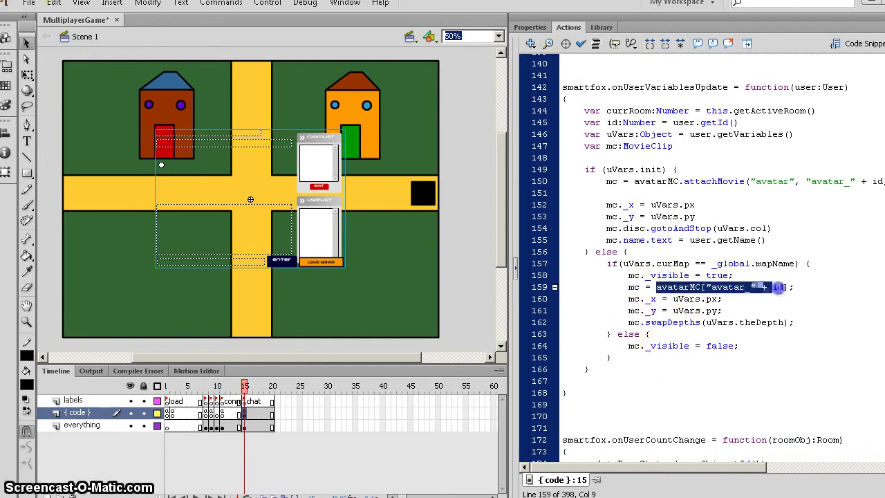
click(749, 348)
key(Return)
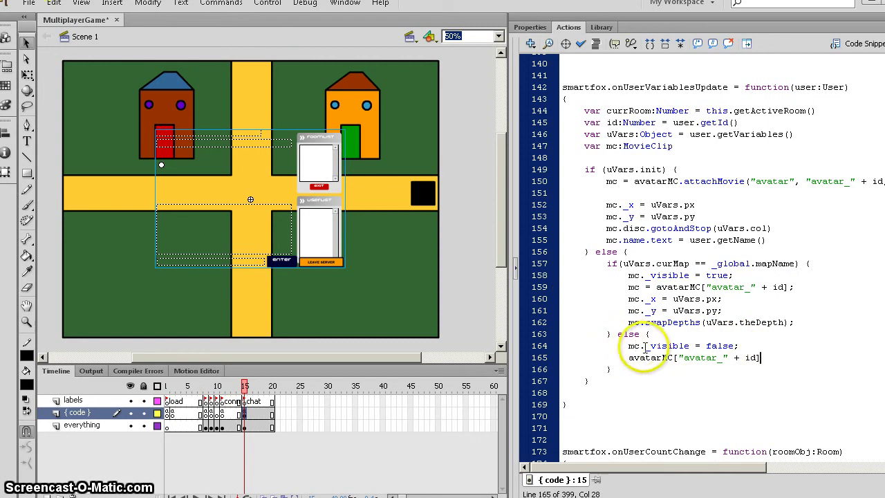
drag(642, 345, 734, 346)
key(ctrl+c)
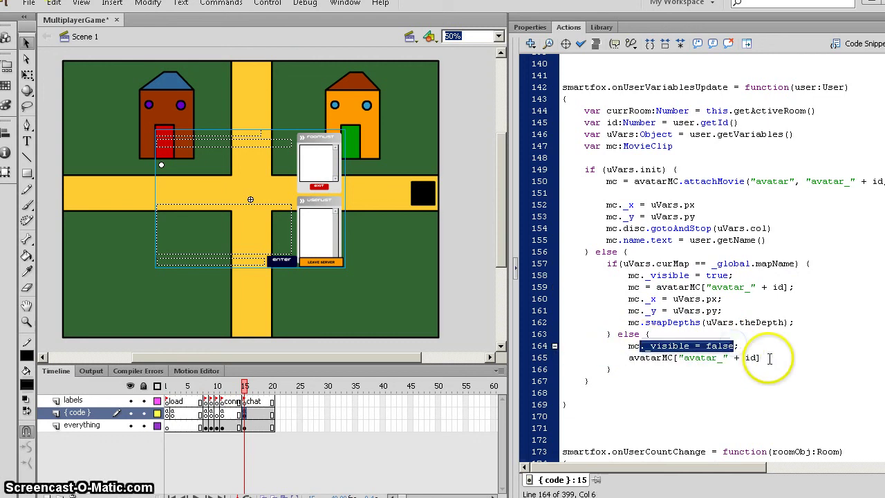
click(770, 358)
key(ctrl+v)
text(;)
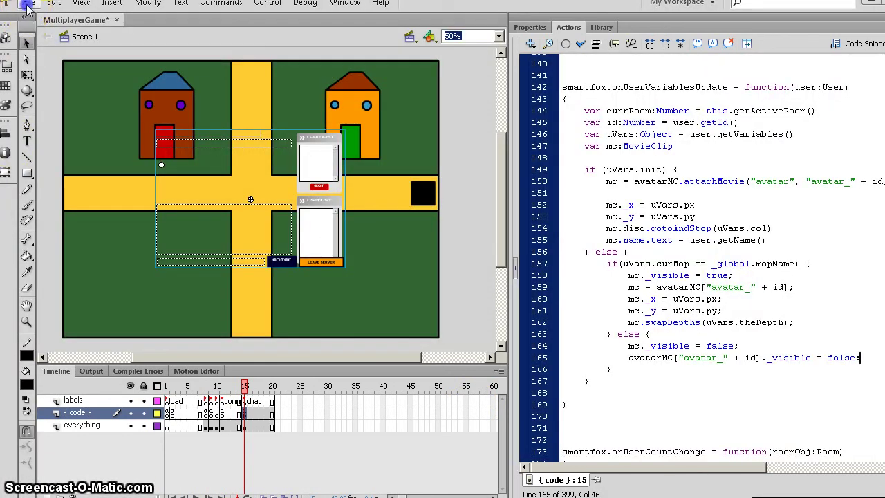
Save, then Save As MultiplayerGame.fla, confirming replacement of the existing file.
click(29, 3)
click(41, 93)
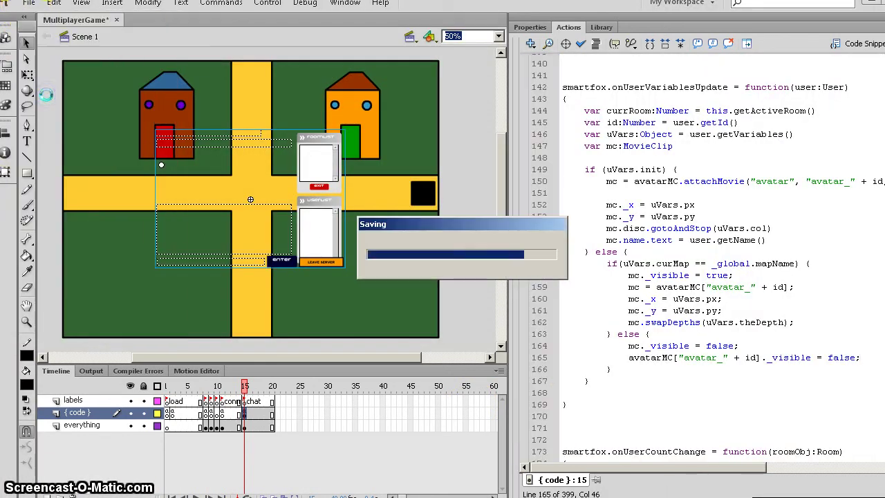
click(30, 5)
click(60, 111)
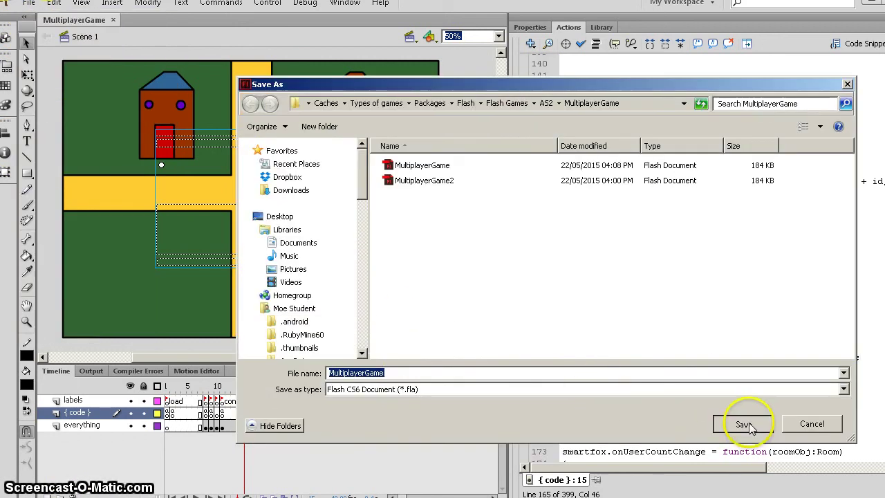
click(745, 425)
click(584, 274)
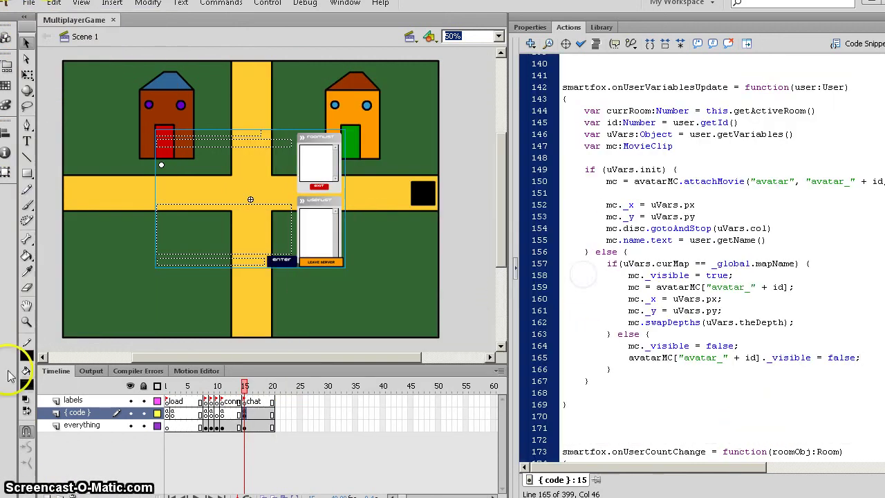